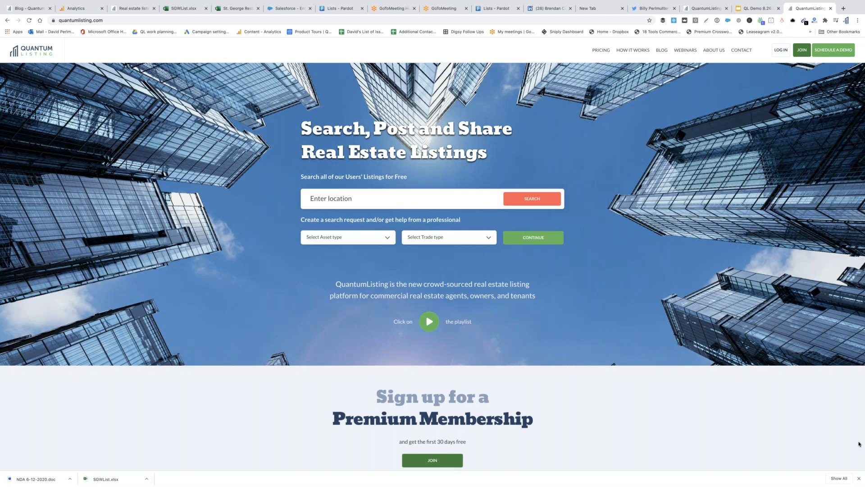
# Close the downloads bar, check the Trade type choices, then scroll through every Asset type option
pyautogui.click(859, 478)
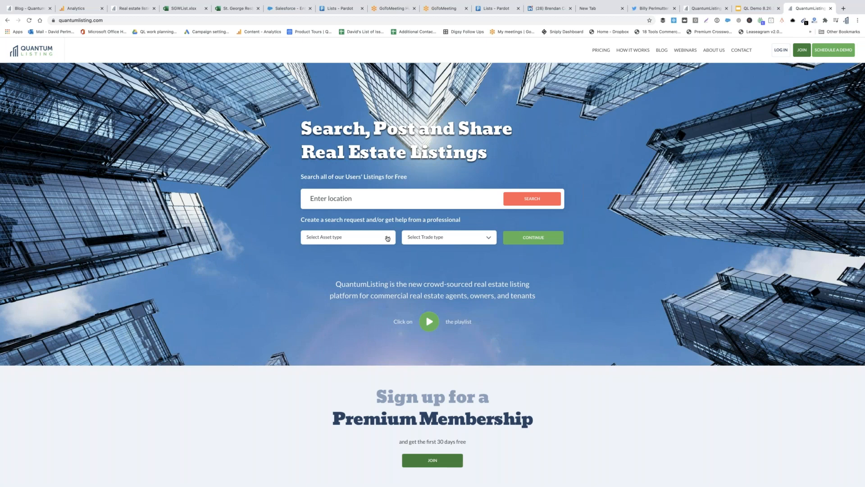
pyautogui.click(450, 236)
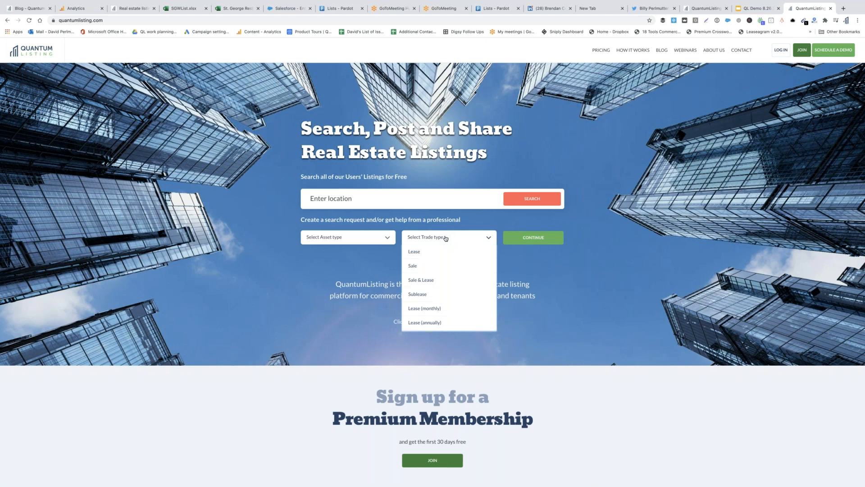
pyautogui.click(370, 239)
pyautogui.scroll(-3, 377, 284)
pyautogui.scroll(-6, 377, 284)
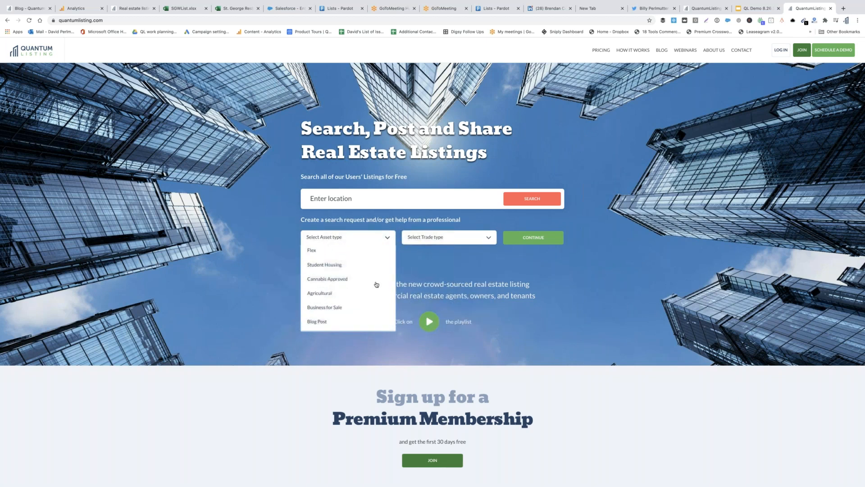
pyautogui.scroll(-2, 377, 285)
pyautogui.scroll(2, 377, 284)
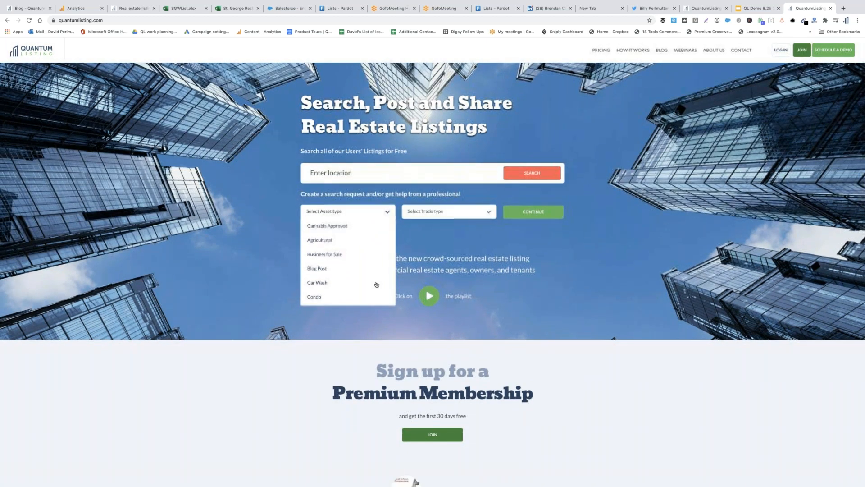
pyautogui.scroll(4, 377, 284)
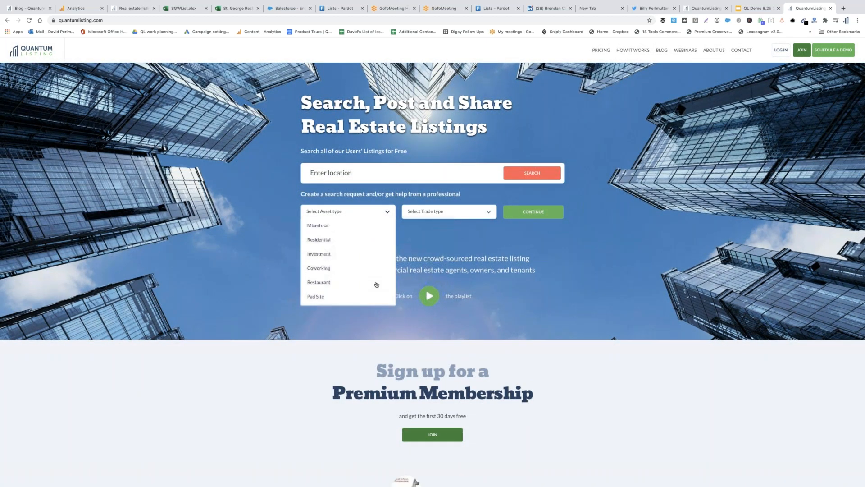
pyautogui.scroll(5, 376, 284)
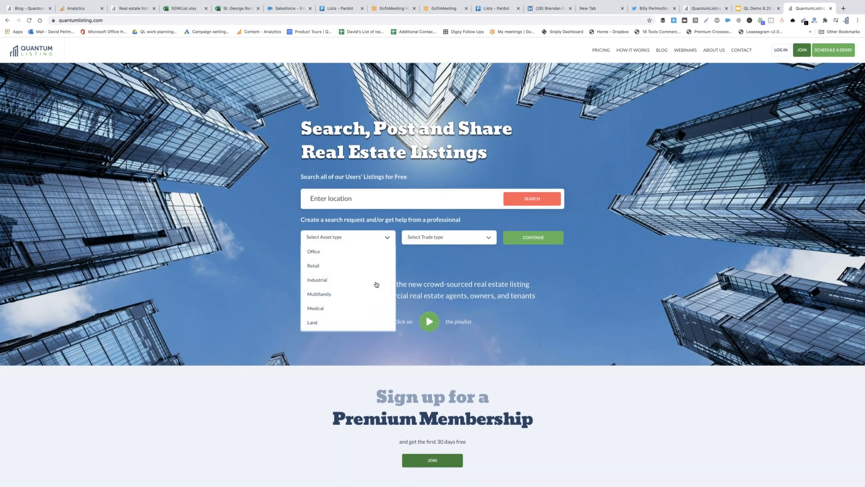
pyautogui.scroll(-1, 377, 284)
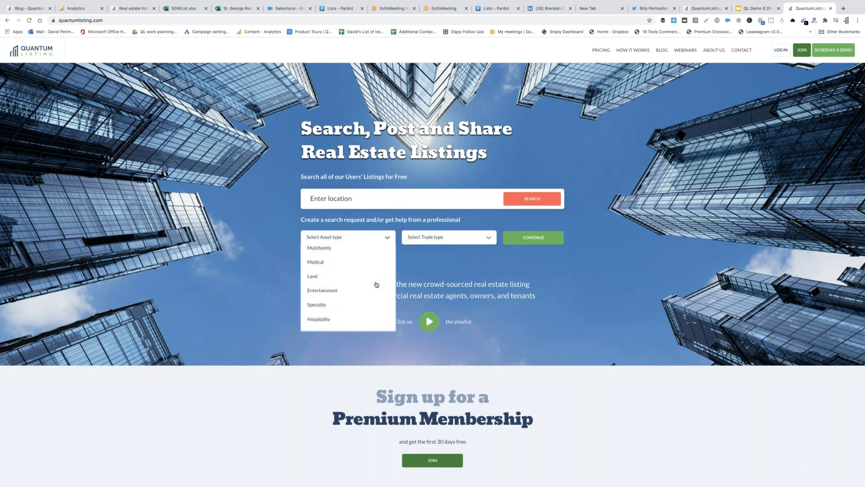
pyautogui.scroll(-1, 377, 285)
pyautogui.scroll(-3, 377, 284)
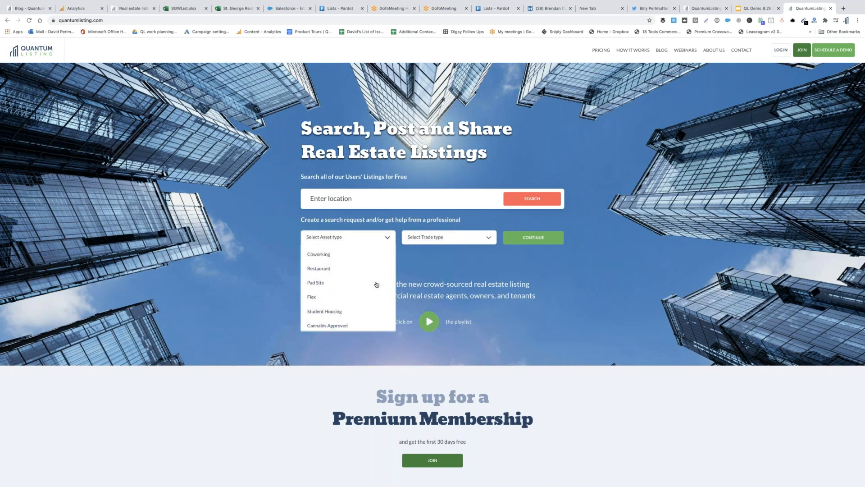
pyautogui.scroll(-1, 376, 285)
pyautogui.scroll(-3, 376, 284)
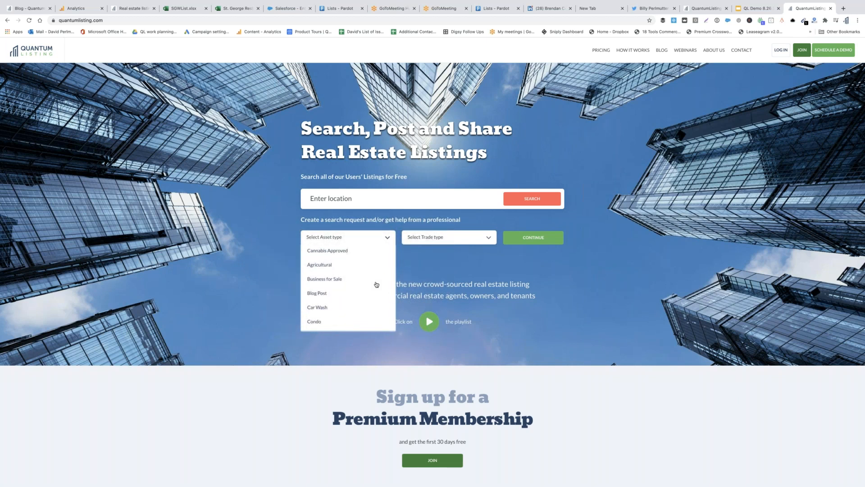
pyautogui.scroll(-1, 376, 285)
pyautogui.scroll(-1, 377, 284)
pyautogui.scroll(5, 377, 274)
pyautogui.scroll(8, 377, 284)
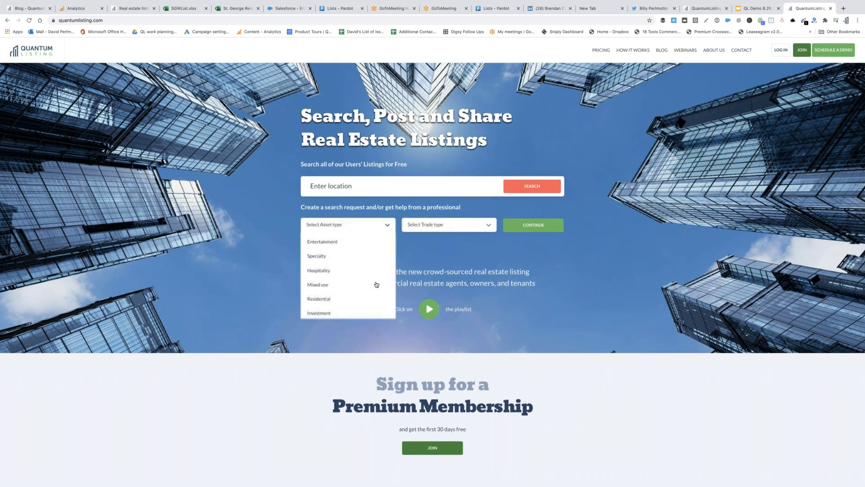
pyautogui.scroll(2, 377, 284)
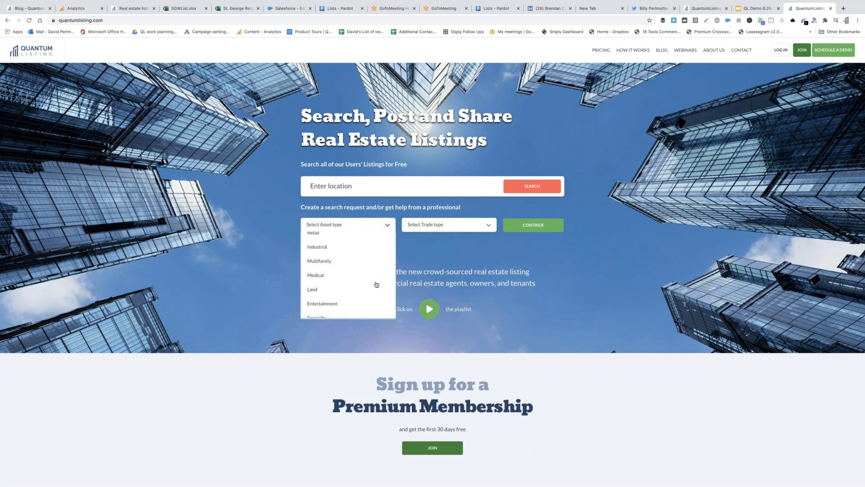
pyautogui.scroll(2, 377, 285)
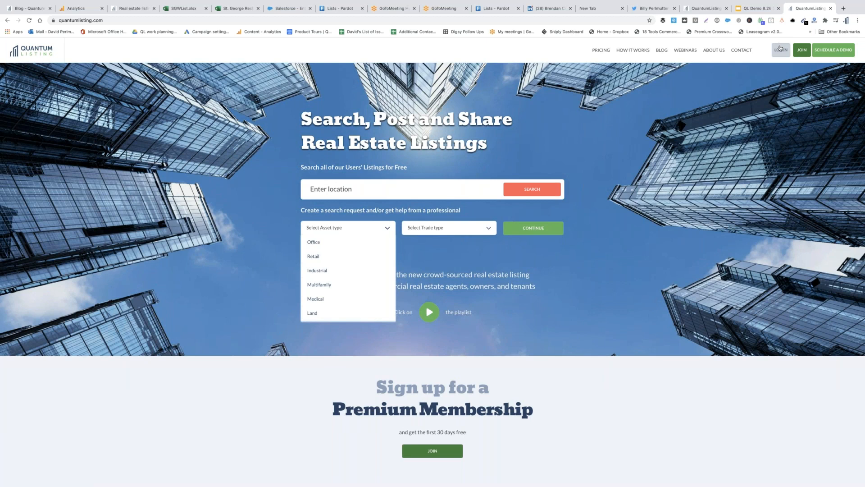
# Sign in from the header's LOG IN link using the autofilled credentials
pyautogui.click(782, 49)
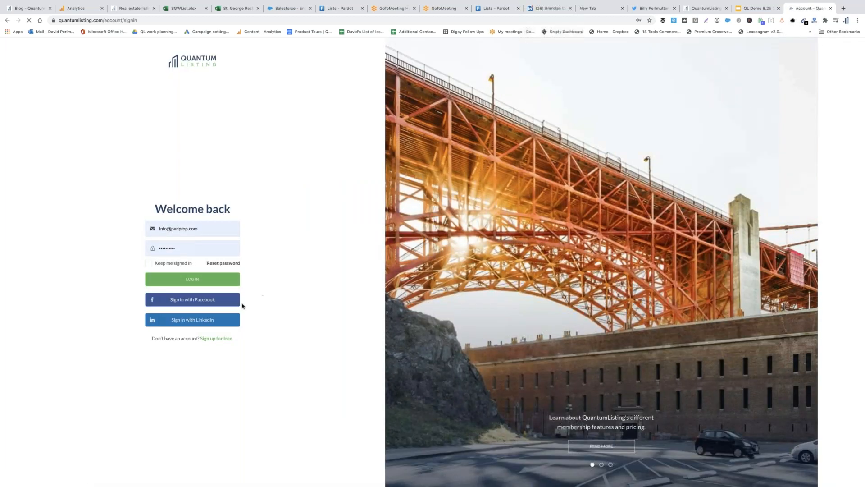
pyautogui.click(219, 280)
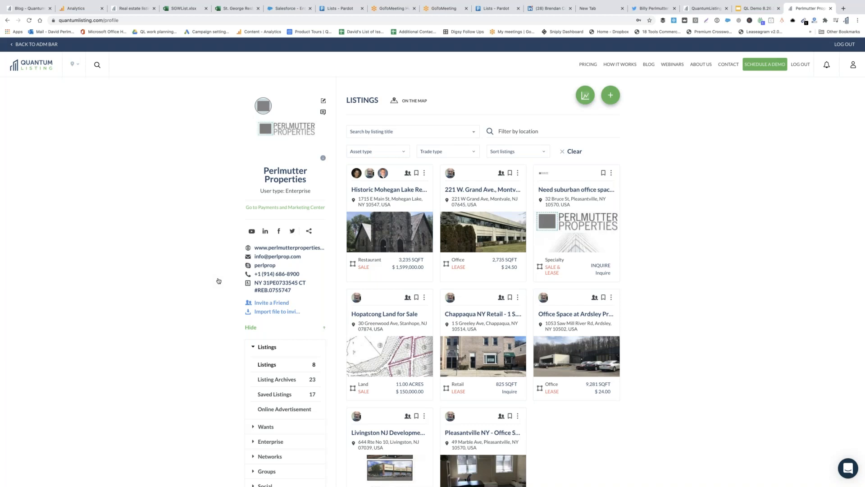
# Browse the 25,239-listing search map, log out of the admin bar, and reopen the profile
pyautogui.click(28, 69)
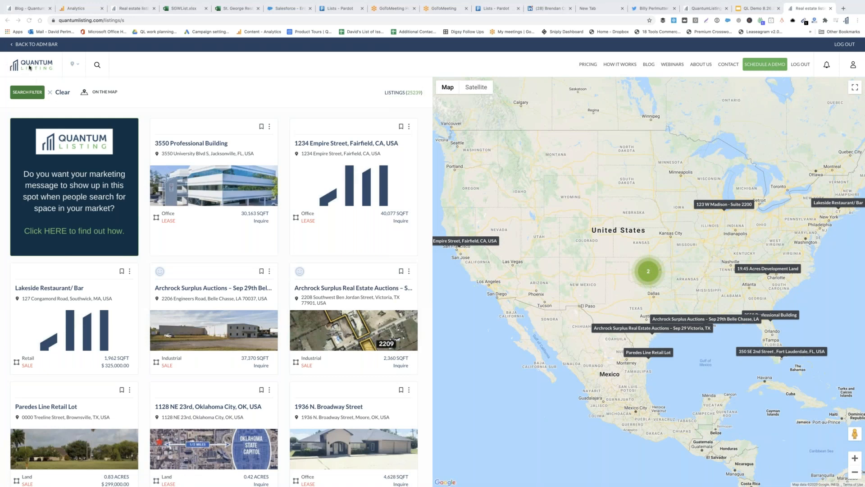
pyautogui.moveTo(730, 3)
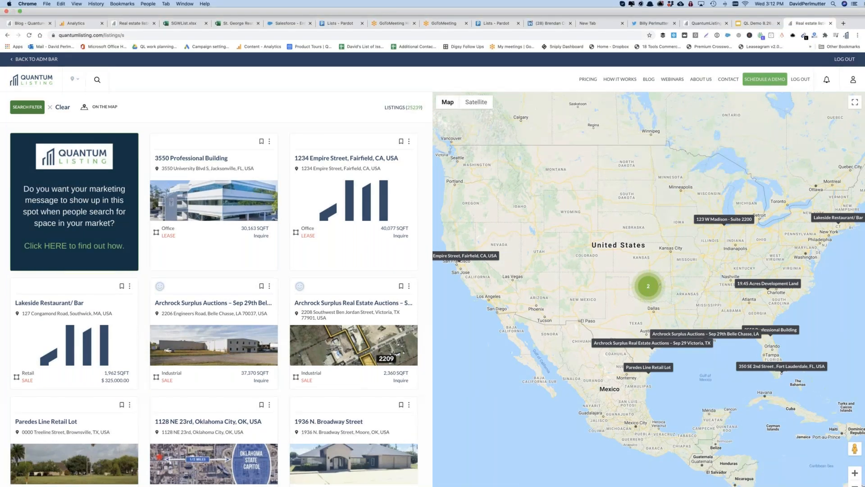
pyautogui.click(853, 60)
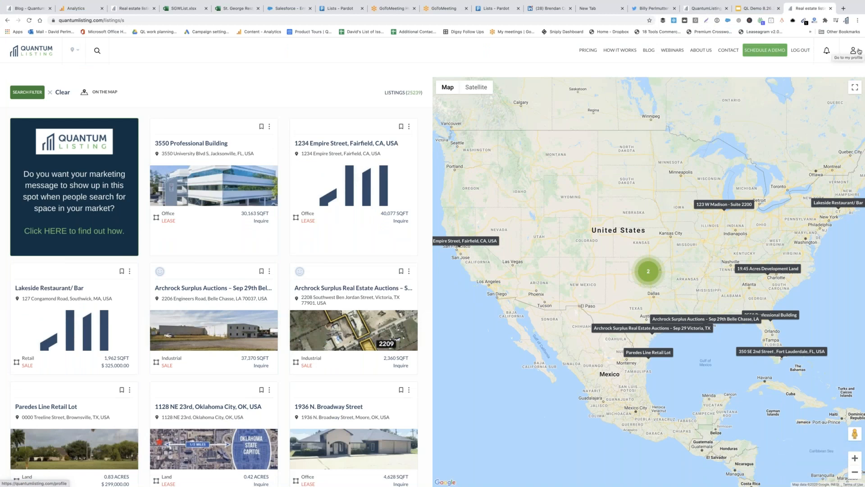
pyautogui.click(855, 51)
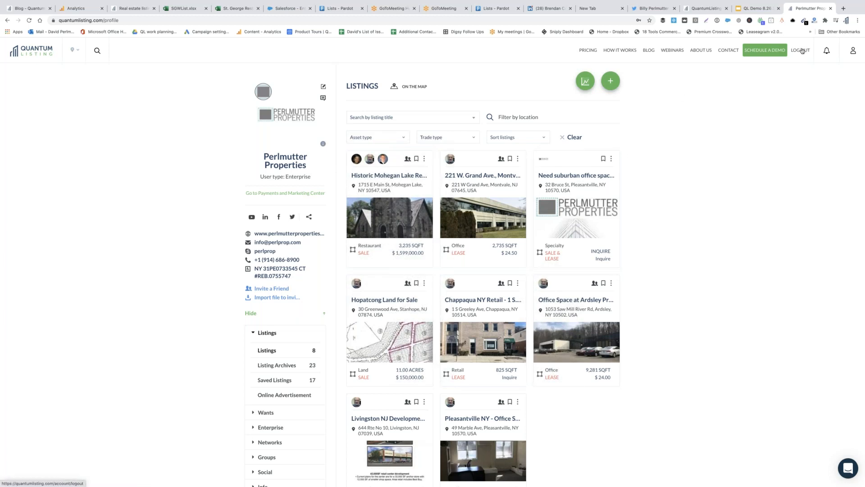
# Log out, open the free sign-up form, and enter the first and last name
pyautogui.click(801, 51)
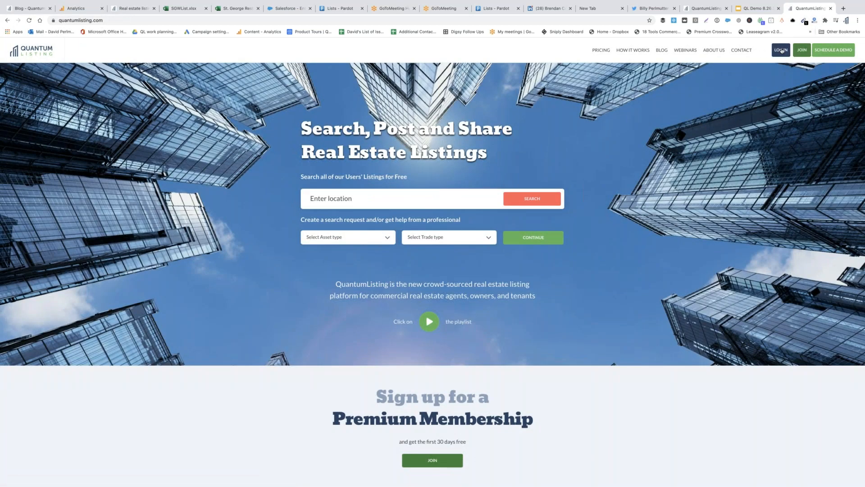
pyautogui.click(802, 50)
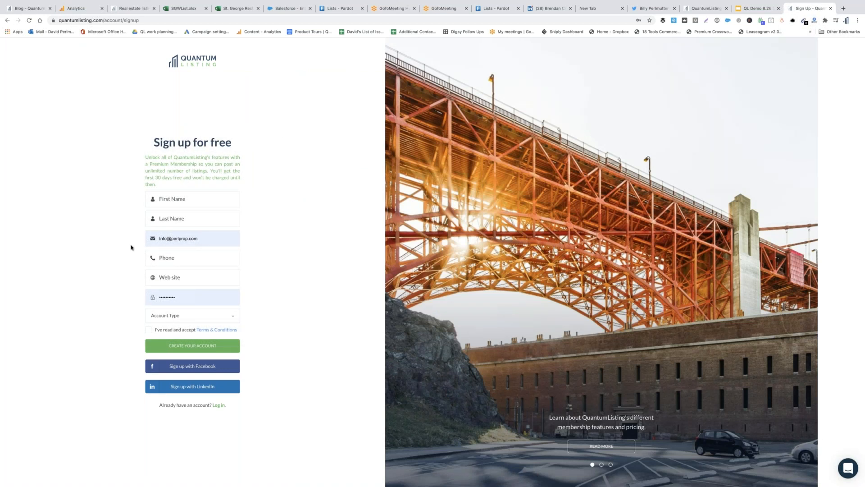
pyautogui.click(184, 199)
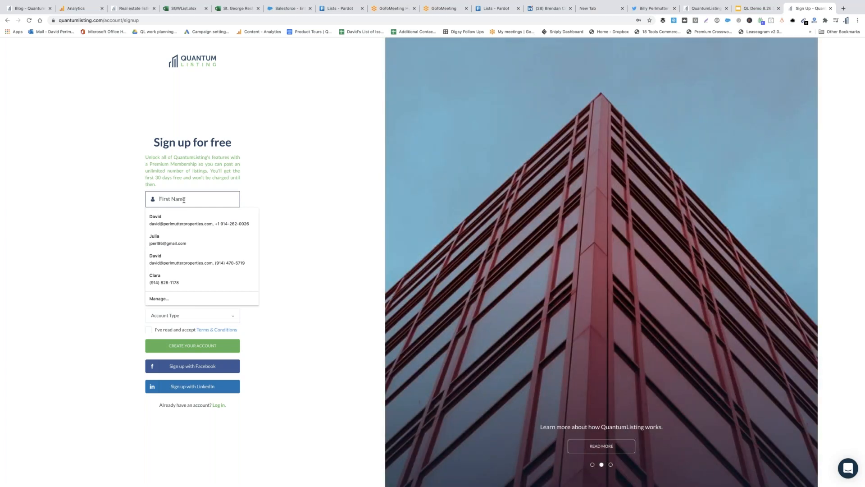
pyautogui.write('Demo')
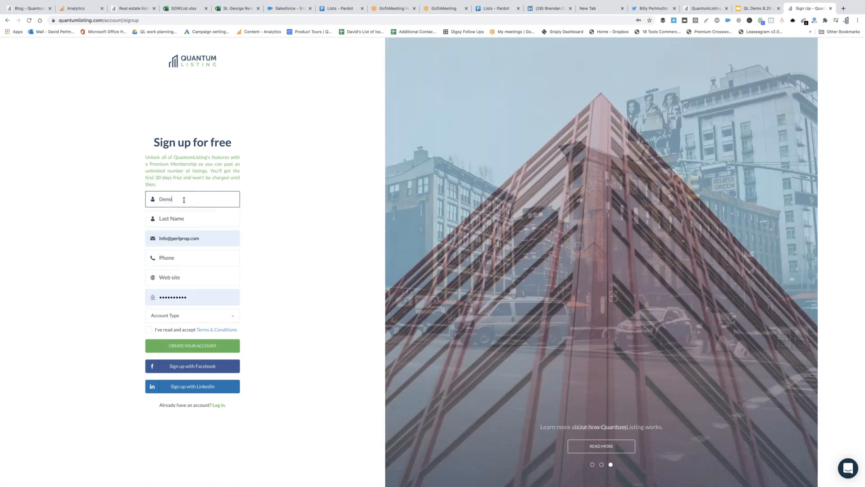
pyautogui.press('Tab')
pyautogui.write('Test')
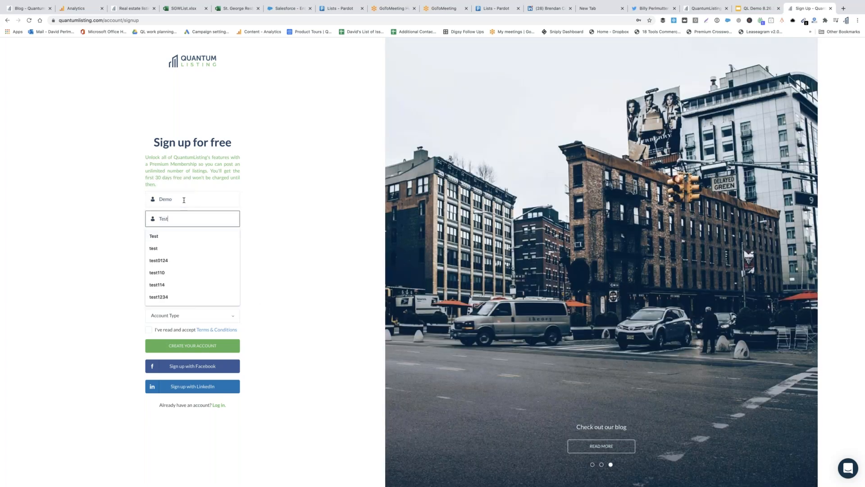
pyautogui.write('827')
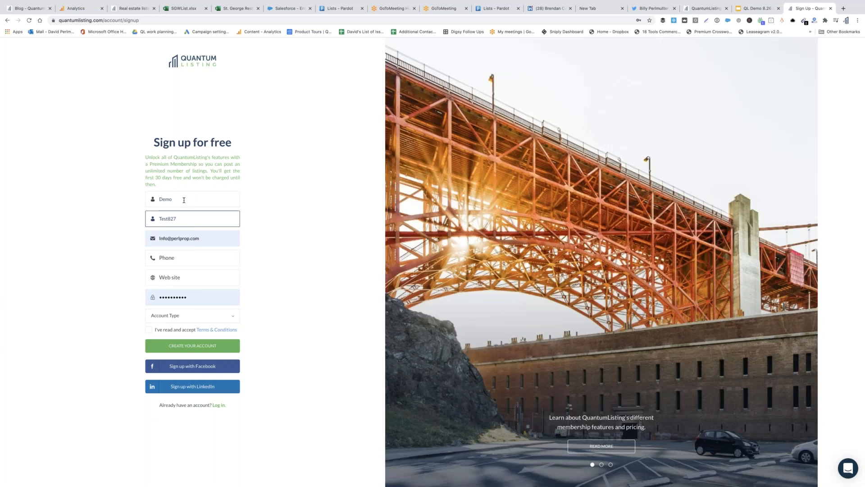
# Enter the account's e-mail address and phone number
pyautogui.press('Tab')
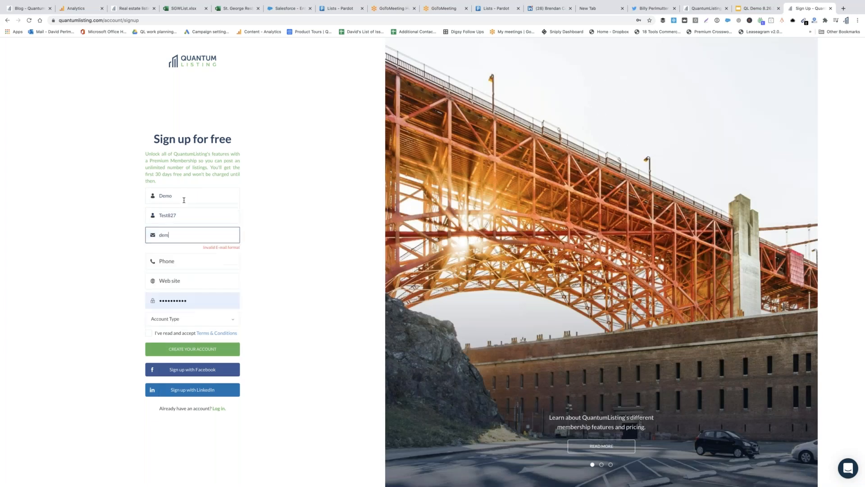
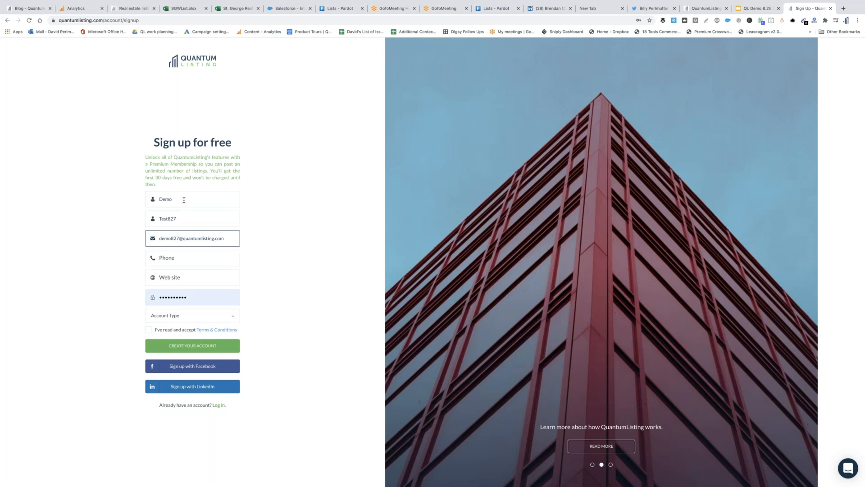
pyautogui.press('Tab')
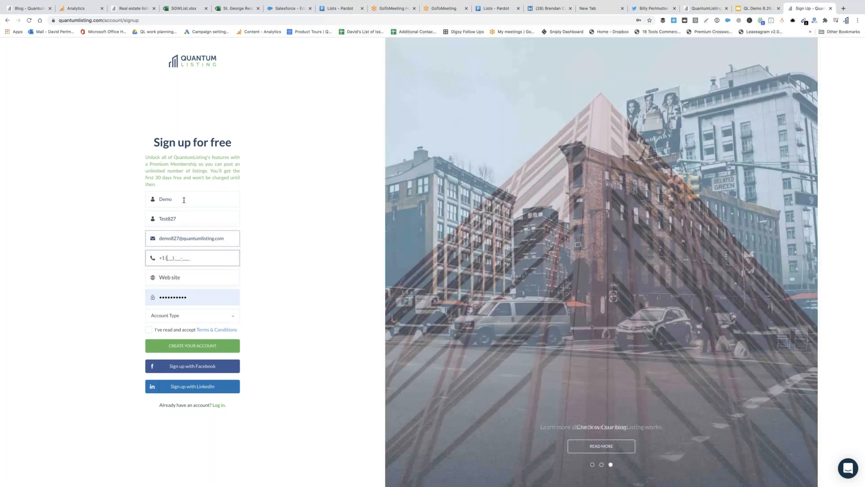
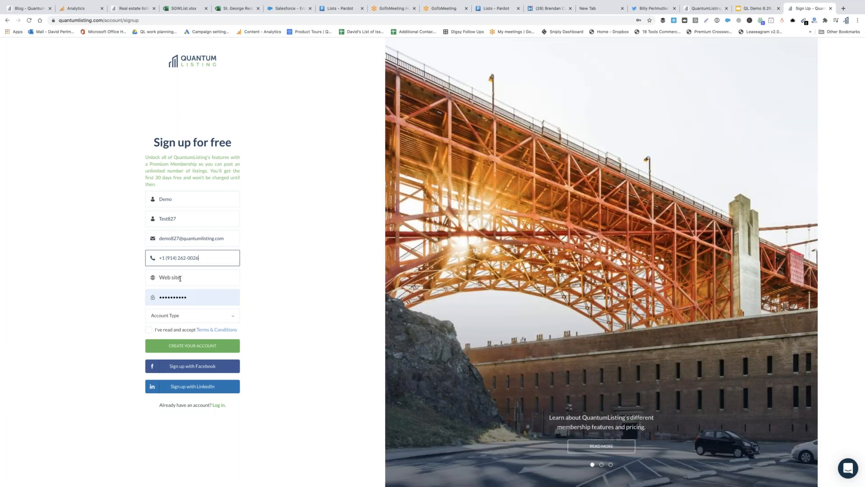
# Fill the website and password from the autofill suggestion, then show the Account Type choices
pyautogui.click(181, 277)
pyautogui.write('w')
pyautogui.press('Down')
pyautogui.press('Return')
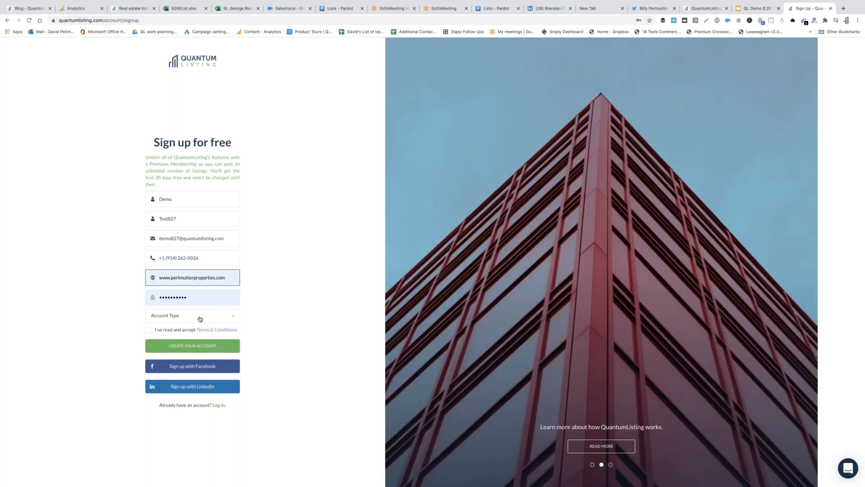
pyautogui.click(200, 319)
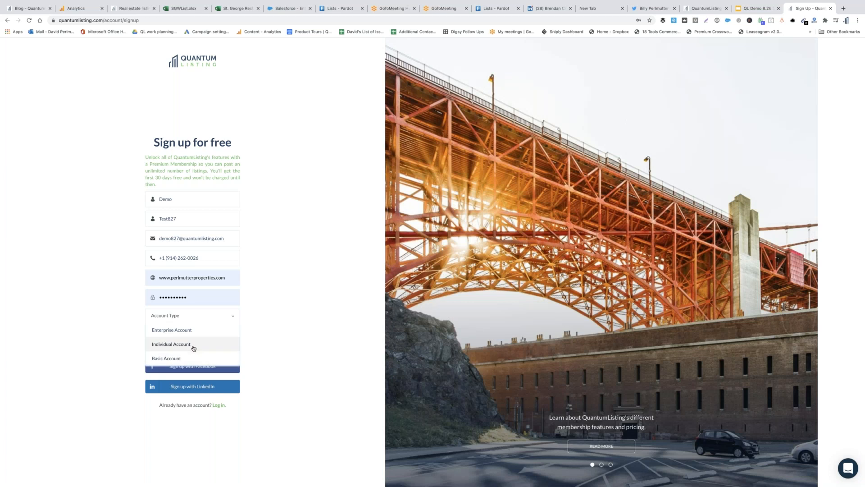
# Choose Individual Account, accept the Terms & Conditions, and create the account
pyautogui.click(194, 347)
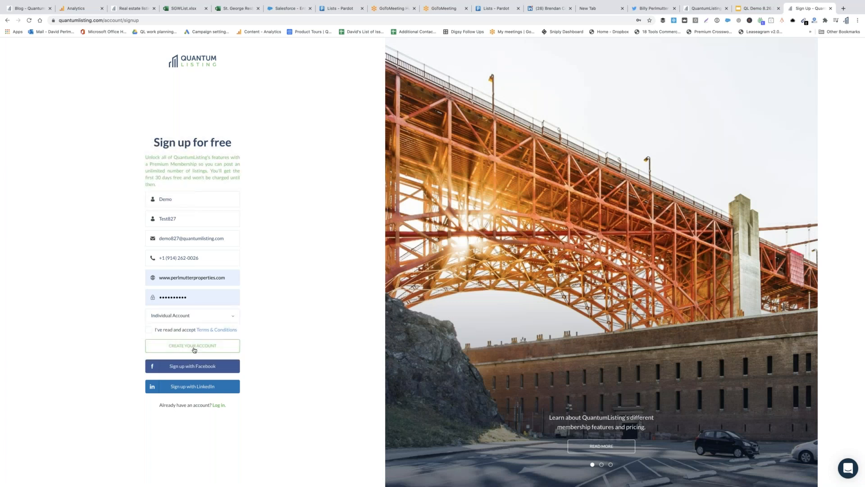
pyautogui.click(170, 331)
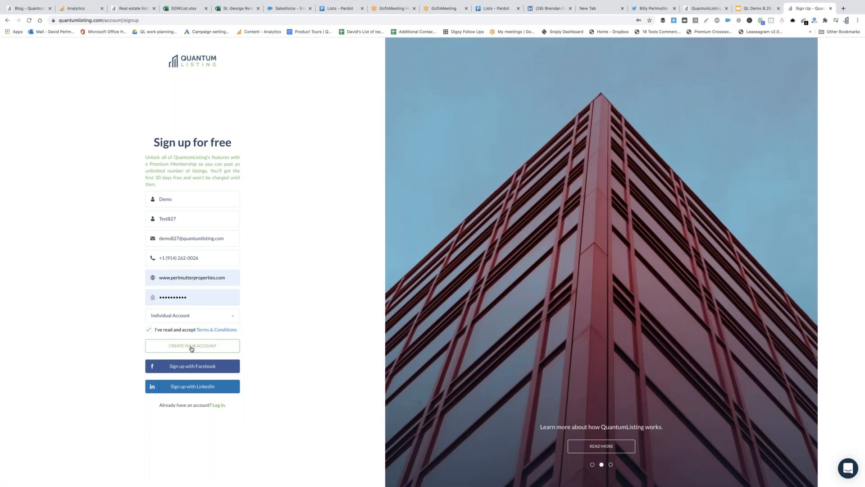
pyautogui.click(191, 346)
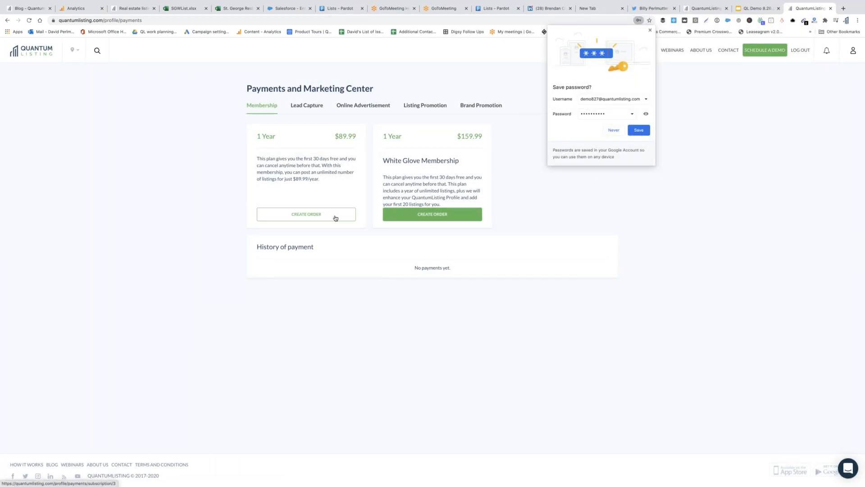
# Order the 1-year $89.99 membership plan and dismiss the save-password prompt
pyautogui.click(310, 216)
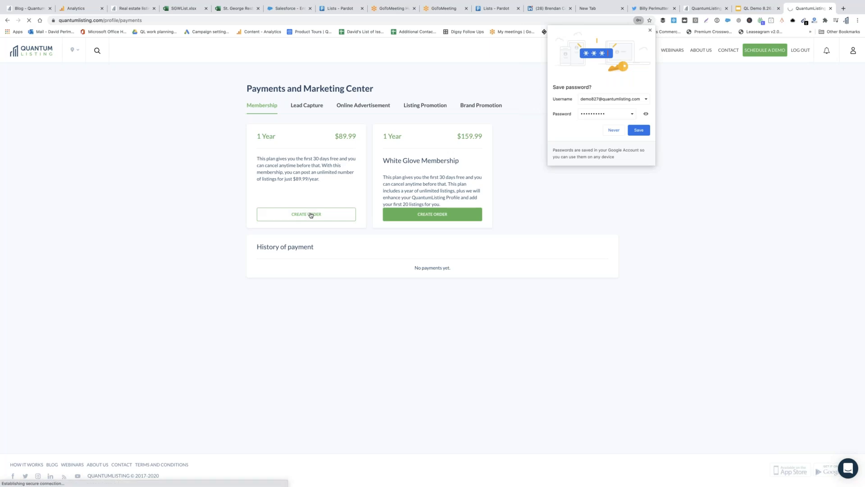
pyautogui.click(650, 29)
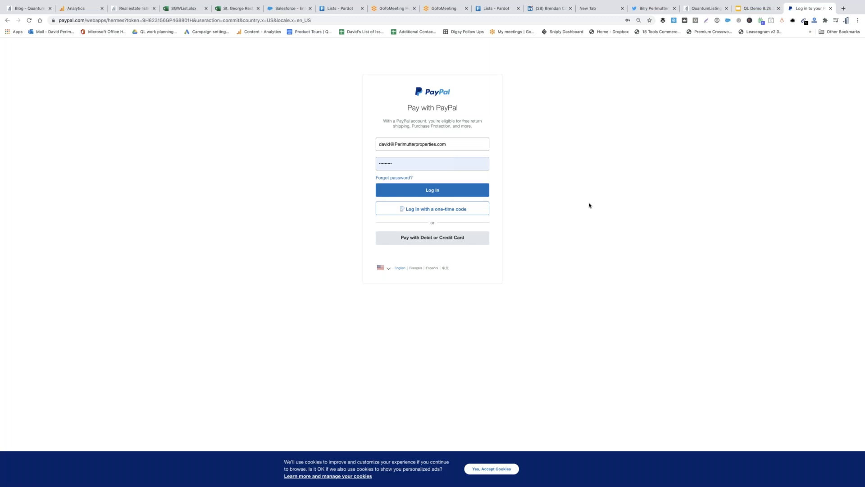
# Close the PayPal checkout tab and return to the QuantumListing tab
pyautogui.click(830, 9)
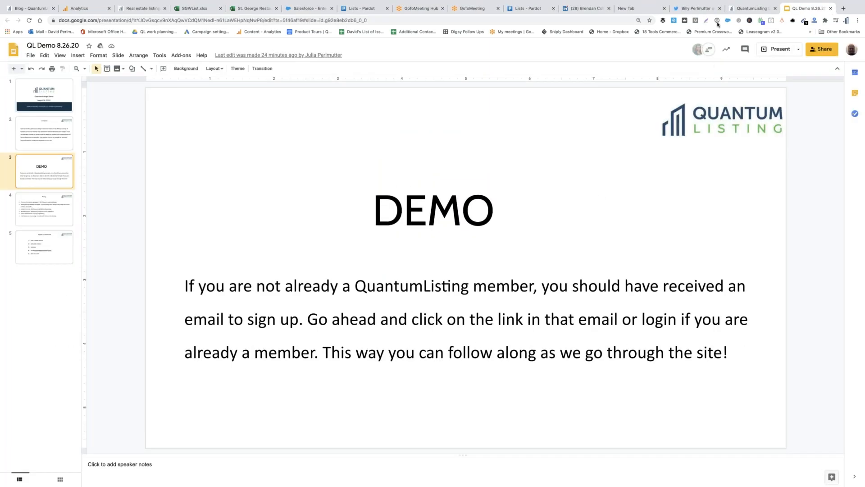
pyautogui.click(748, 8)
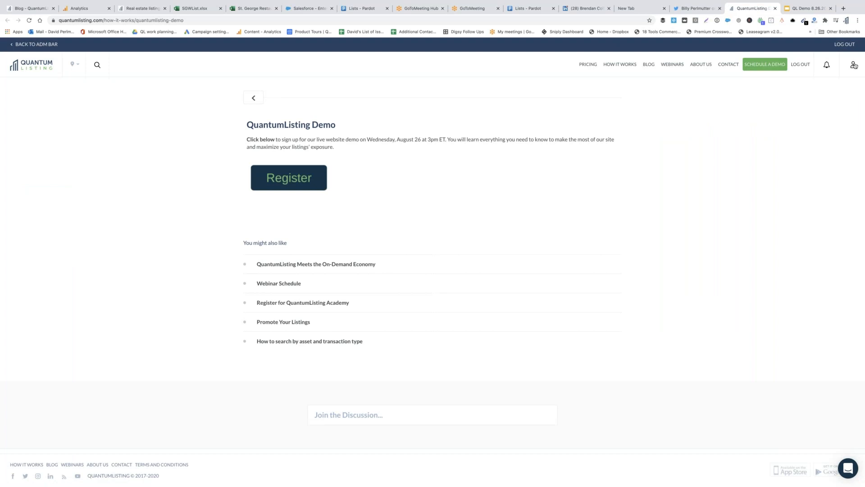
# Open the new account's empty profile page and bring up its account options
pyautogui.click(854, 65)
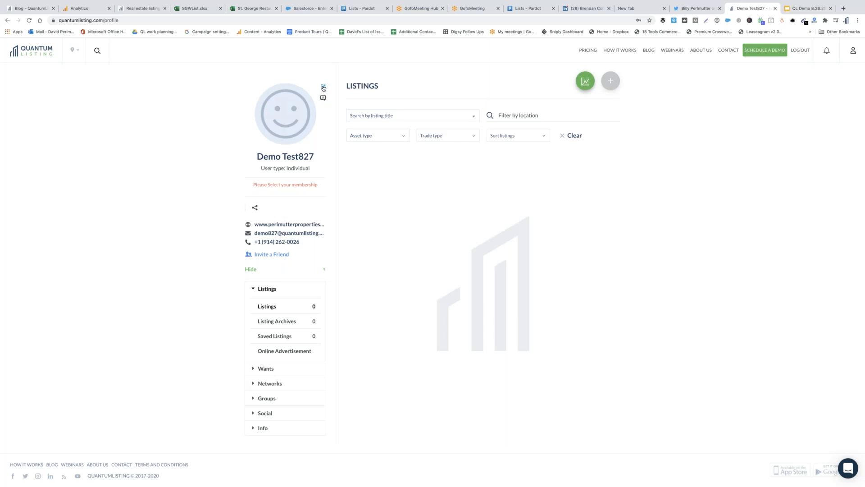
pyautogui.click(323, 88)
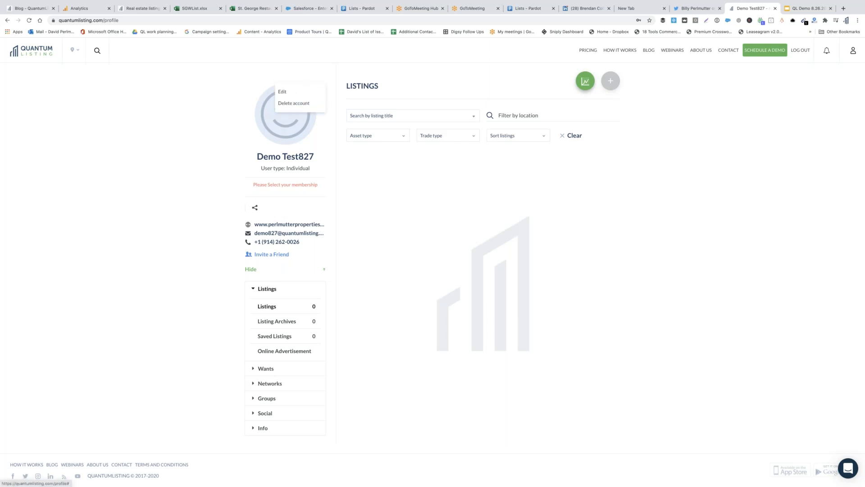
# Open the profile edit form, view the Company logo tab, and cancel choosing a profile photo
pyautogui.click(290, 91)
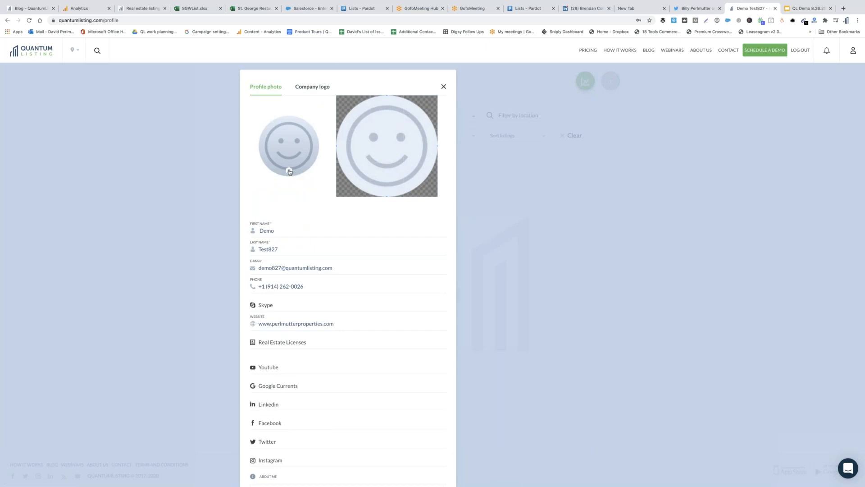
pyautogui.click(311, 89)
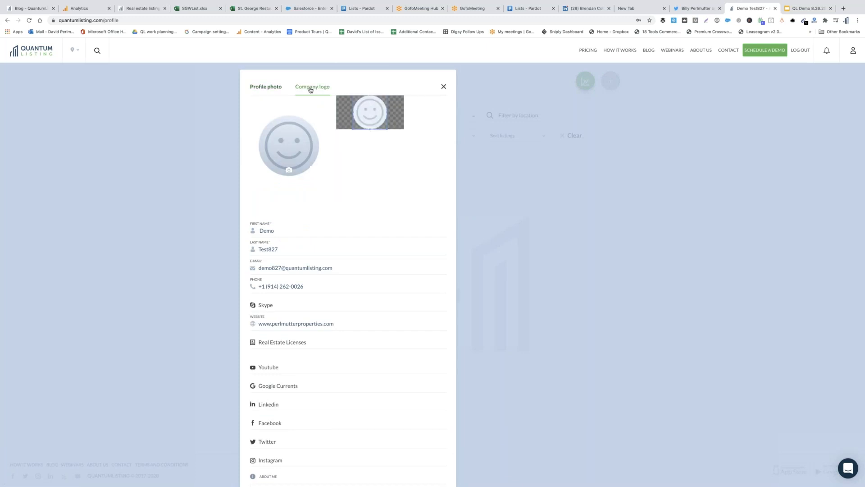
pyautogui.click(270, 88)
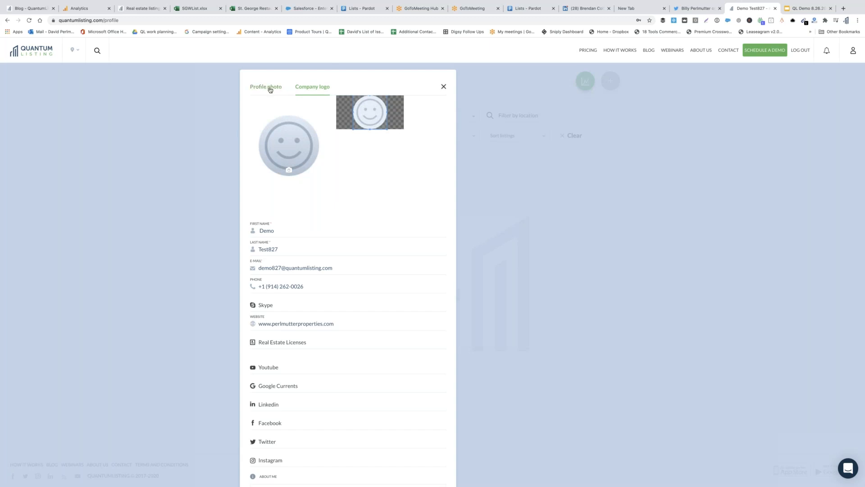
pyautogui.click(289, 172)
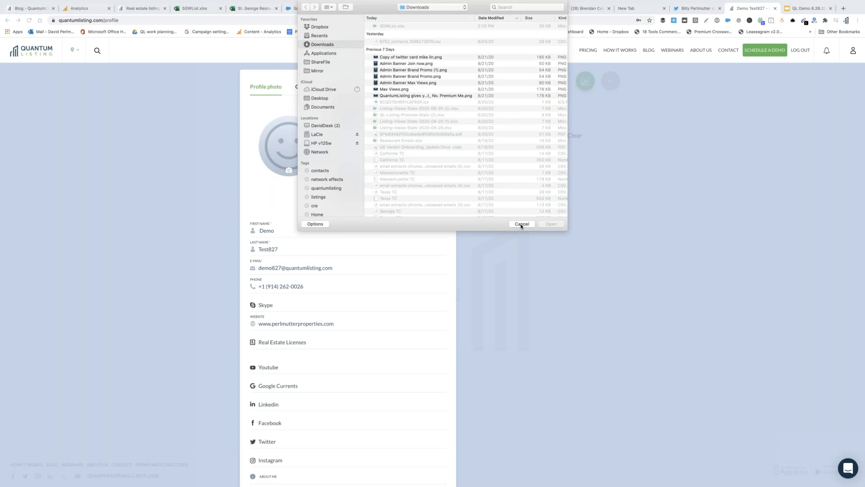
pyautogui.click(522, 224)
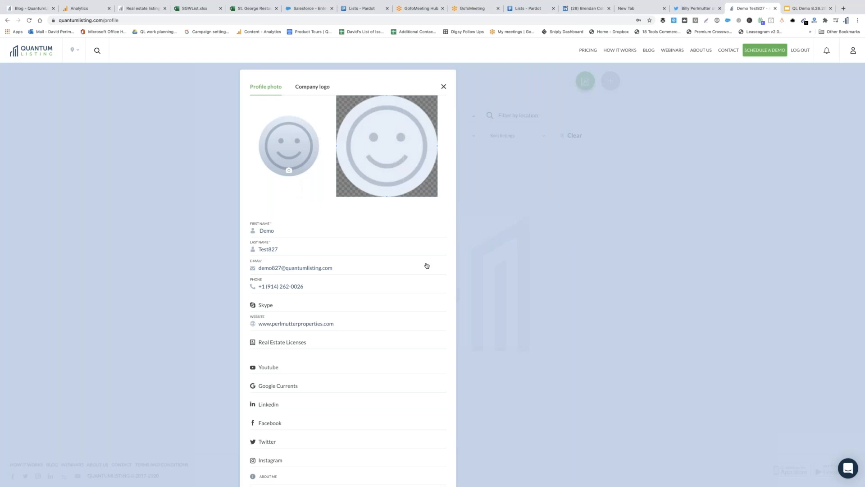
pyautogui.scroll(-3, 348, 271)
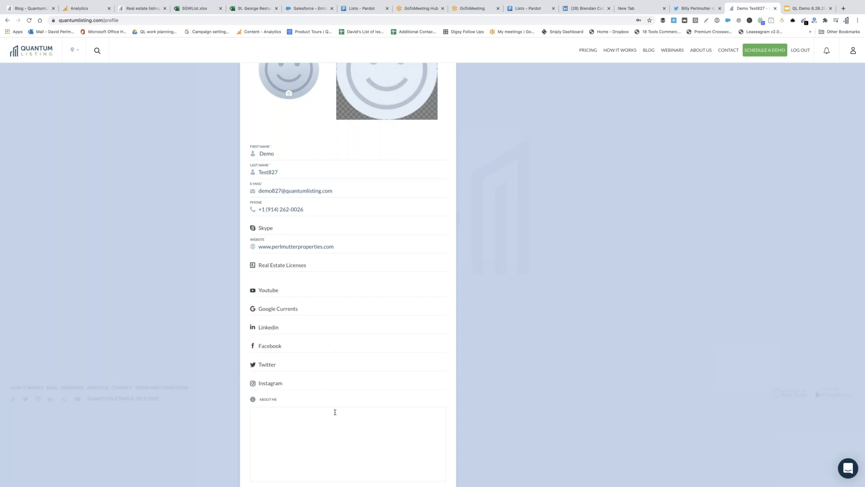
# Review the profile form down to its Save button, then log out of the demo account
pyautogui.scroll(-2, 430, 388)
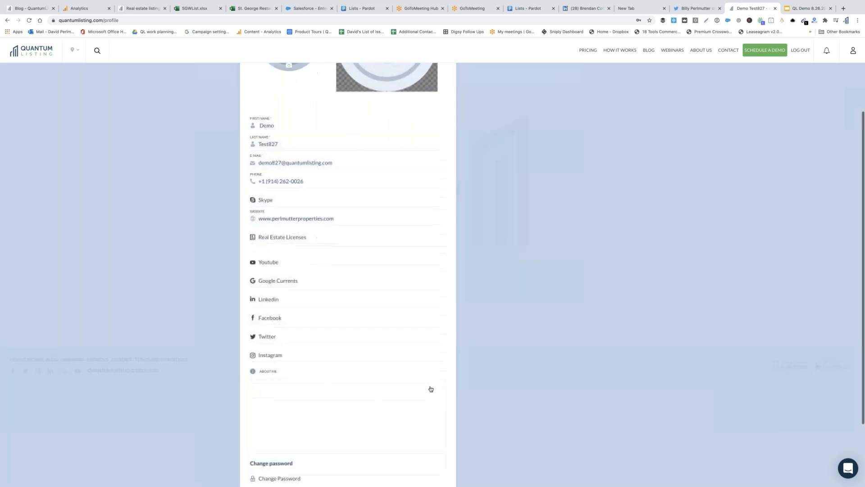
pyautogui.scroll(-3, 324, 348)
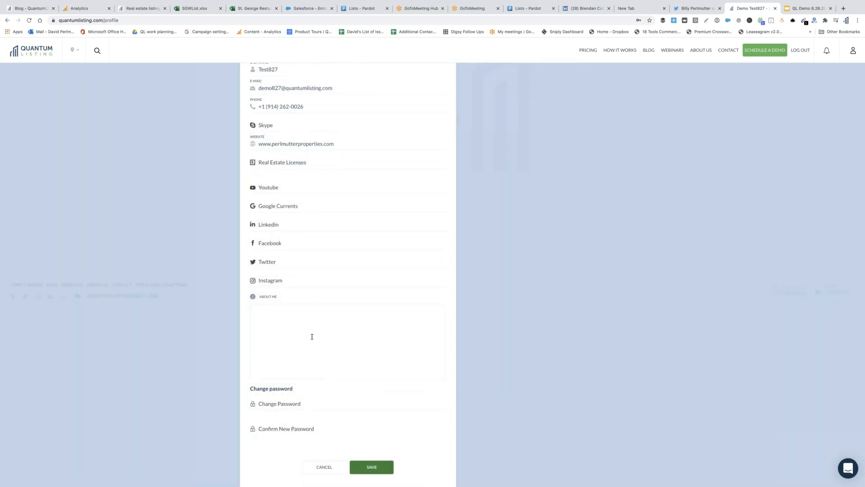
pyautogui.scroll(7, 324, 326)
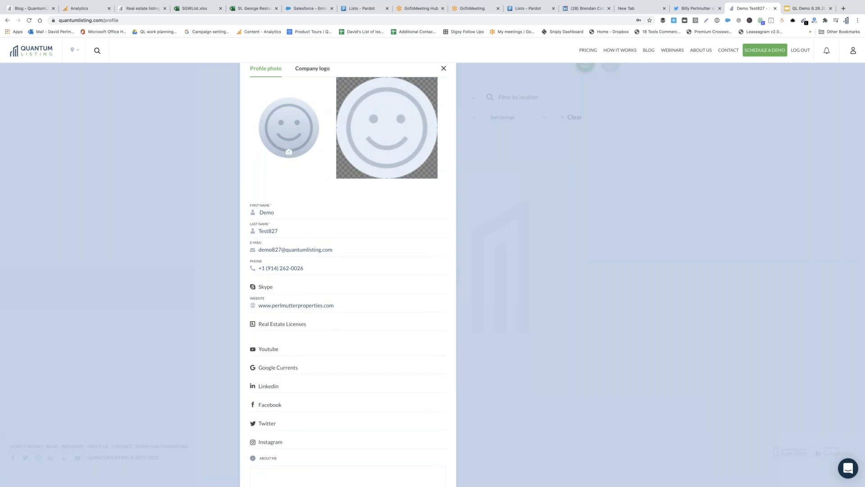
pyautogui.scroll(-1, 348, 275)
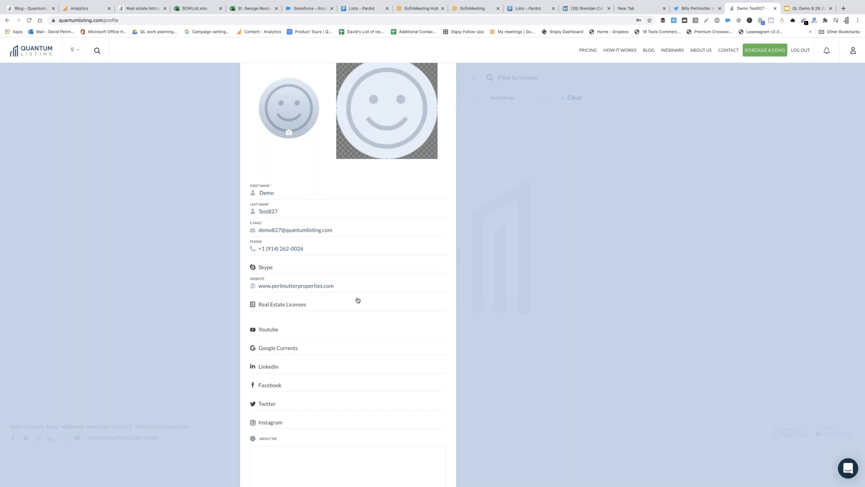
pyautogui.scroll(-5, 357, 301)
pyautogui.scroll(-2, 445, 347)
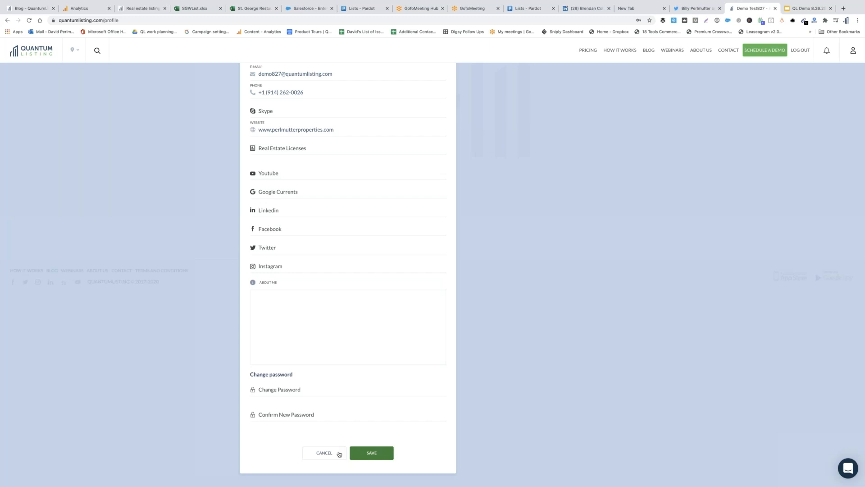
pyautogui.click(804, 51)
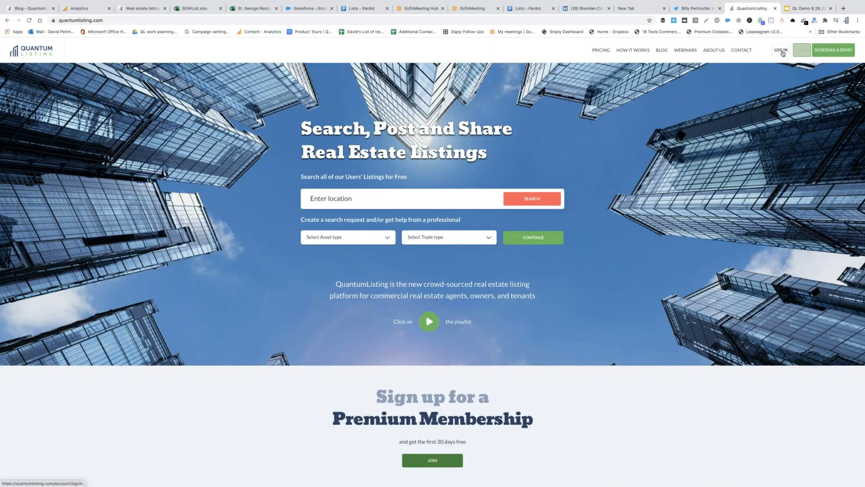
# Sign back in to QuantumListing with the saved enterprise account credentials
pyautogui.click(781, 50)
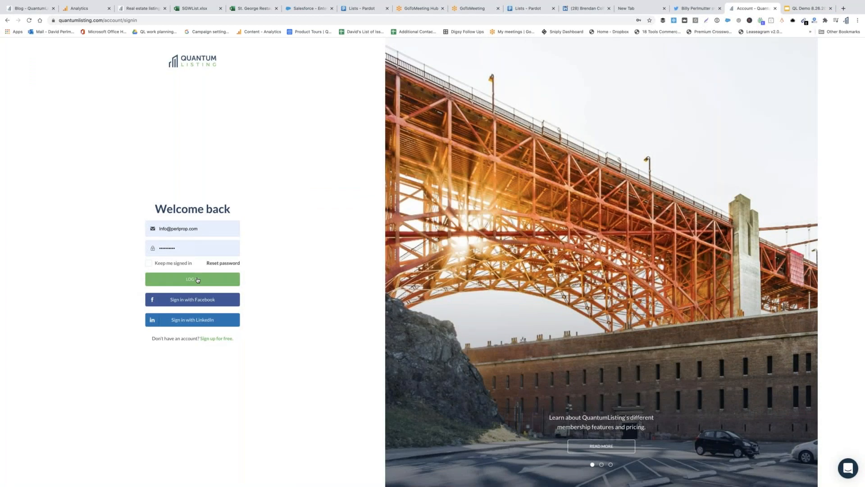
pyautogui.click(198, 279)
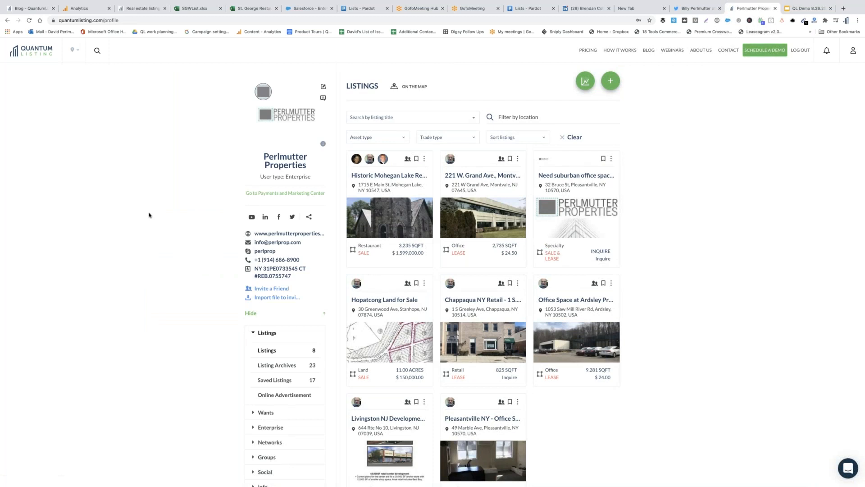
# Collapse Listings, expand Enterprise in the sidebar, and open its Agents list of 8 agents
pyautogui.click(254, 332)
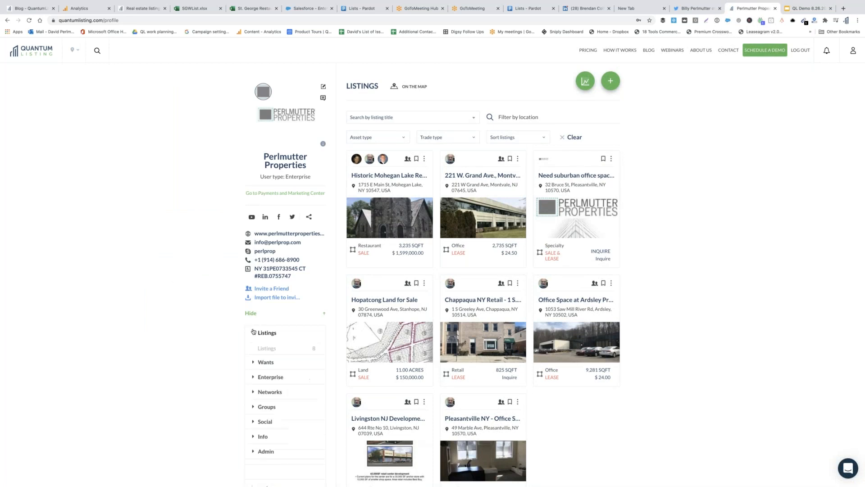
pyautogui.scroll(-1, 236, 365)
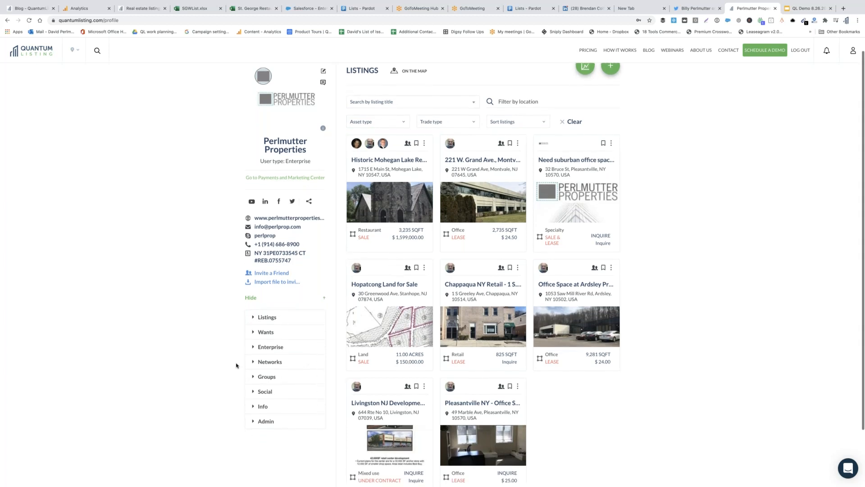
pyautogui.scroll(-1, 236, 365)
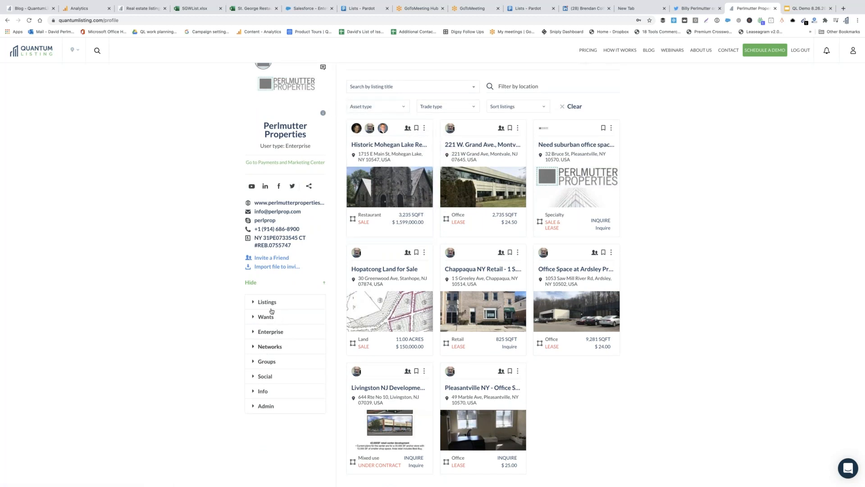
pyautogui.scroll(2, 387, 315)
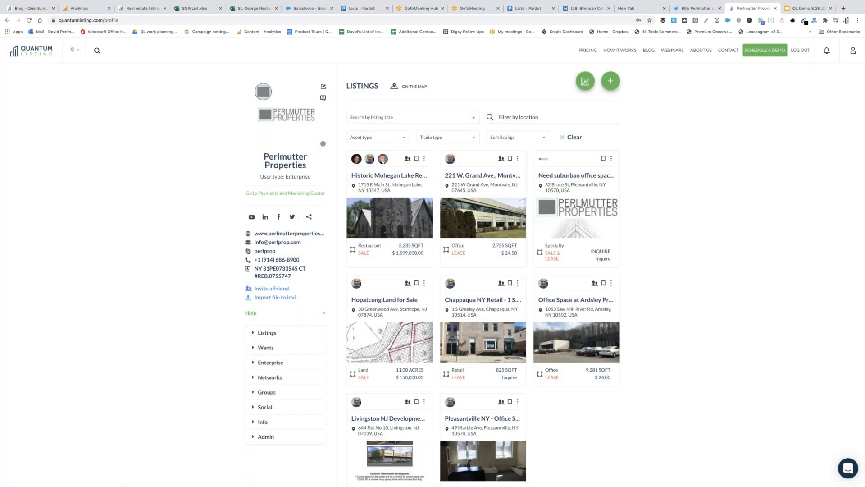
pyautogui.scroll(-1, 256, 347)
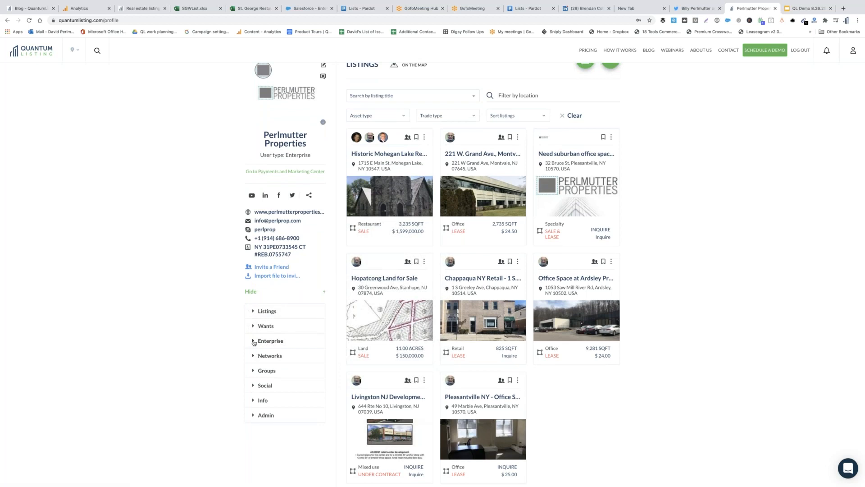
pyautogui.click(272, 342)
pyautogui.scroll(-1, 271, 360)
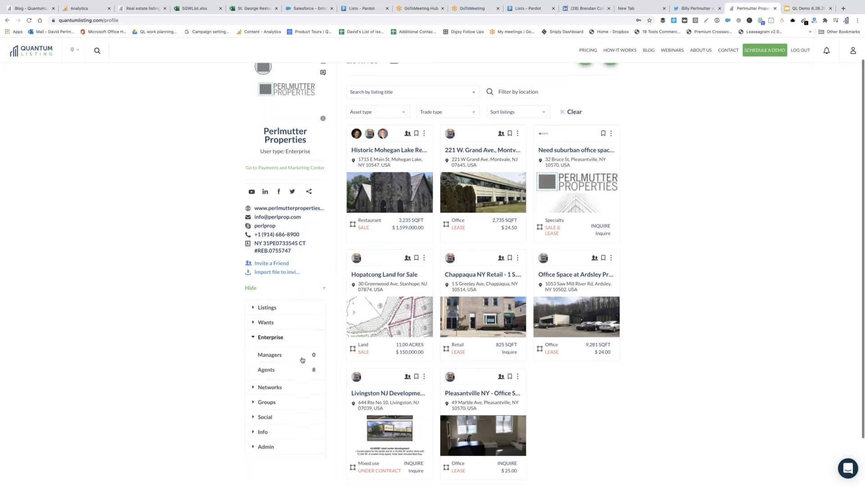
pyautogui.click(269, 361)
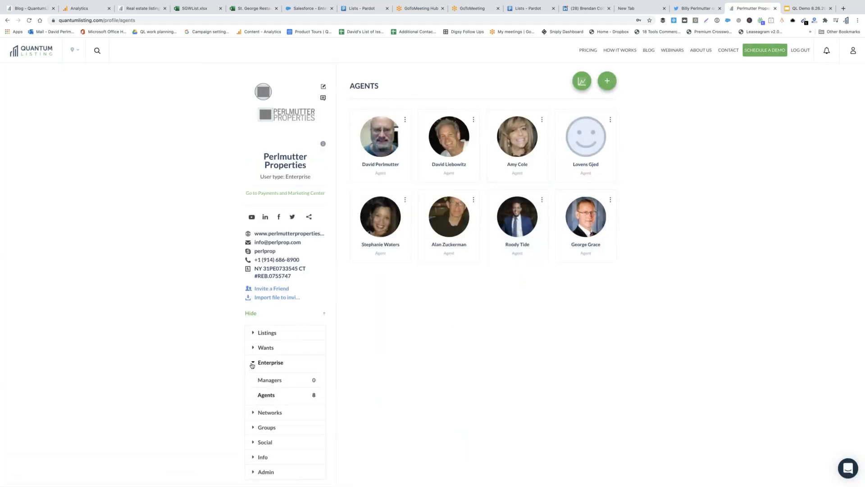
# Collapse Enterprise and expand Listings to show 8 listings, 23 archived and 17 saved
pyautogui.click(253, 363)
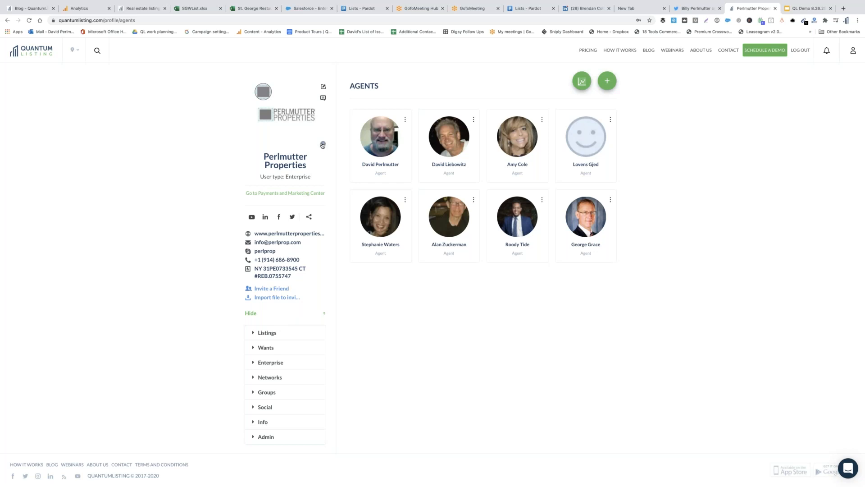
pyautogui.moveTo(323, 145)
pyautogui.click(266, 333)
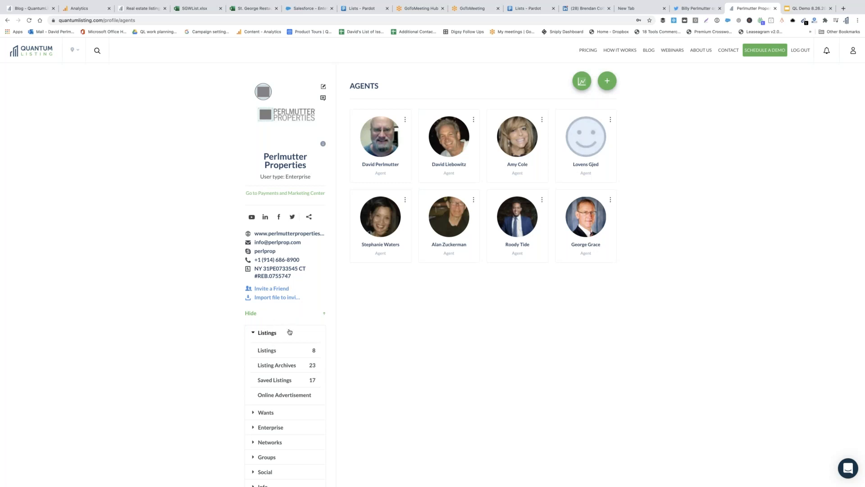
# Show the profile's 8 property listing cards, from Historic Mohegan Lake to Pleasantville
pyautogui.scroll(-1, 289, 332)
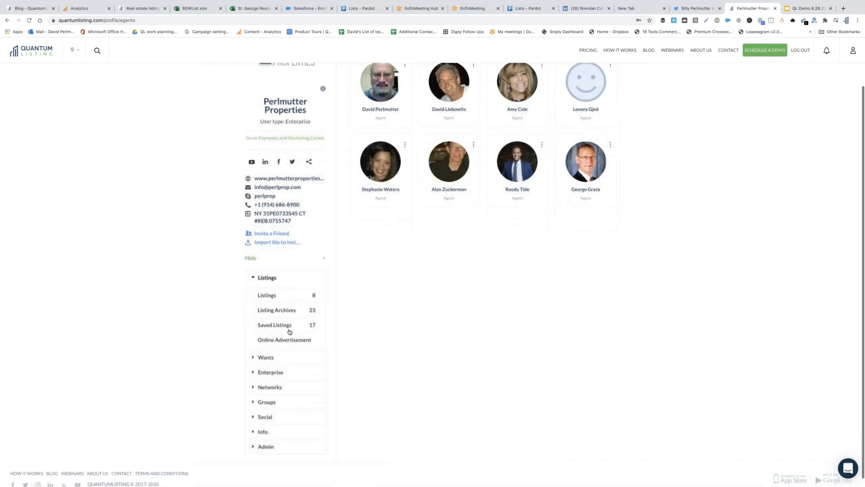
pyautogui.scroll(1, 290, 331)
pyautogui.click(272, 307)
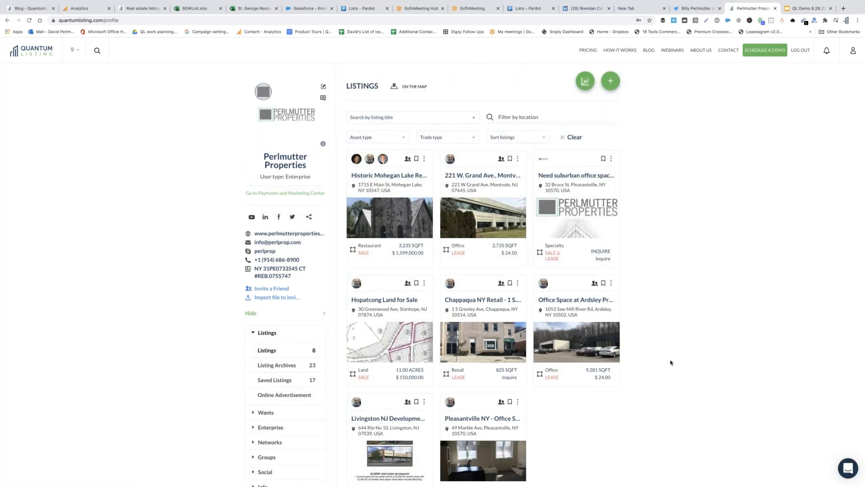
# Start a new listing with the green Add Listing (+) button
pyautogui.scroll(-1, 672, 343)
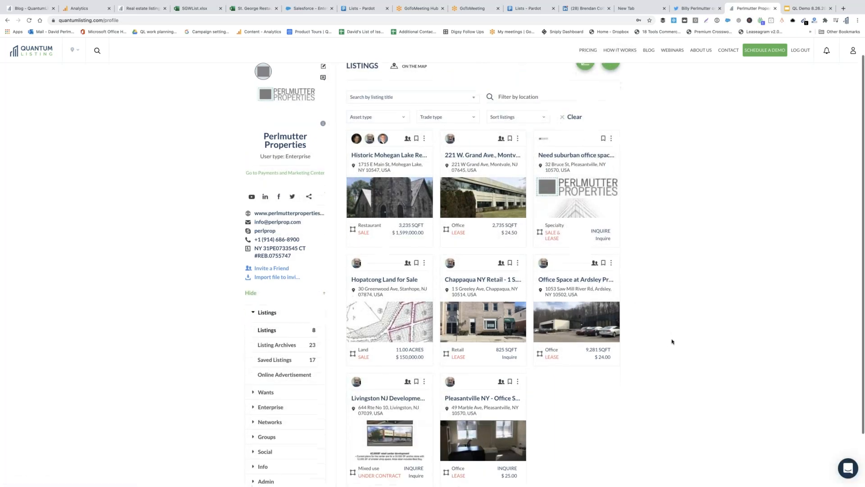
pyautogui.scroll(1, 672, 342)
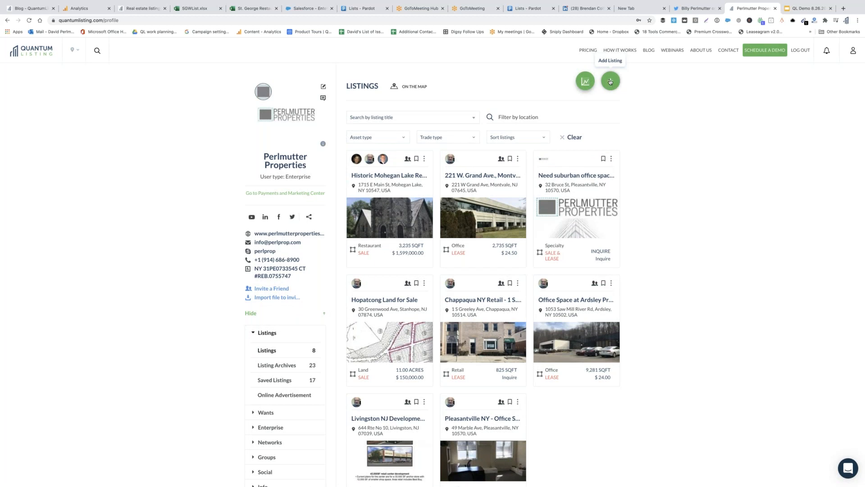
pyautogui.click(610, 82)
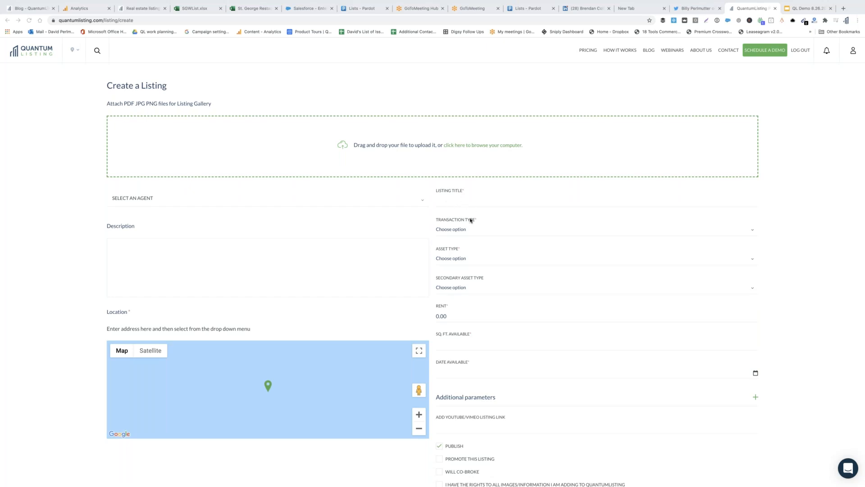
# Bring up the transaction type choices on the empty Create a Listing form
pyautogui.click(450, 230)
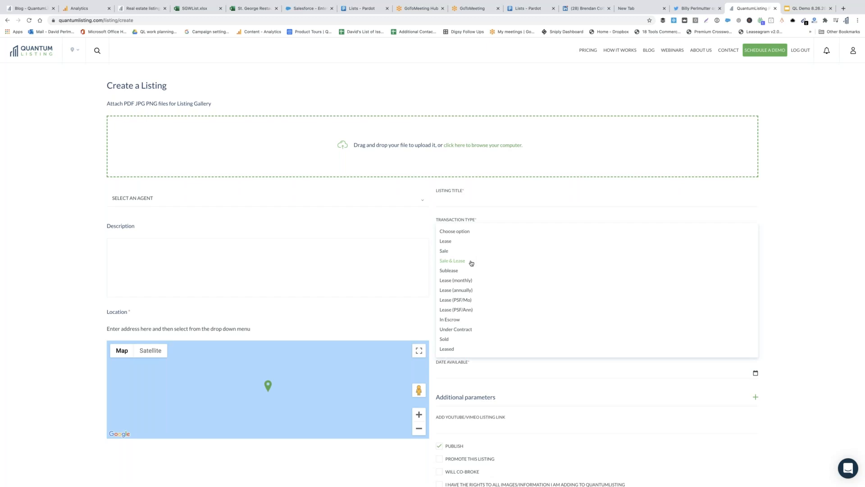
# Browse the transaction, asset and secondary asset type lists, leaving all unchosen
pyautogui.click(477, 197)
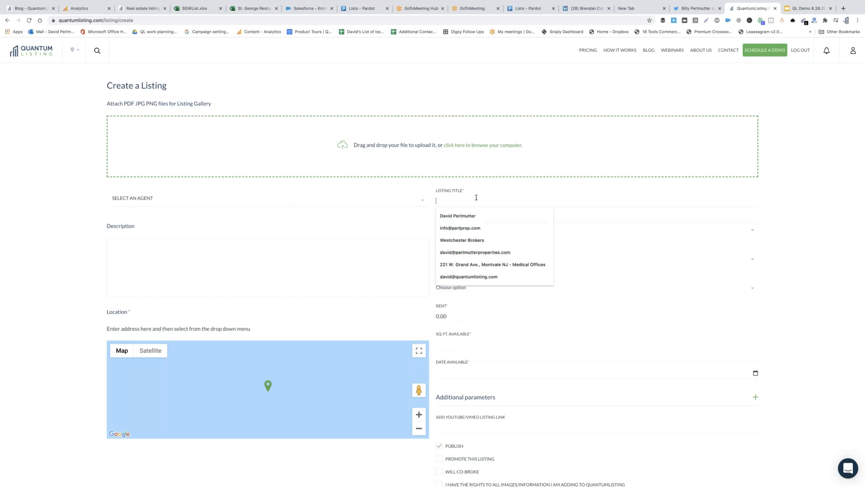
pyautogui.click(562, 185)
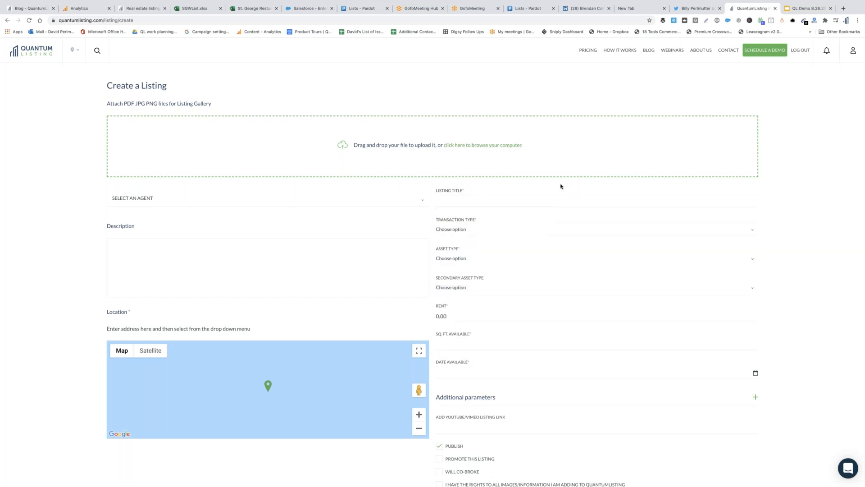
pyautogui.click(455, 260)
pyautogui.scroll(-3, 471, 315)
pyautogui.scroll(3, 471, 316)
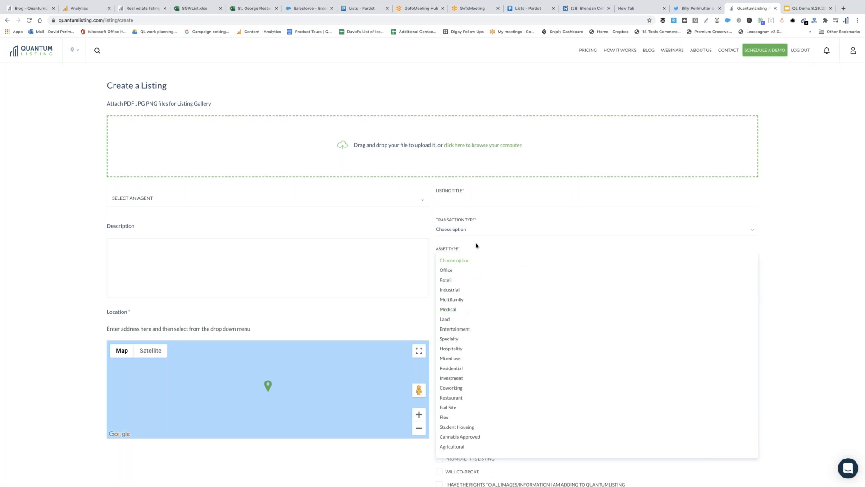
pyautogui.click(477, 247)
pyautogui.click(471, 289)
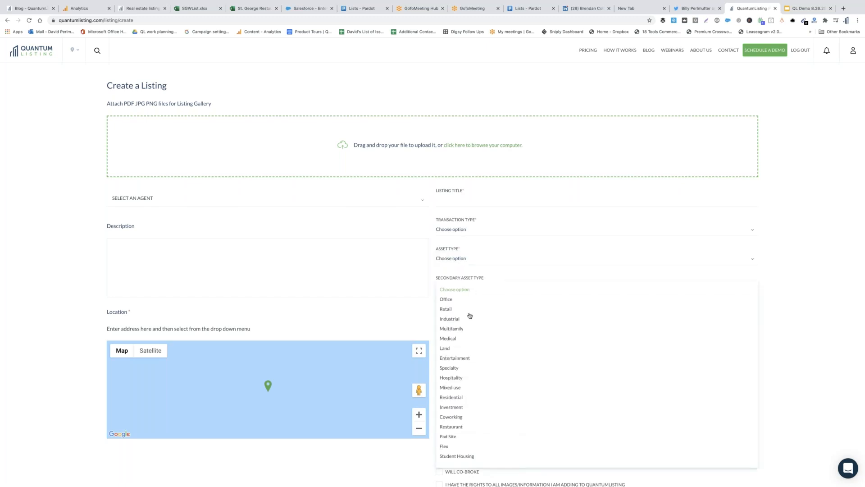
pyautogui.scroll(-5, 476, 342)
pyautogui.scroll(5, 476, 344)
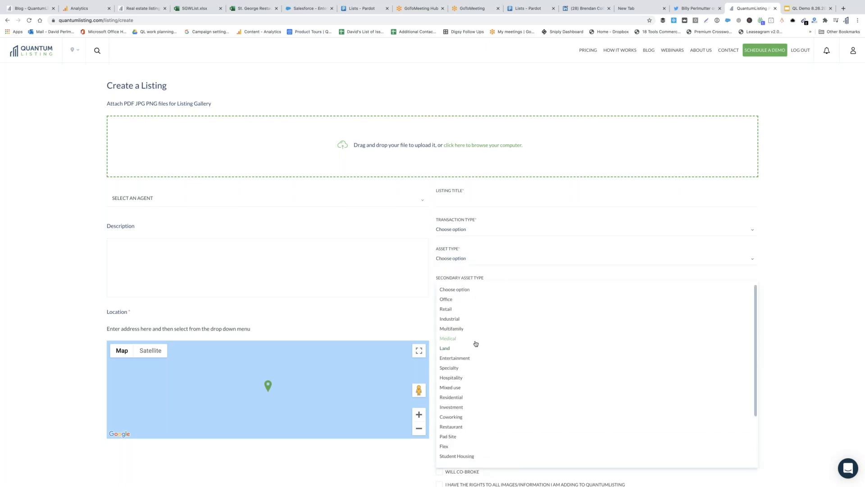
pyautogui.click(482, 271)
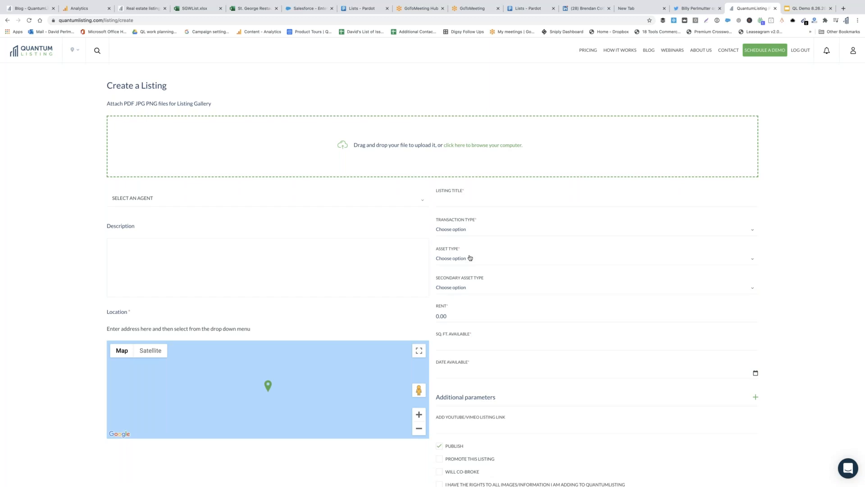
# Leave Sq. Ft. Available empty and fill Date Available with 08/26/2020
pyautogui.click(449, 344)
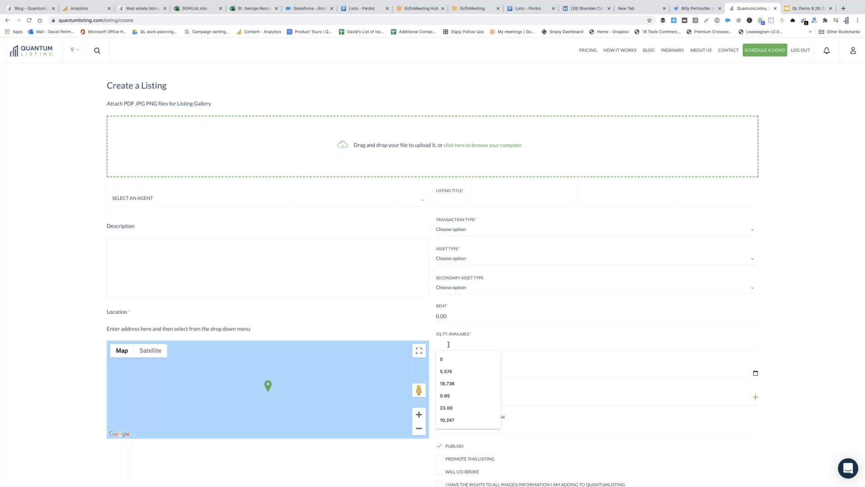
pyautogui.click(478, 327)
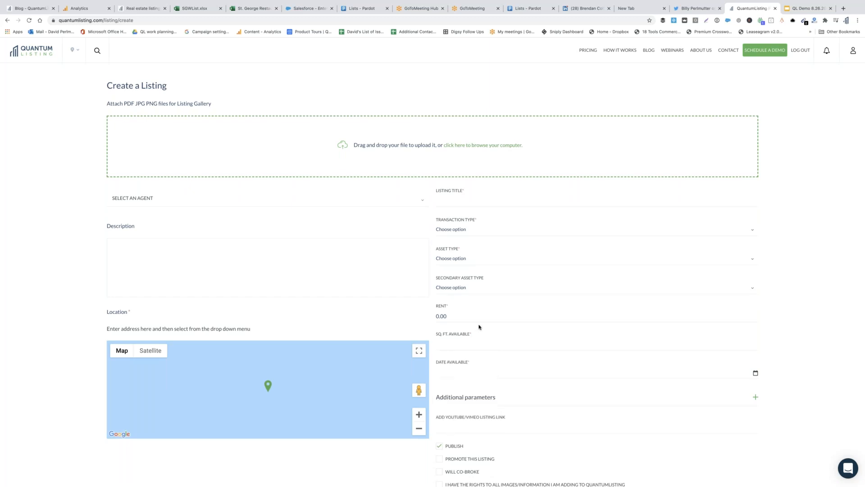
pyautogui.click(479, 375)
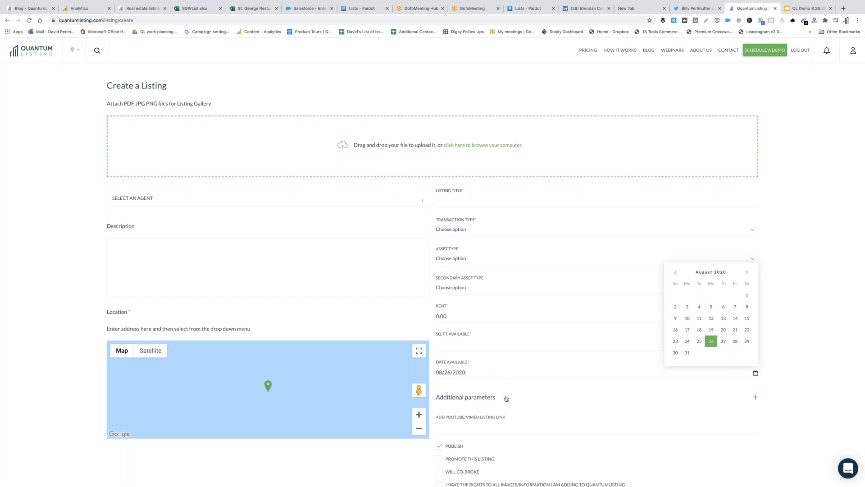
# Expand Additional parameters to reveal Additional URL, Parking, Offices and Bathrooms fields
pyautogui.click(491, 399)
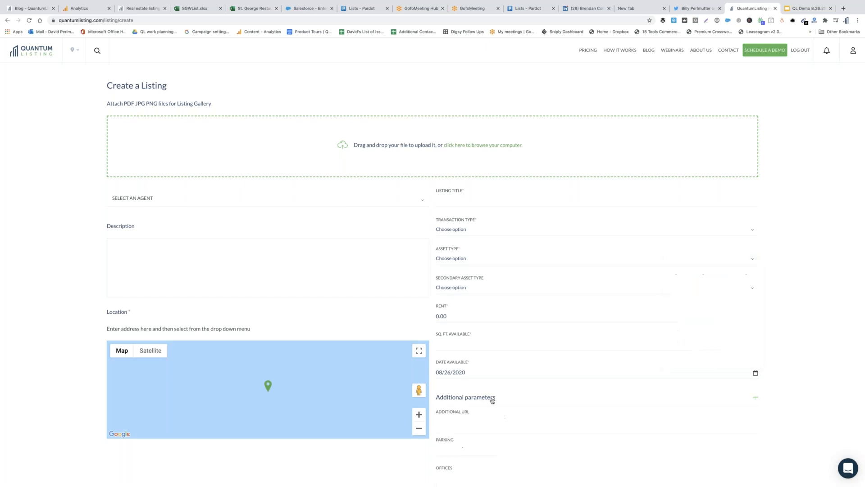
pyautogui.scroll(-2, 492, 399)
pyautogui.scroll(2, 491, 396)
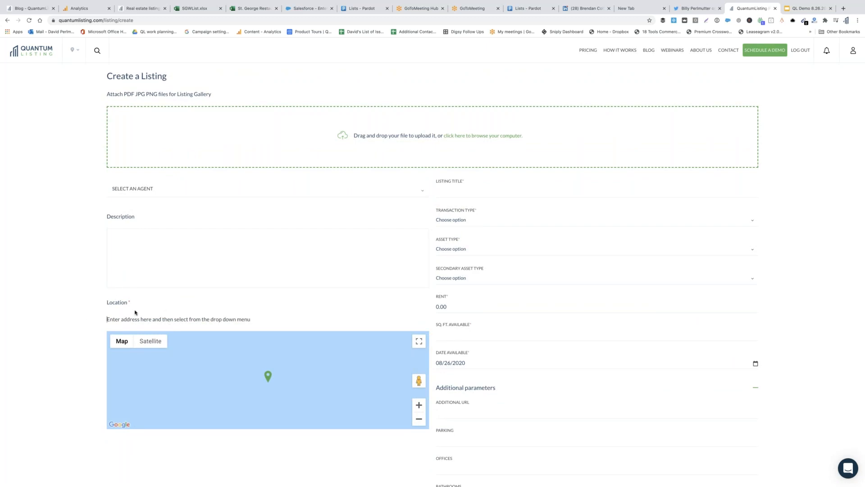
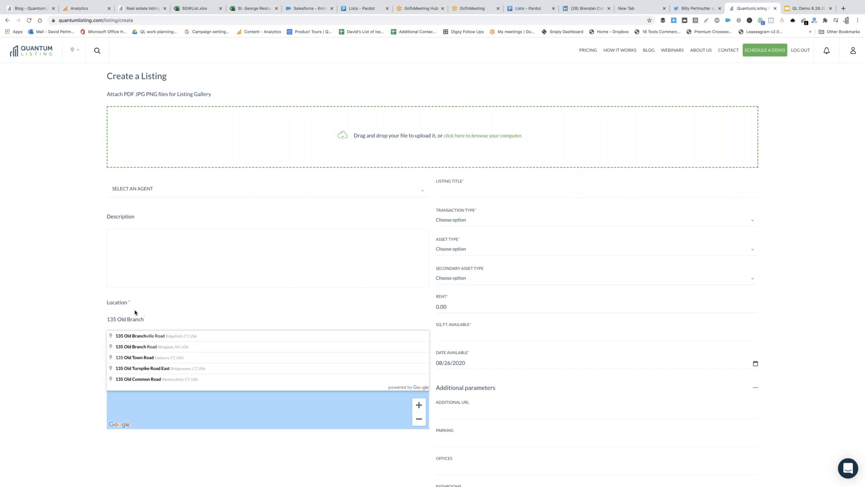
# Enter the property's street address in Location and pick the Ridgefield, CT suggestion
pyautogui.click(132, 338)
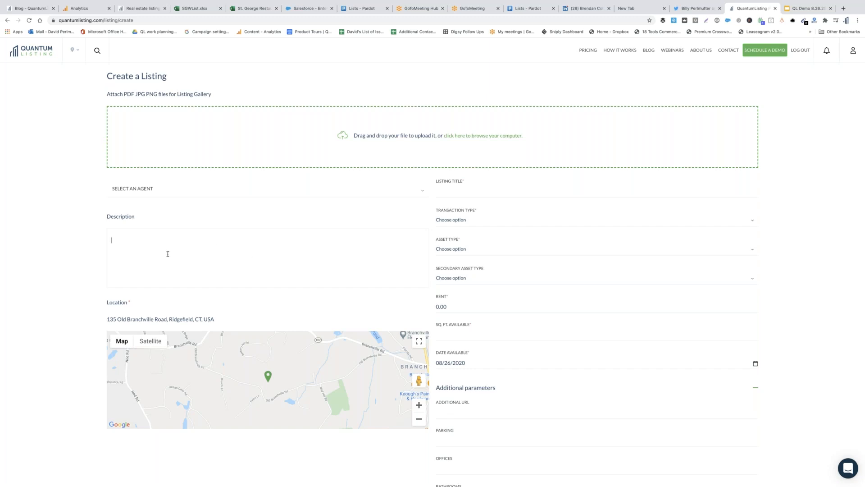
pyautogui.click(178, 270)
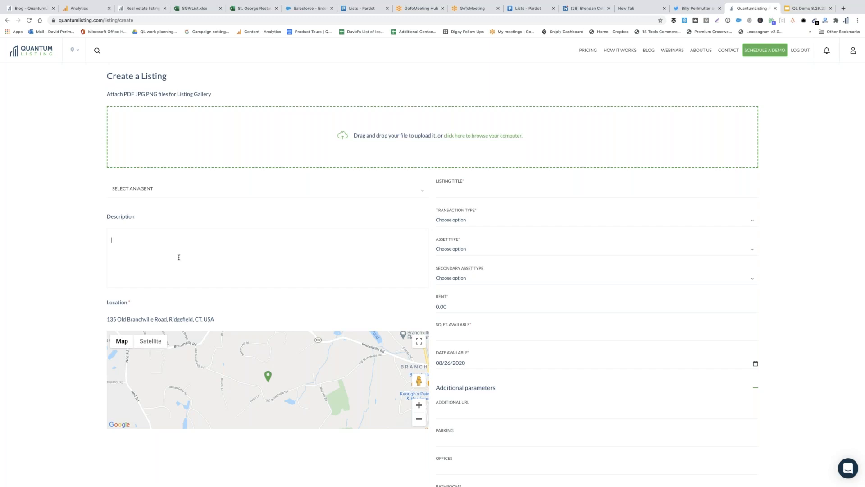
pyautogui.scroll(-3, 594, 325)
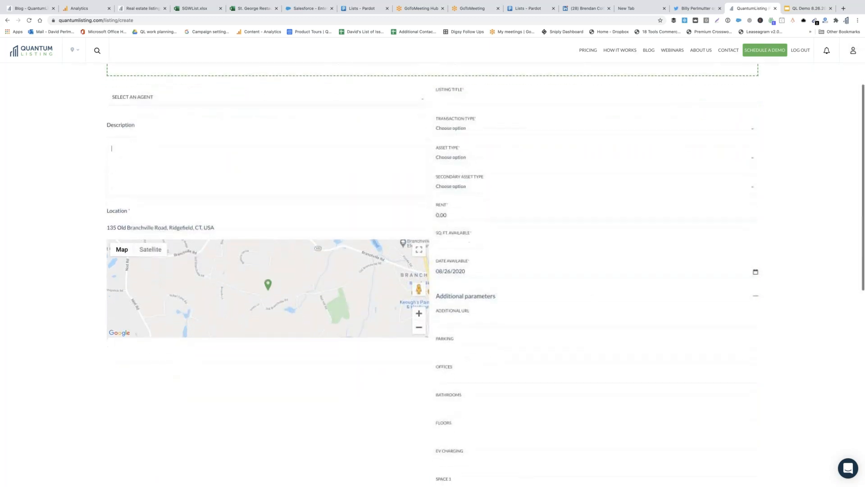
pyautogui.scroll(-2, 593, 322)
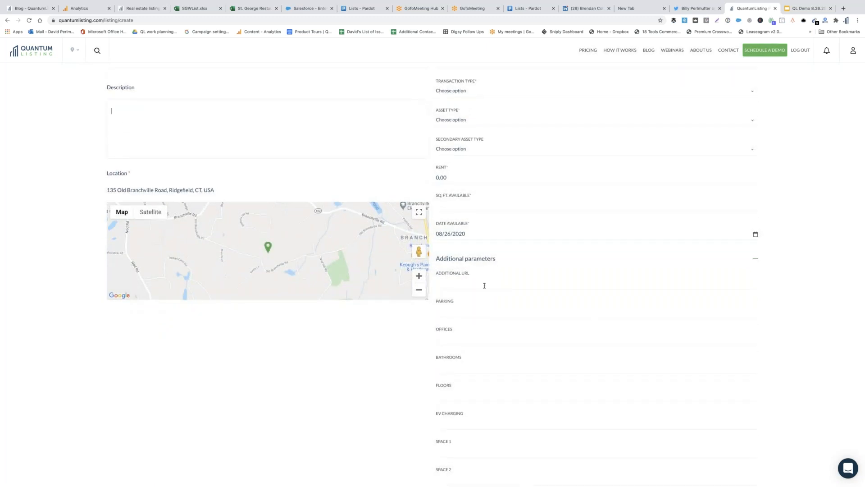
pyautogui.scroll(-1, 476, 270)
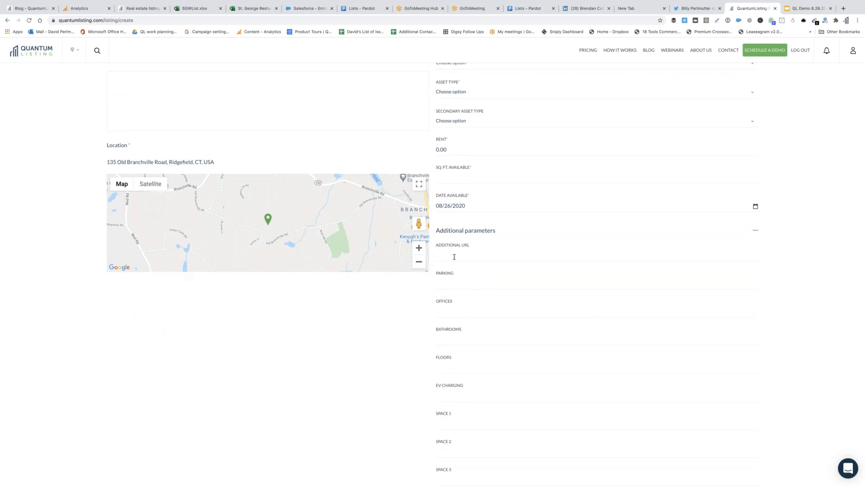
pyautogui.click(455, 257)
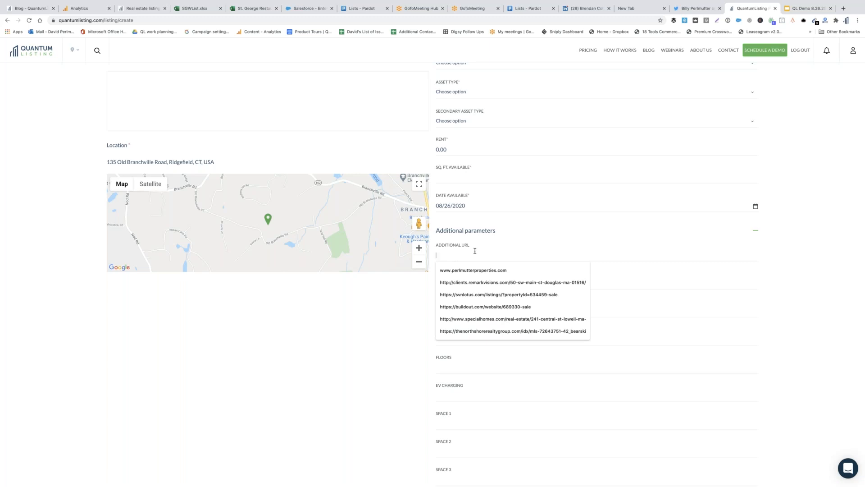
pyautogui.click(417, 304)
pyautogui.scroll(-1, 512, 282)
pyautogui.scroll(-10, 513, 282)
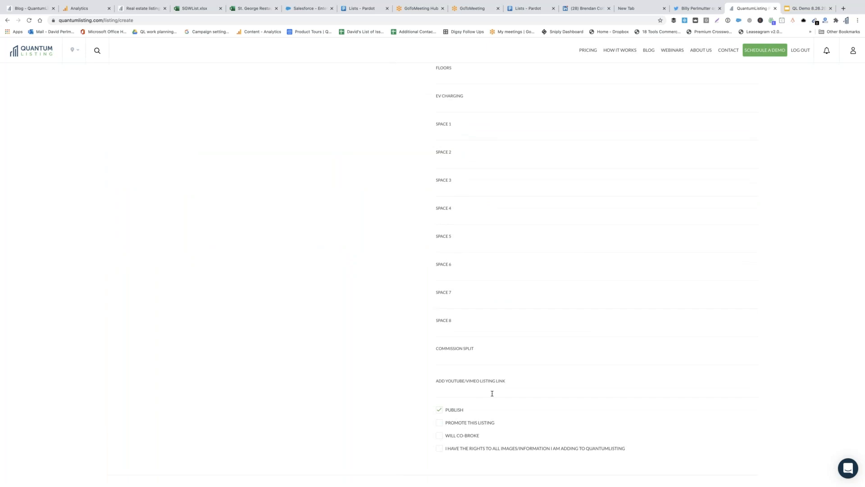
pyautogui.scroll(10, 542, 384)
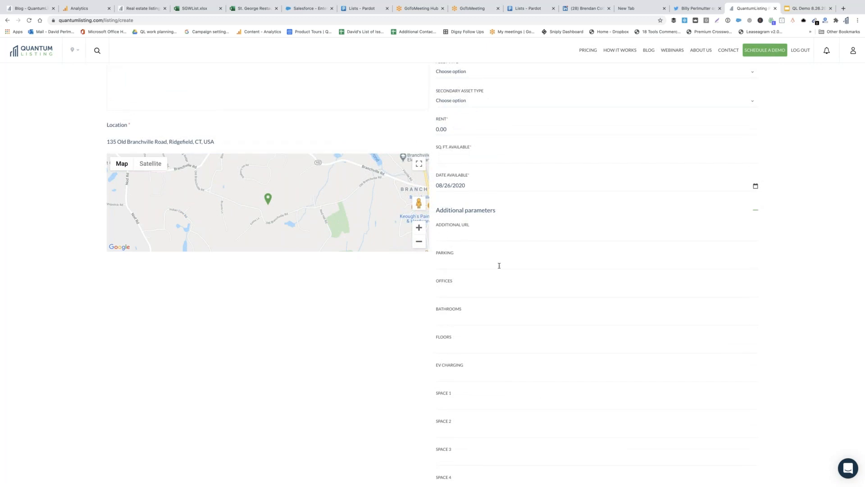
pyautogui.click(458, 238)
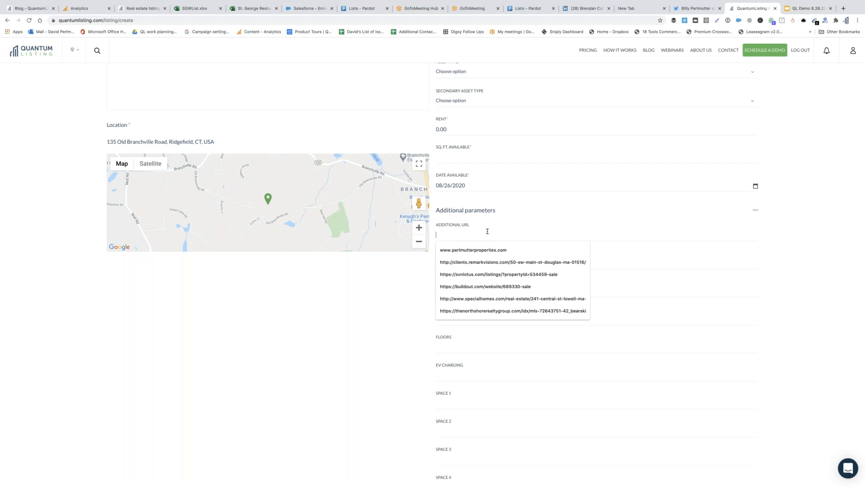
pyautogui.click(378, 318)
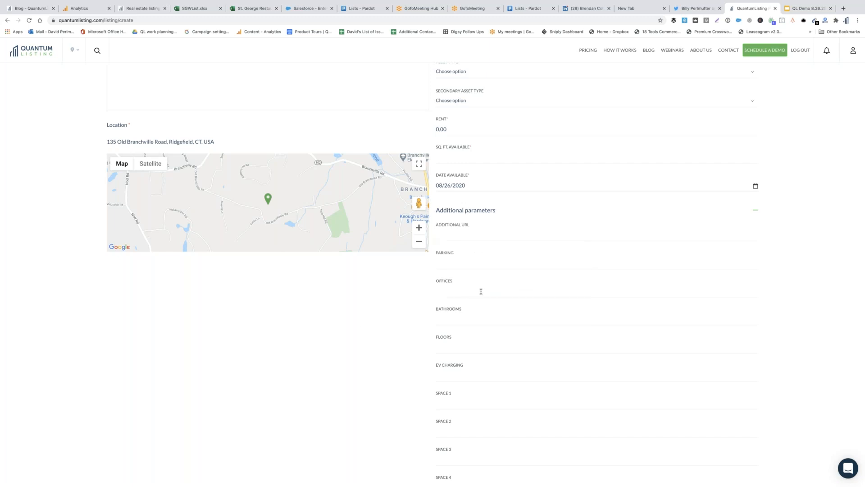
pyautogui.scroll(-2, 481, 290)
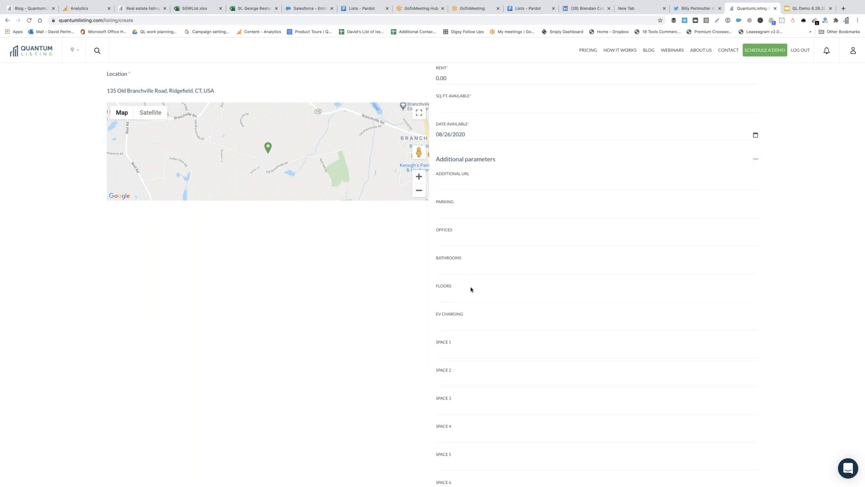
pyautogui.scroll(-4, 454, 325)
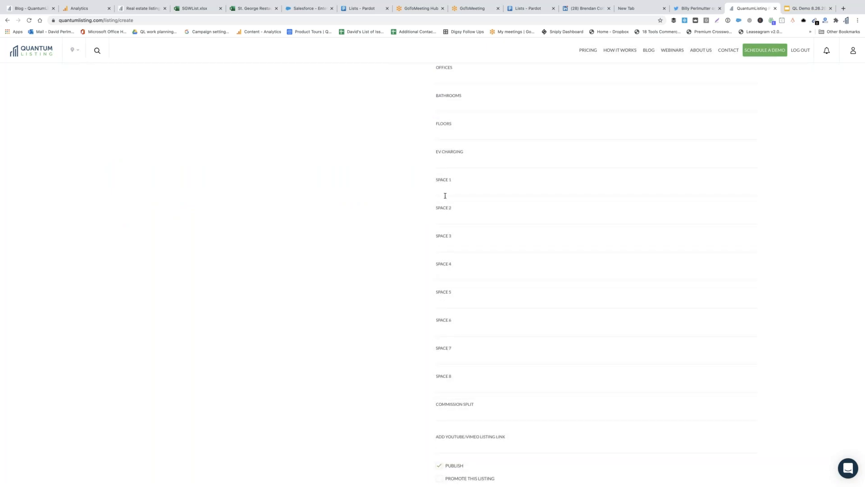
pyautogui.scroll(-2, 445, 196)
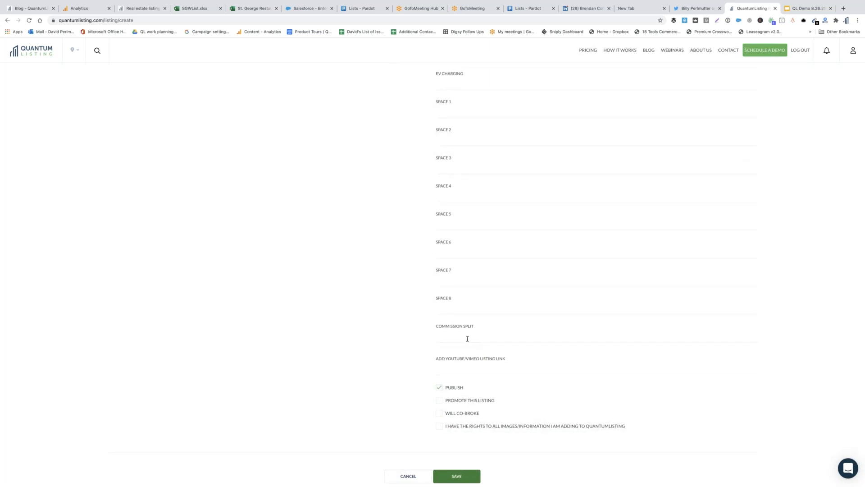
# Leave the new-listing form for the profile page, then return to the form
pyautogui.scroll(7, 530, 374)
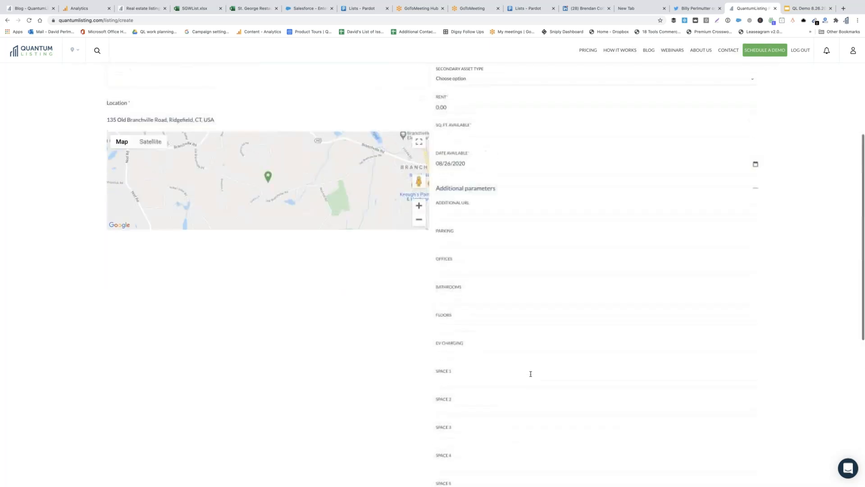
pyautogui.scroll(5, 530, 374)
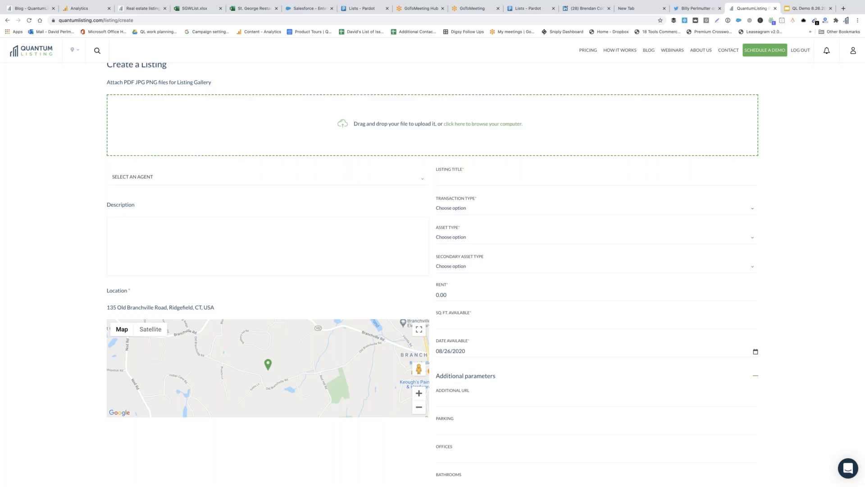
pyautogui.scroll(-6, 432, 270)
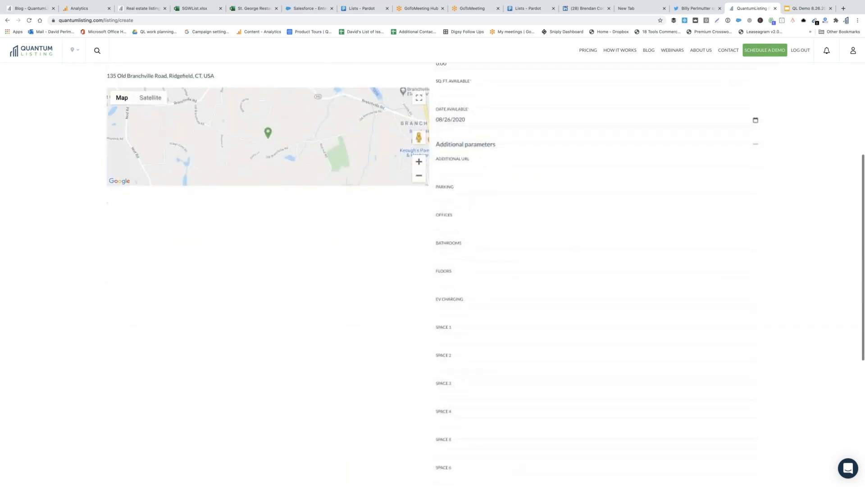
pyautogui.scroll(-6, 481, 350)
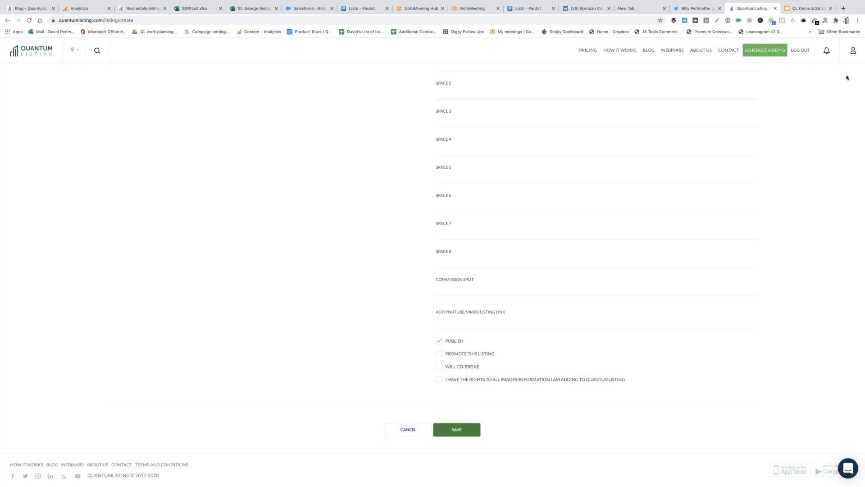
pyautogui.click(853, 52)
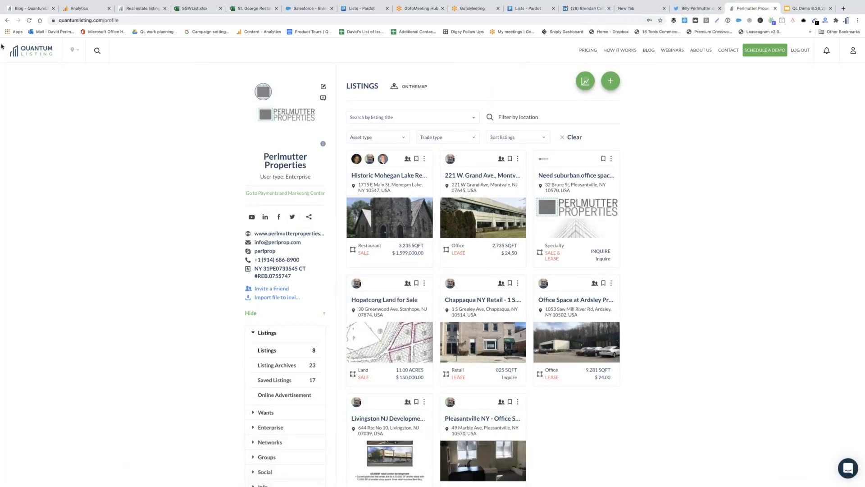
pyautogui.click(6, 21)
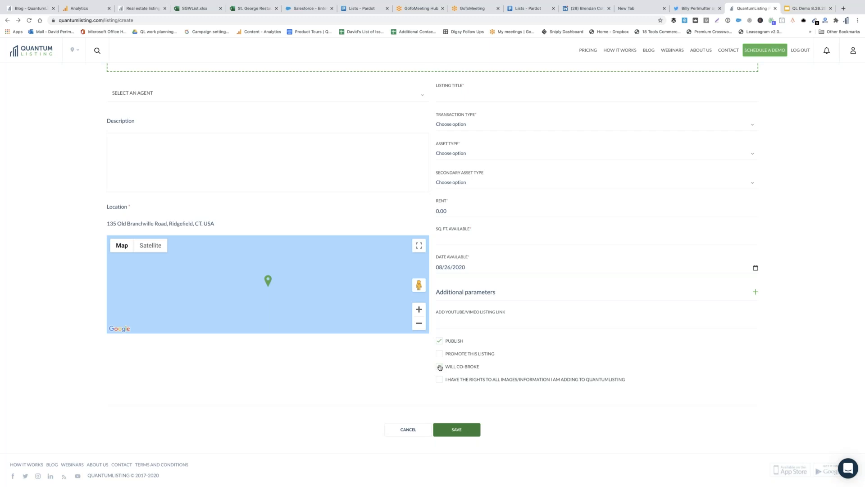
# Tick the Will Co-Broke checkbox on the new listing
pyautogui.click(441, 367)
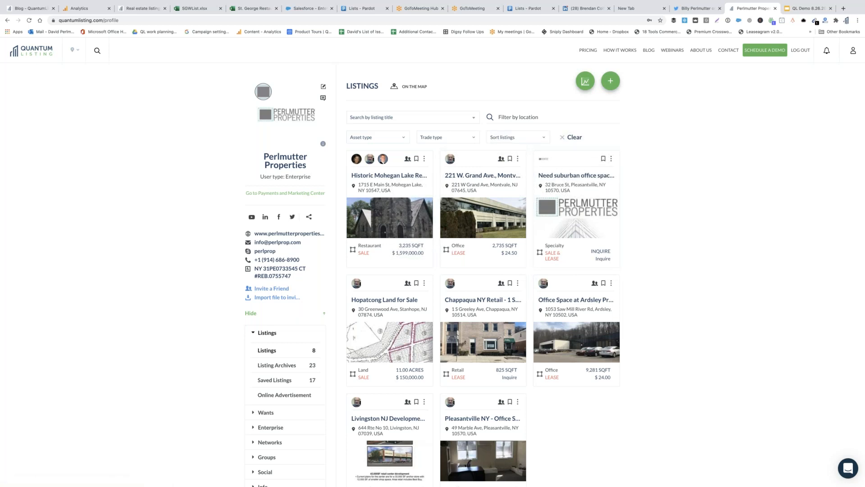
# View the profile's 23 archived listings, then switch to Saved Listings
pyautogui.click(286, 364)
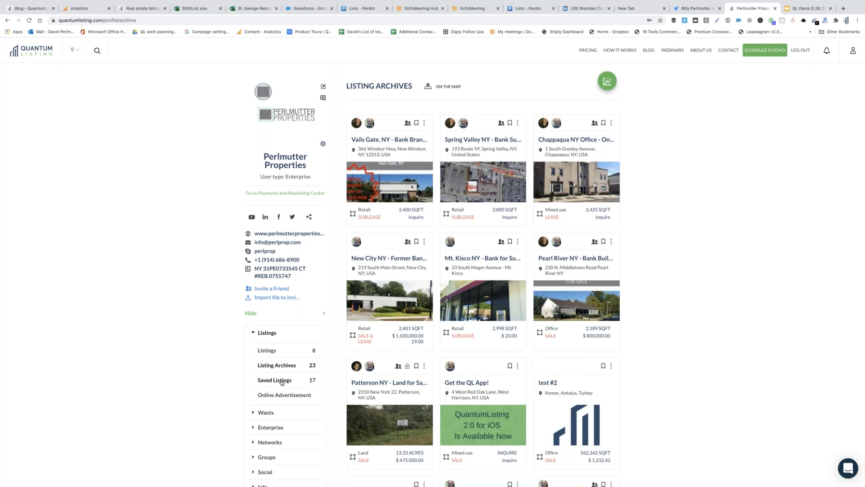
pyautogui.click(282, 381)
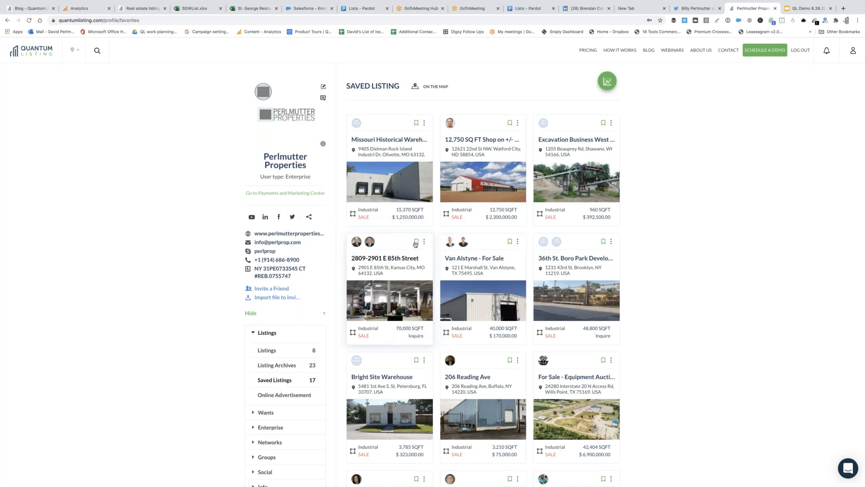
# Unsave the 2809-2901 E 85th Street listing and reload, leaving 16 saved listings
pyautogui.click(416, 243)
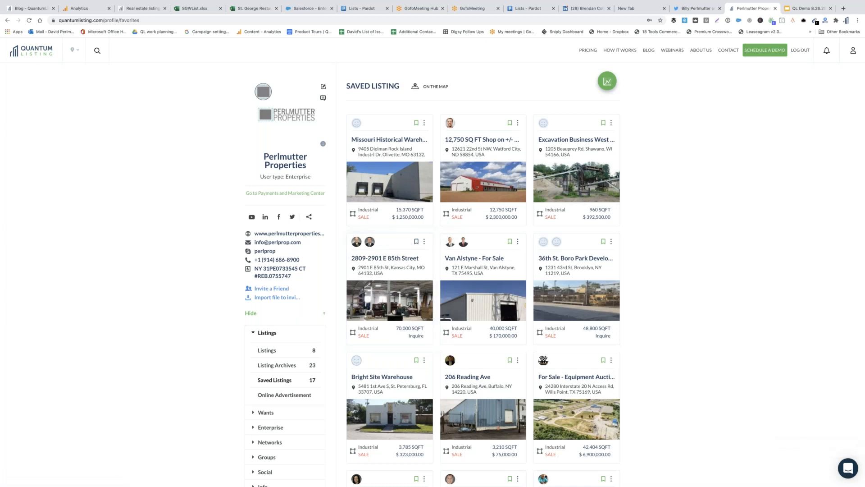
pyautogui.press('super+r')
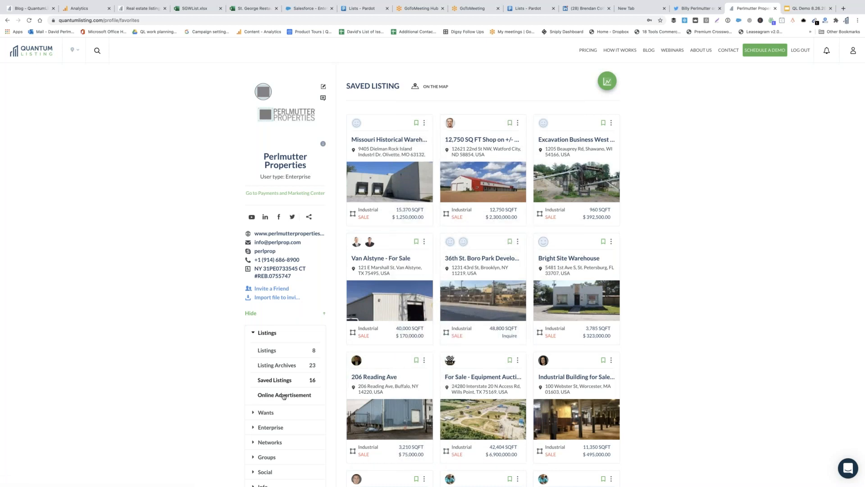
pyautogui.scroll(-1, 273, 361)
pyautogui.scroll(-3, 273, 361)
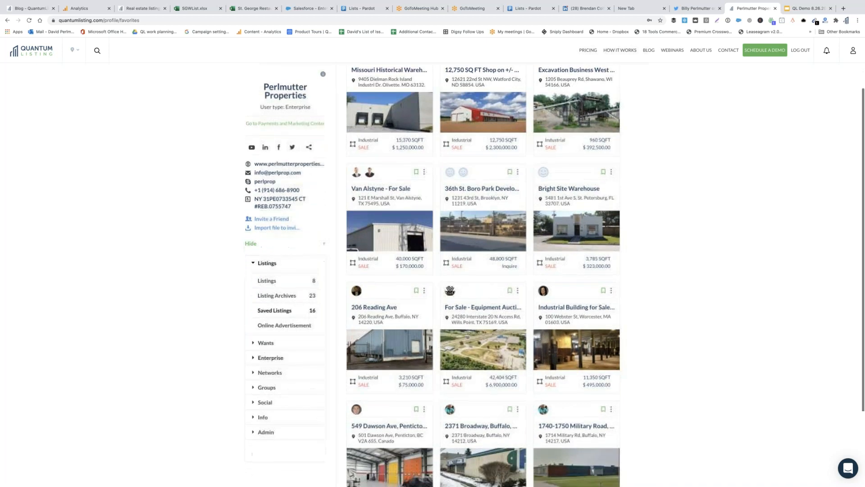
pyautogui.click(274, 327)
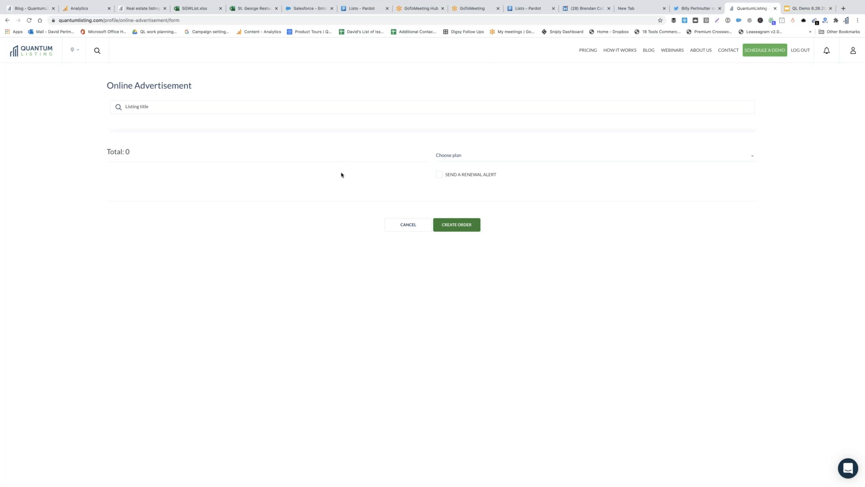
# Search listing titles for 'chappaqua' and pick Chappaqua NY Retail - 1 S. Greeley Avenue
pyautogui.click(272, 106)
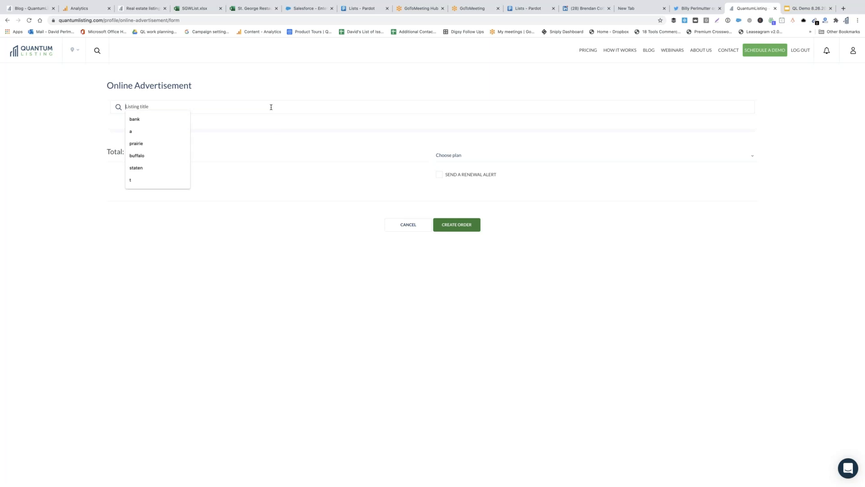
pyautogui.write('chappaqua')
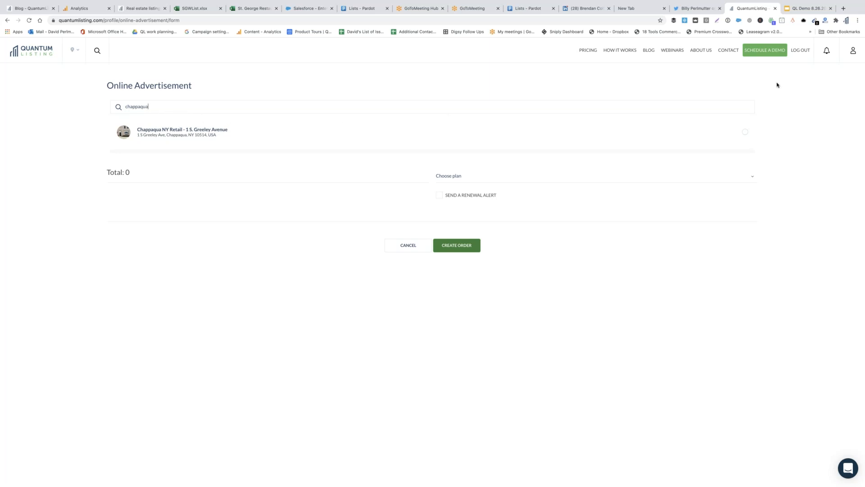
pyautogui.click(745, 134)
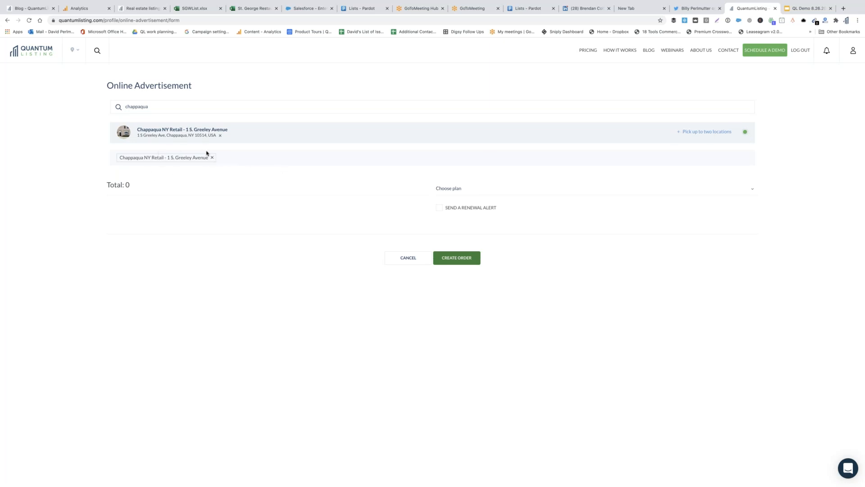
# Add Mt Kisco, NY as an ad location, drop the Chappaqua entry, and show the plan choices
pyautogui.click(699, 133)
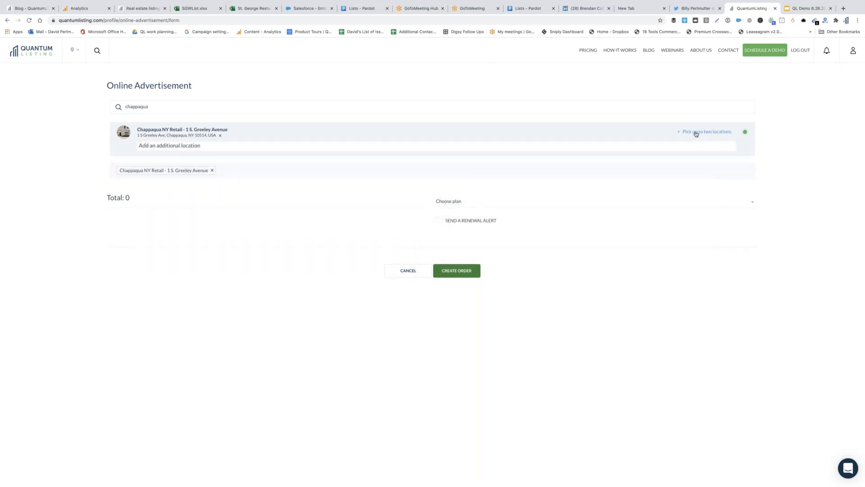
pyautogui.click(211, 171)
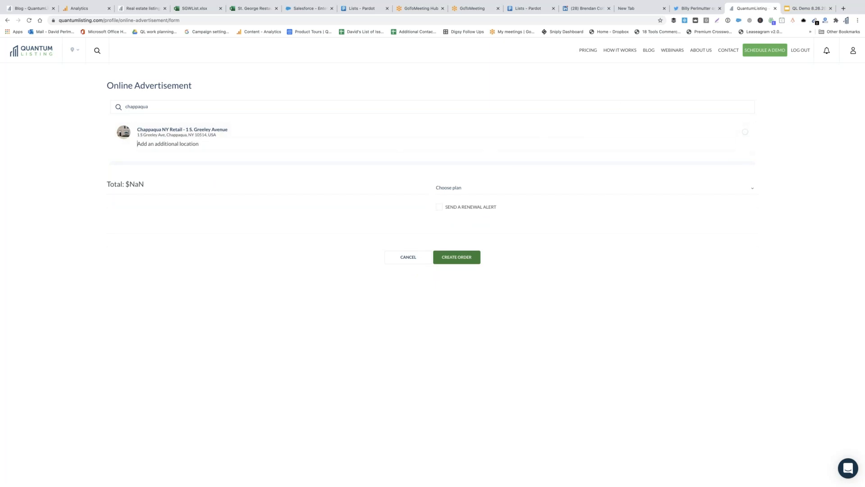
pyautogui.click(490, 144)
pyautogui.write('Mt. Ki')
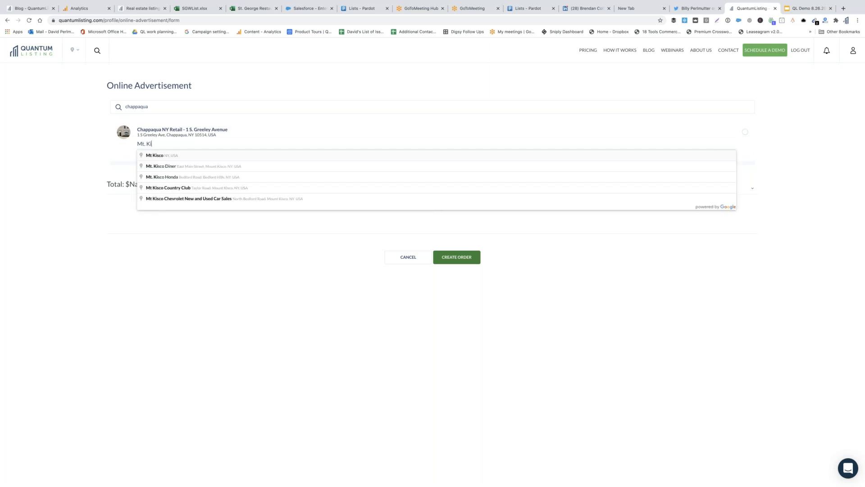
pyautogui.click(334, 158)
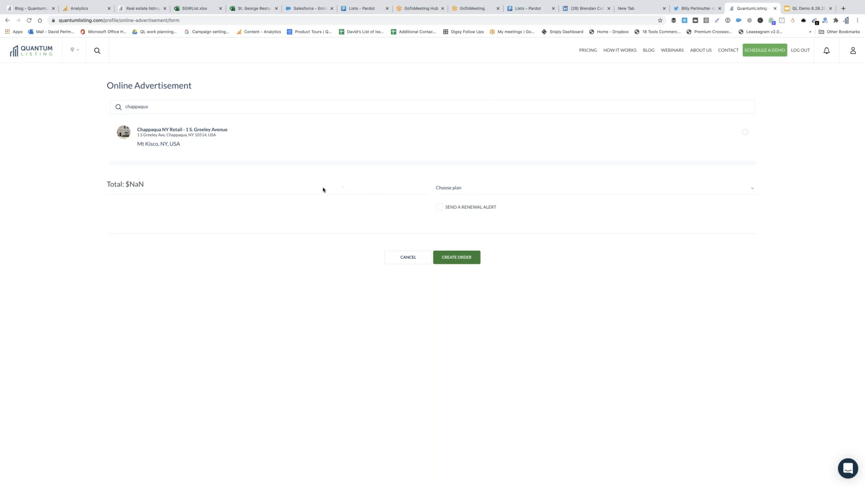
pyautogui.click(470, 189)
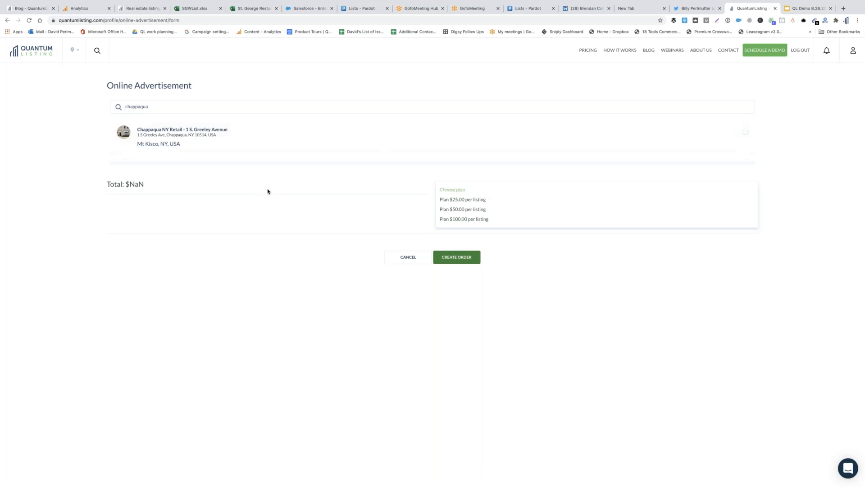
# Choose 'Plan $25.00 per listing' for the Chappaqua NY Retail advertisement order
pyautogui.click(468, 200)
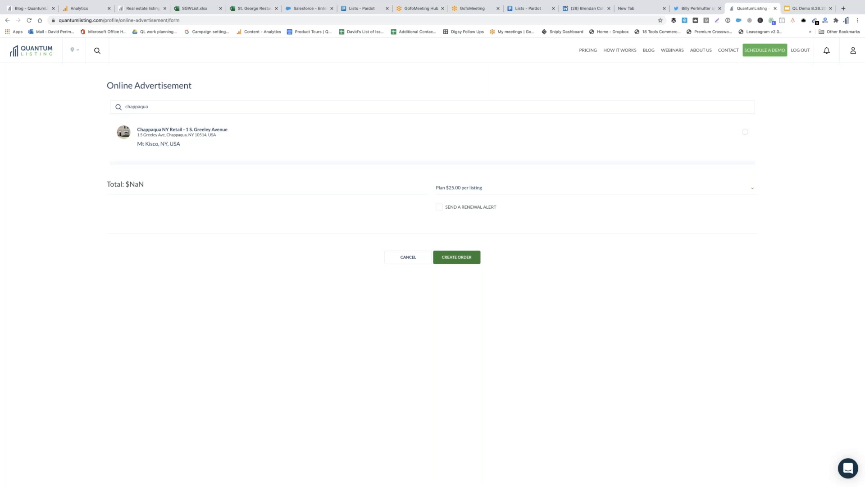
# Return to the enterprise profile page and scroll through its eight listing cards
pyautogui.click(853, 53)
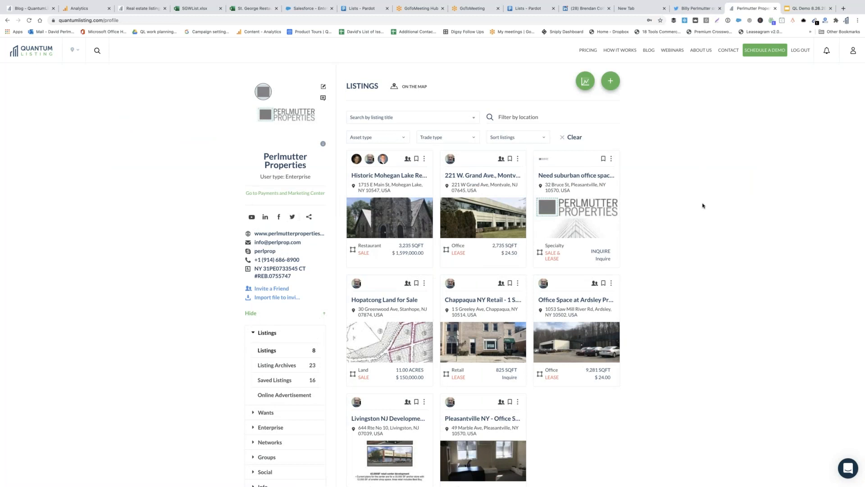
pyautogui.scroll(-1, 678, 250)
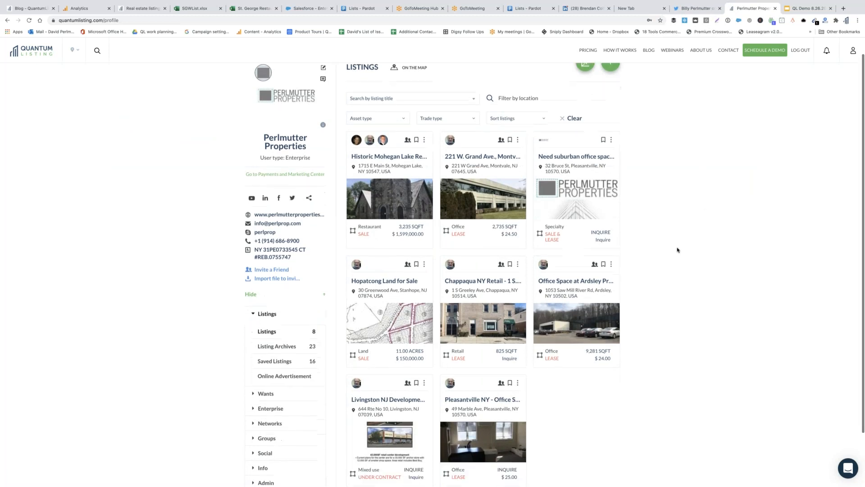
pyautogui.scroll(-2, 677, 250)
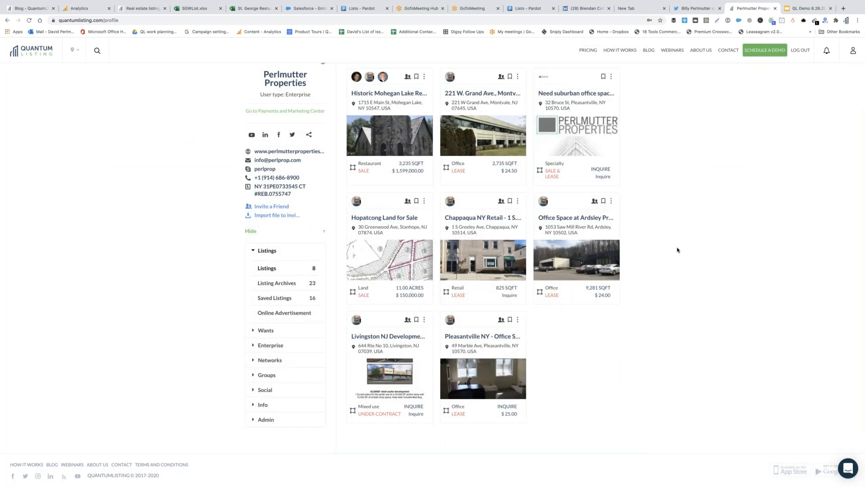
pyautogui.scroll(2, 677, 249)
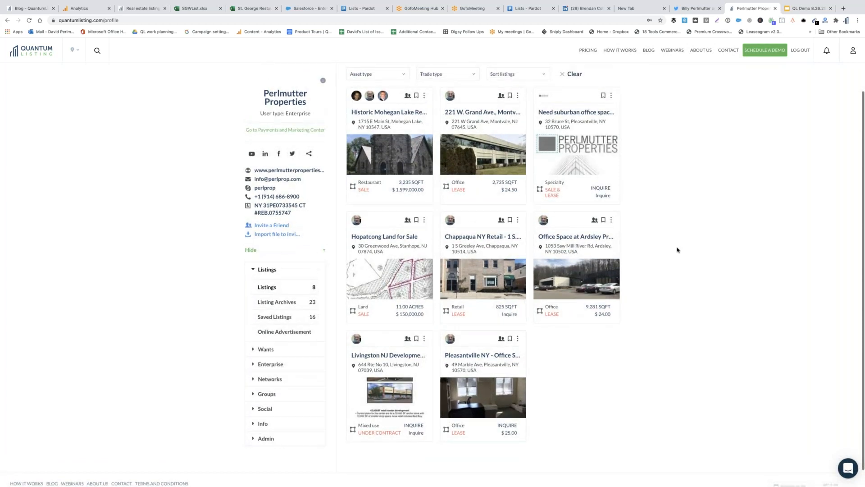
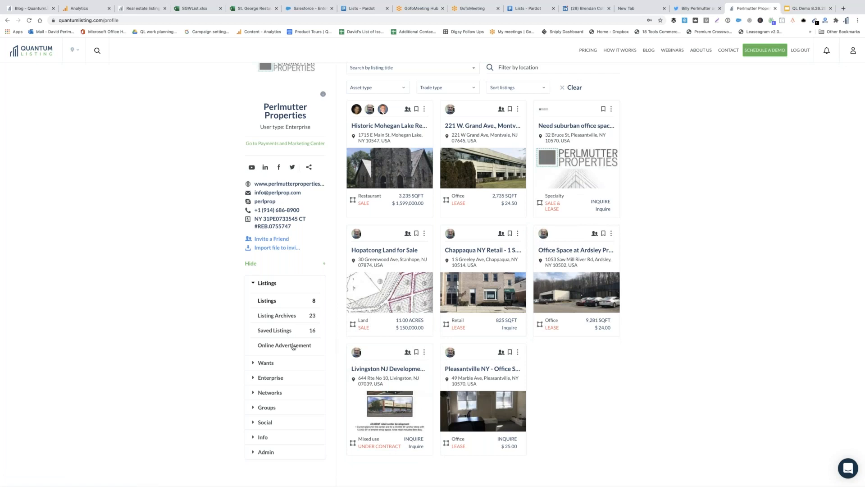
# Review the company's two wanted postings, then go to the site-wide listings search and its filters
pyautogui.click(282, 363)
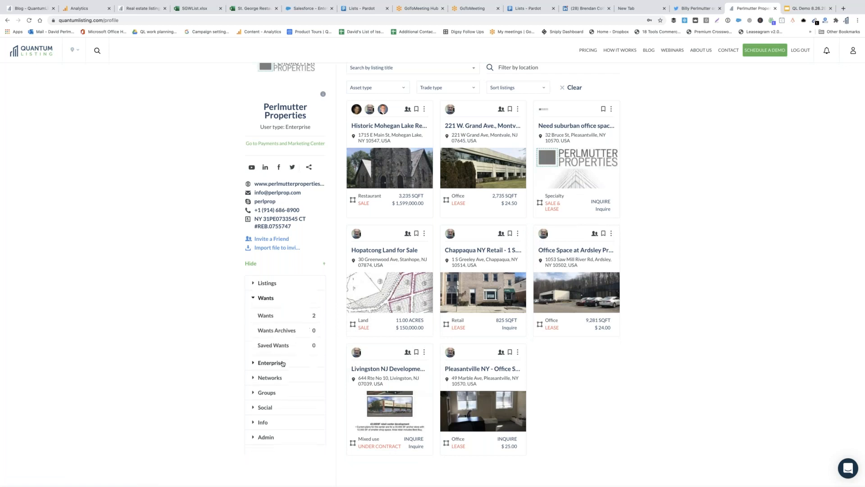
pyautogui.click(270, 317)
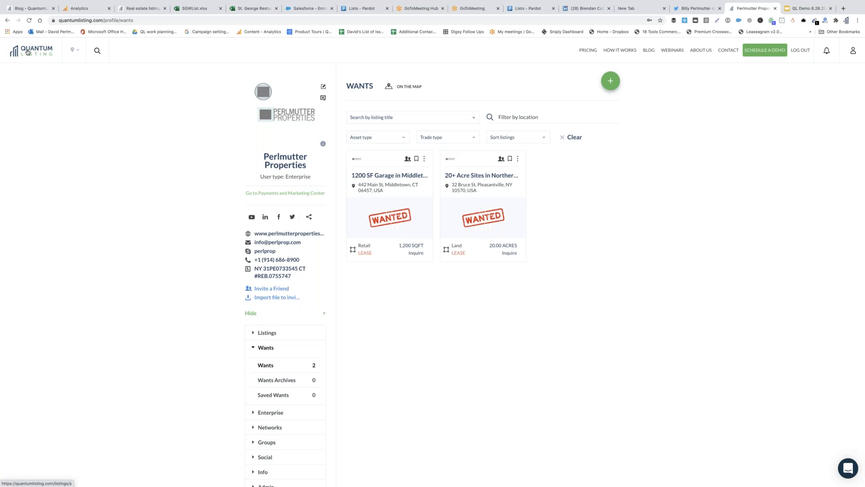
pyautogui.click(28, 52)
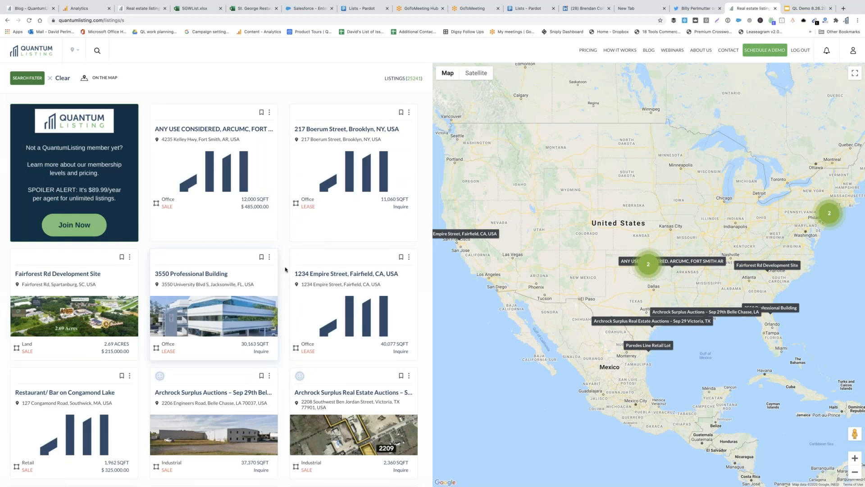
pyautogui.click(31, 79)
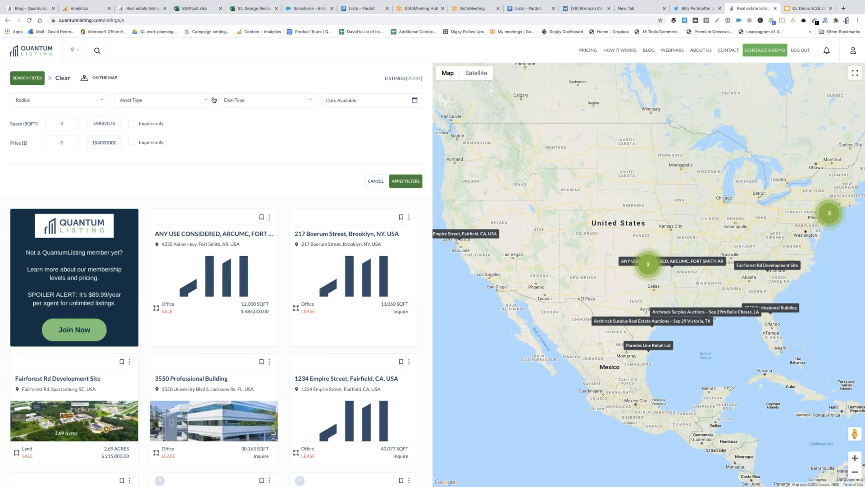
# Filter the listings search to the Wanted deal type, then return to the company profile
pyautogui.click(240, 102)
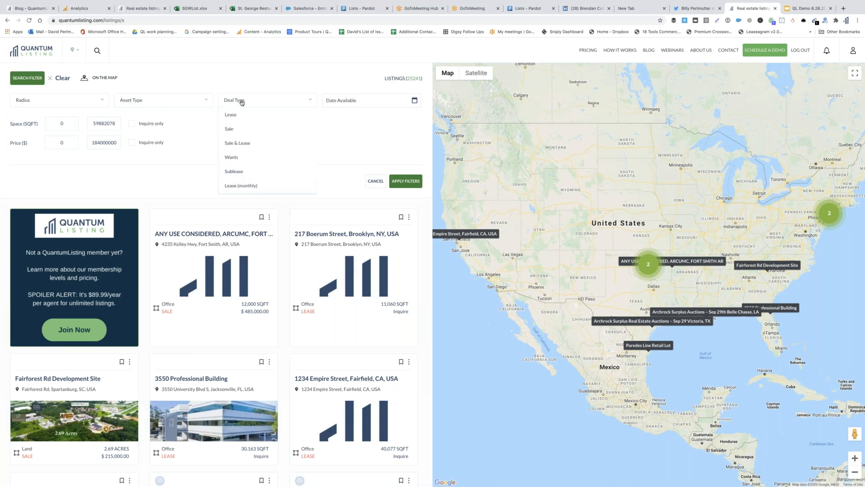
pyautogui.click(235, 158)
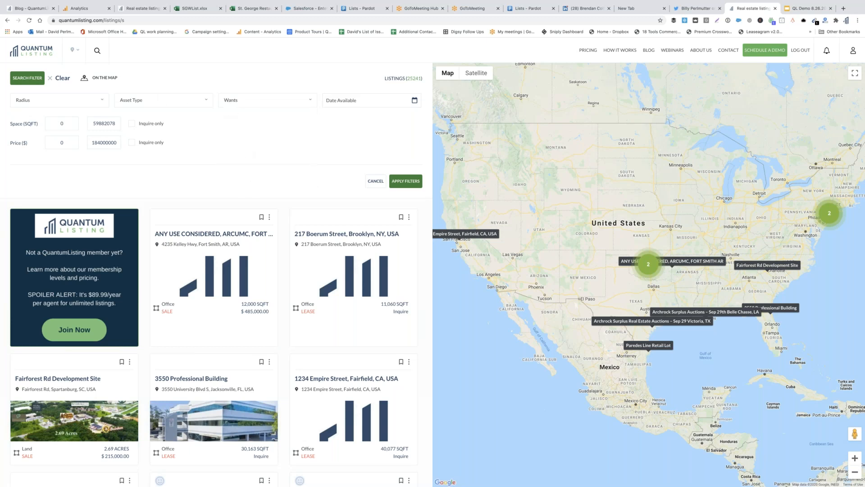
pyautogui.click(409, 182)
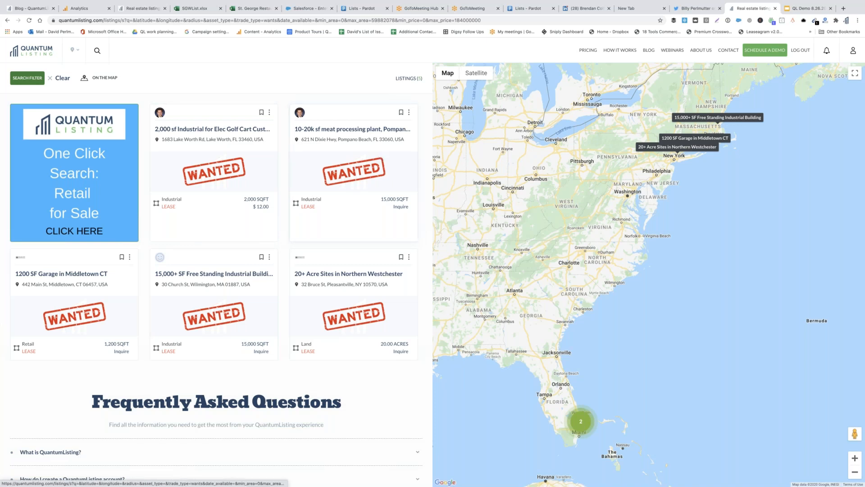
pyautogui.click(853, 51)
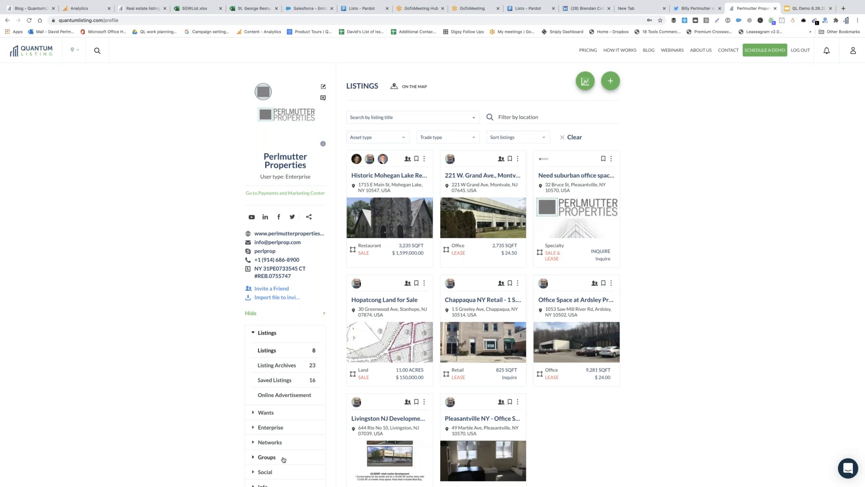
# Toggle the Wants section closed and expand Enterprise to show 0 managers and 8 agents
pyautogui.click(266, 412)
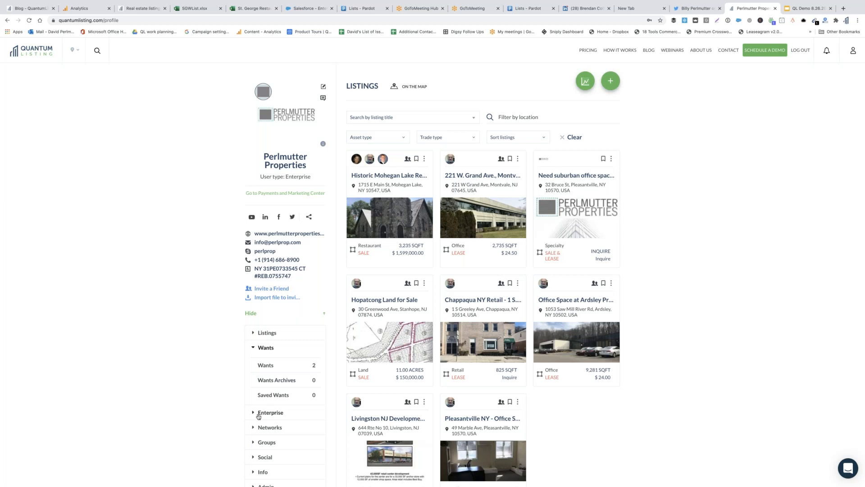
pyautogui.click(254, 350)
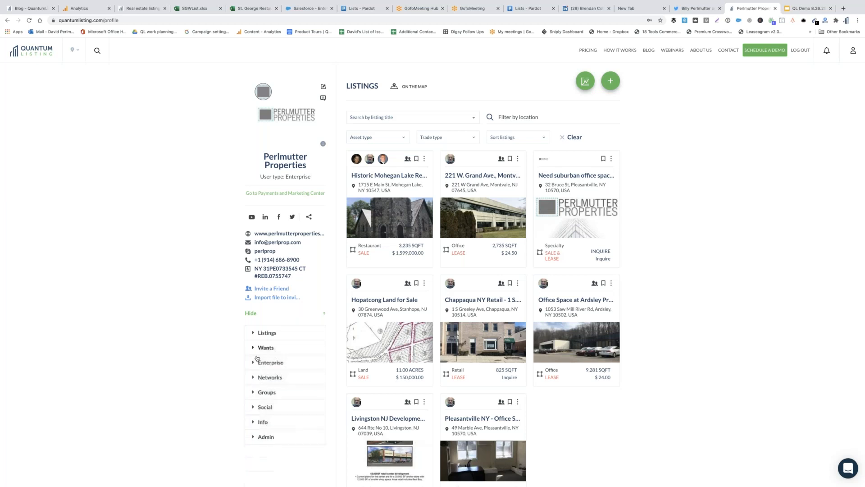
pyautogui.click(254, 363)
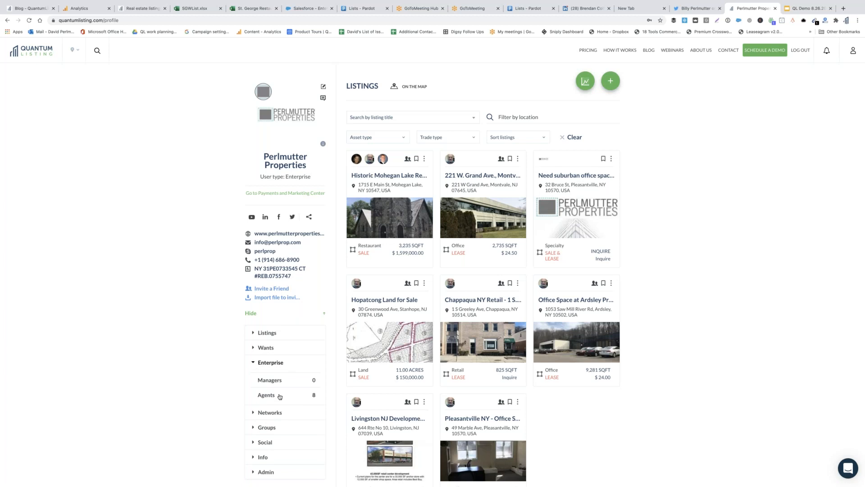
pyautogui.scroll(-1, 280, 396)
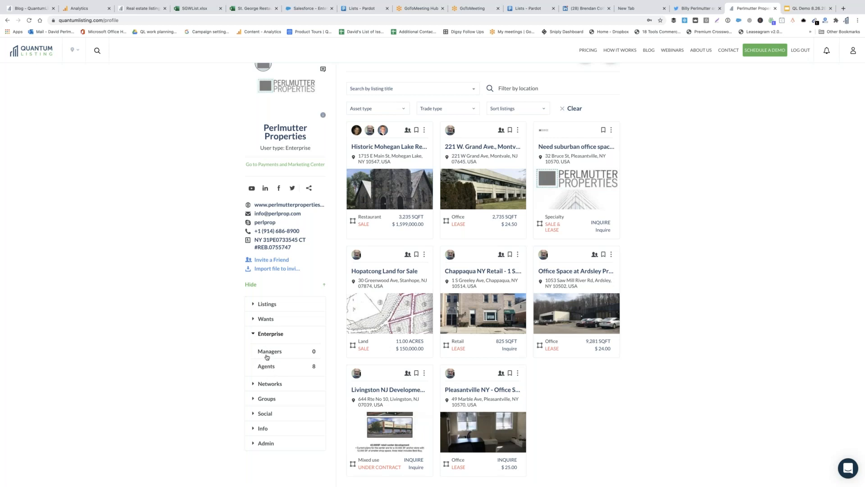
# Check the empty Managers page, then open the Agents page listing all 8 agents
pyautogui.click(272, 353)
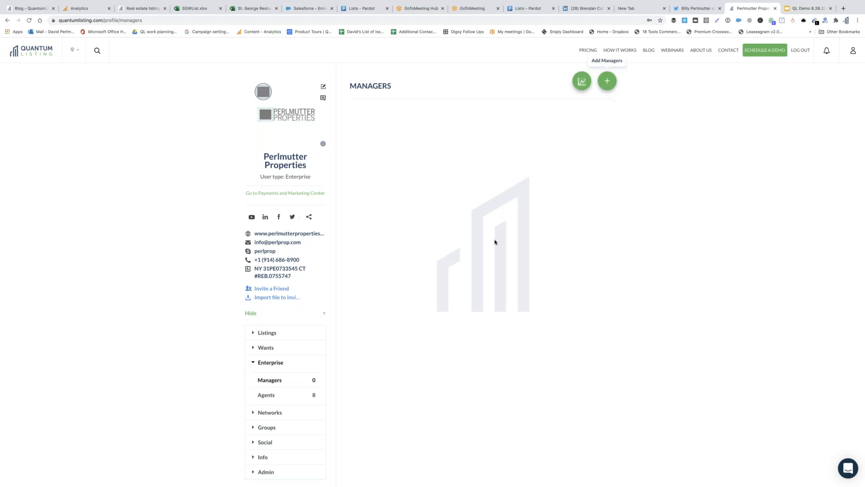
pyautogui.click(277, 394)
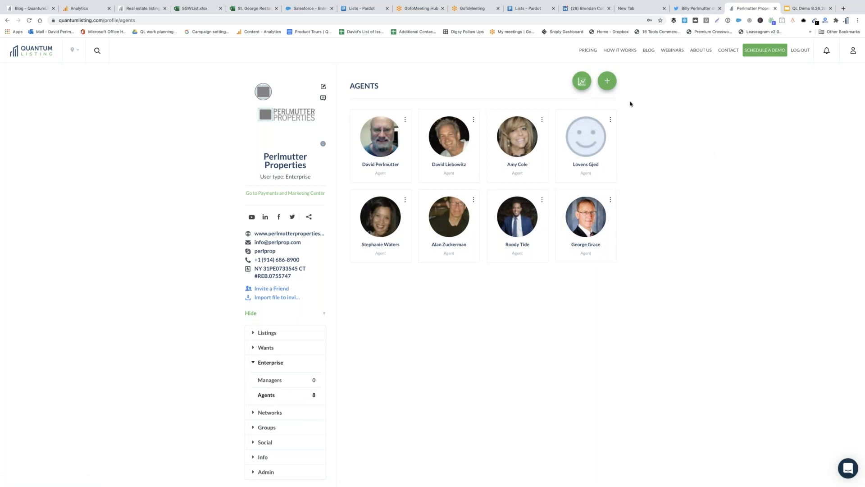
pyautogui.click(606, 82)
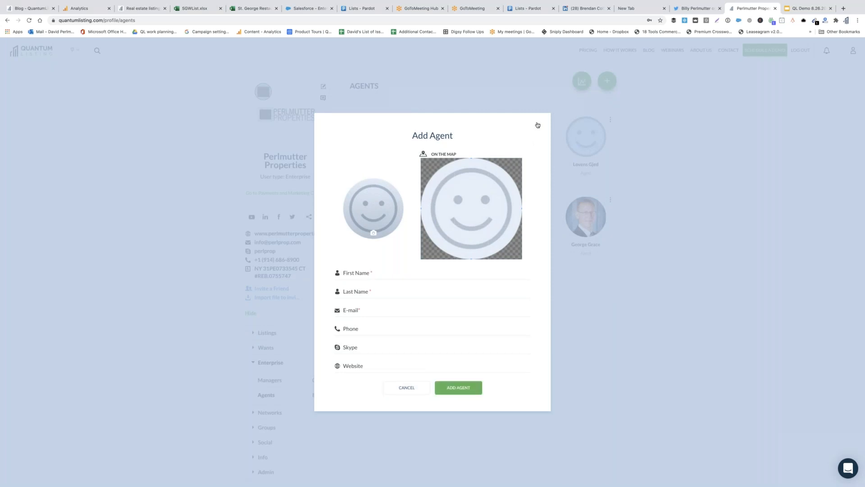
pyautogui.click(537, 124)
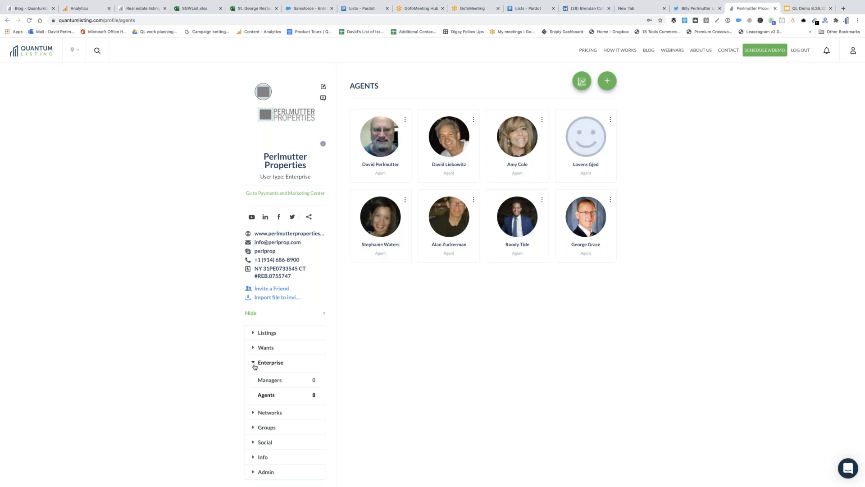
pyautogui.click(253, 363)
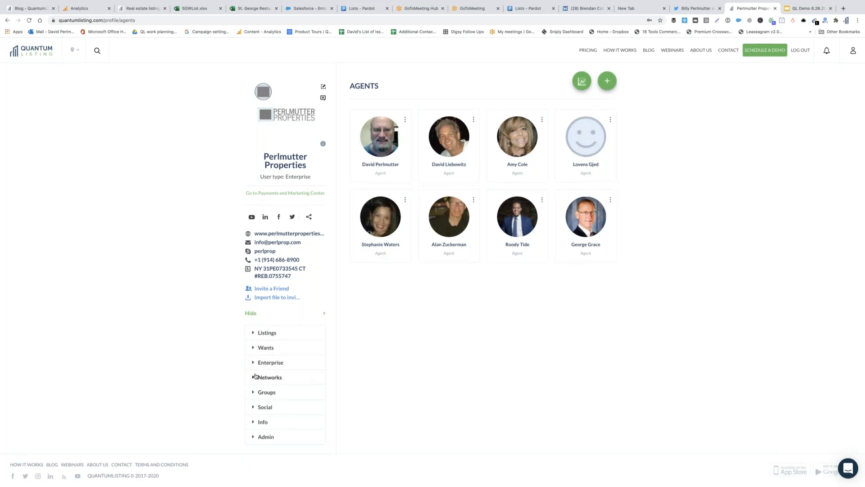
# Browse My Networks' six connected and joinable networks, then open the Connecticut Network profile
pyautogui.click(257, 376)
pyautogui.scroll(-2, 314, 408)
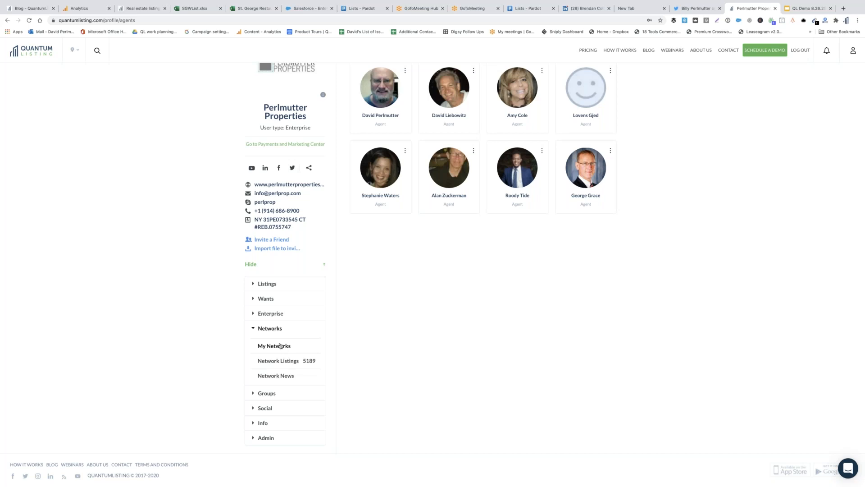
pyautogui.click(281, 346)
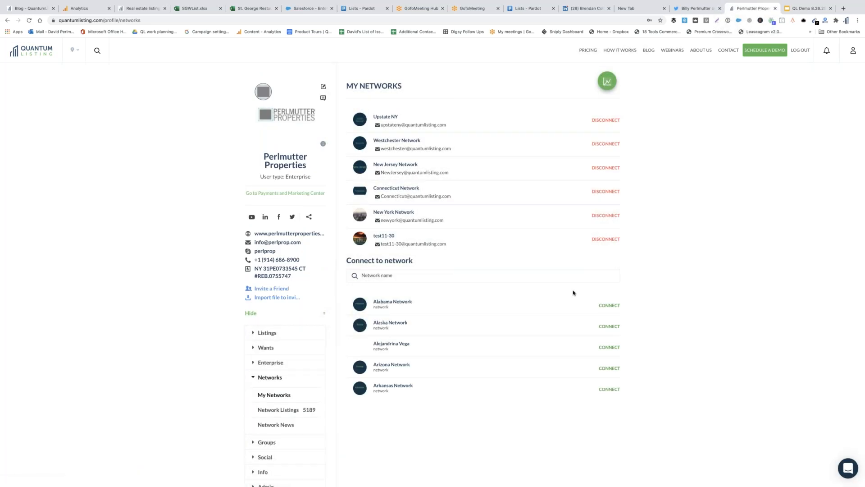
pyautogui.scroll(-1, 582, 336)
pyautogui.scroll(-5, 581, 336)
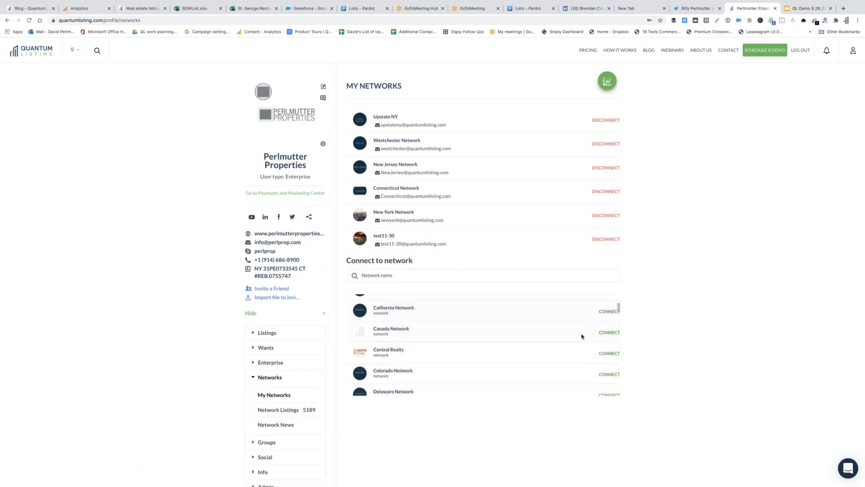
pyautogui.scroll(-2, 582, 336)
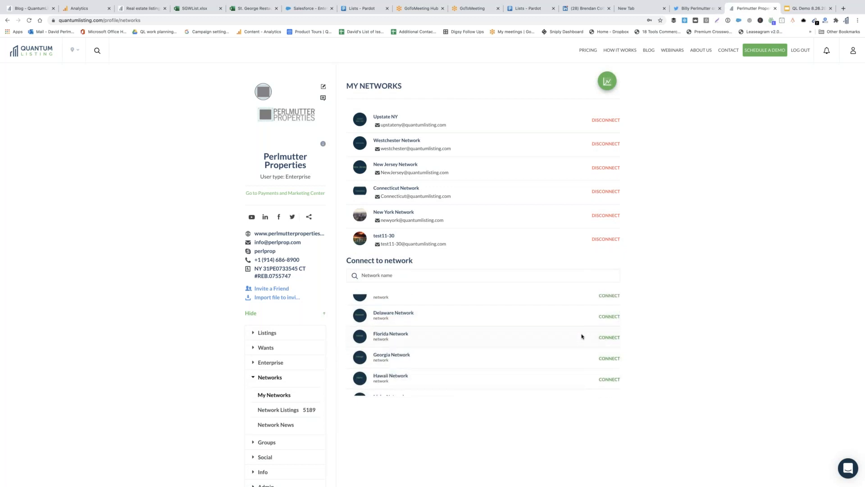
pyautogui.scroll(8, 581, 336)
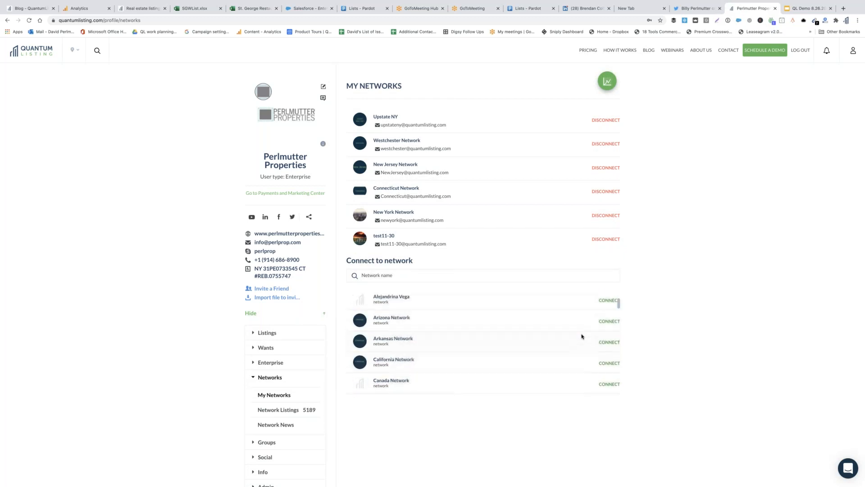
pyautogui.scroll(-4, 611, 378)
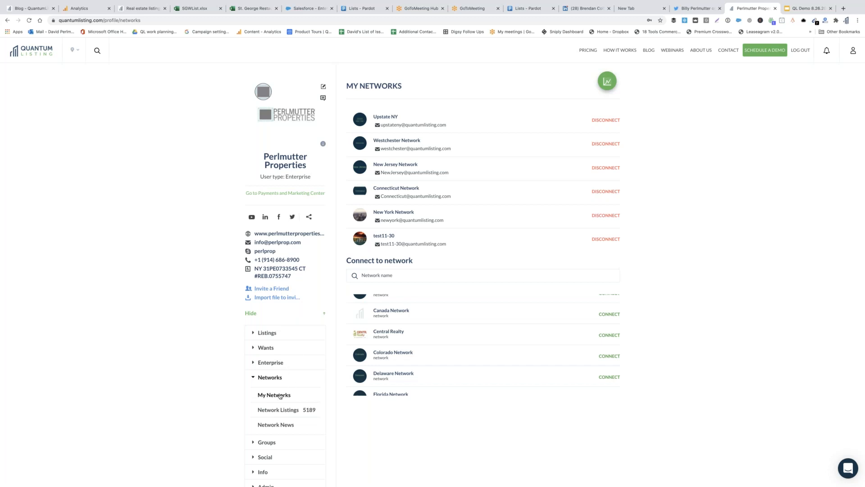
pyautogui.click(281, 396)
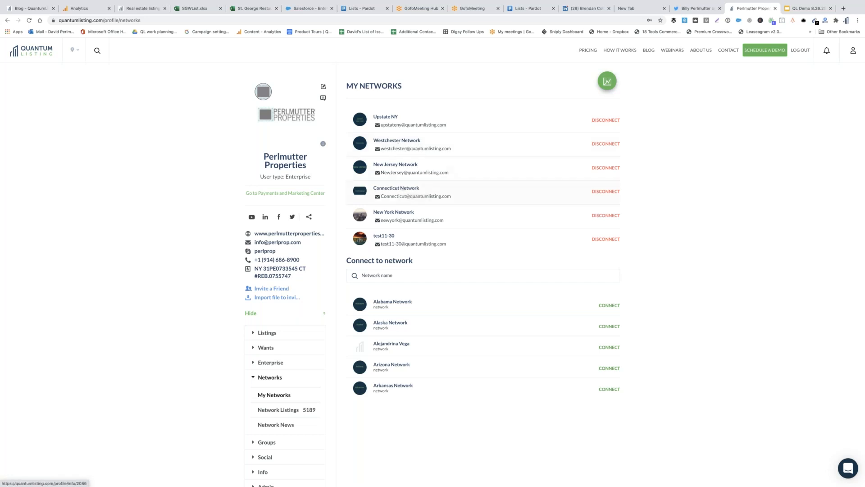
pyautogui.click(402, 187)
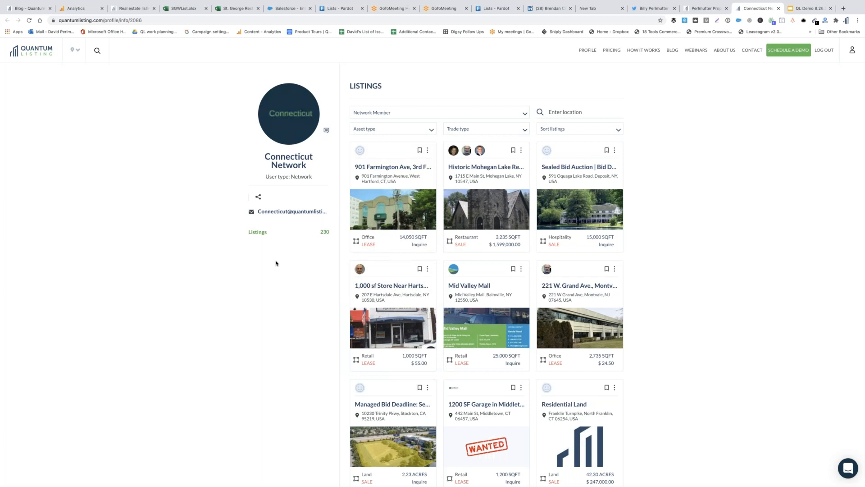
# Filter the Connecticut Network's 230 listings down to one member's 13 listings
pyautogui.scroll(-2, 276, 263)
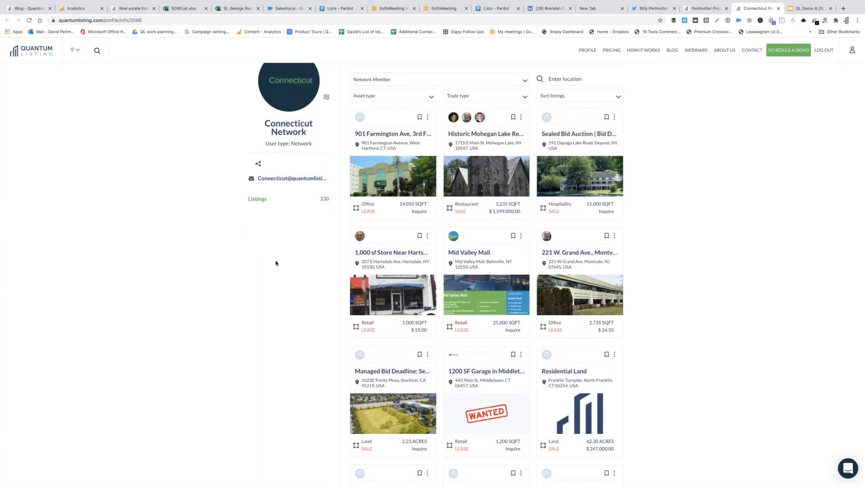
pyautogui.scroll(2, 276, 263)
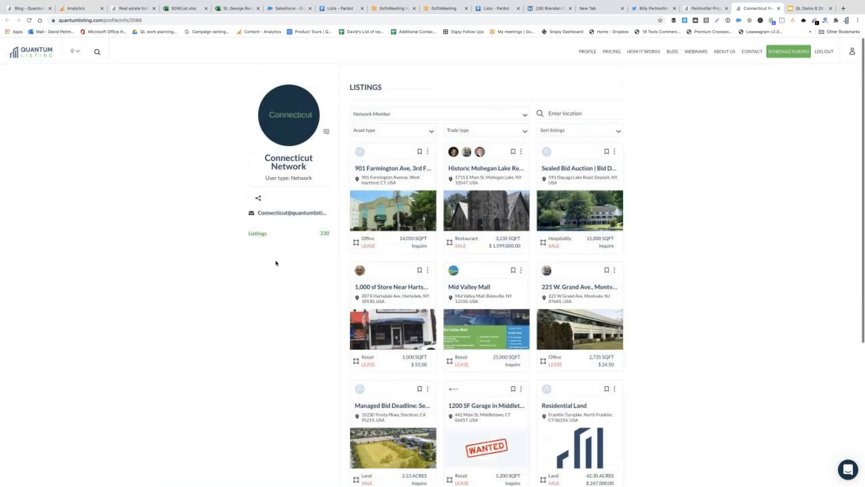
pyautogui.click(491, 116)
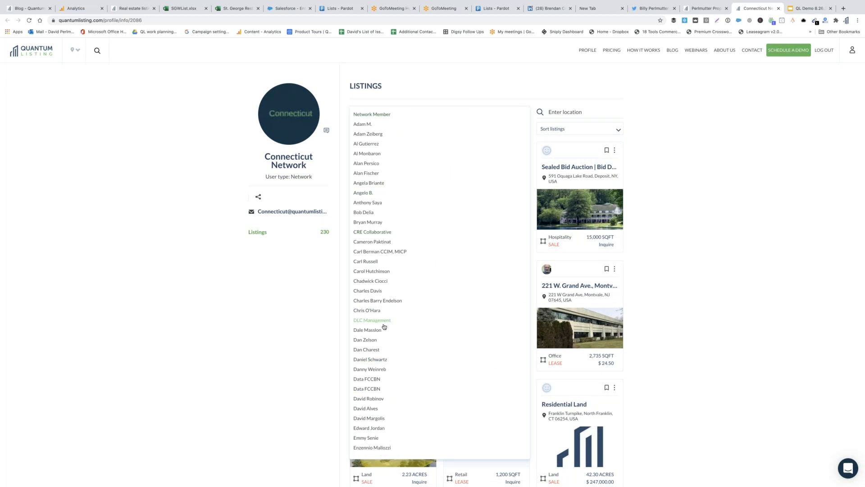
pyautogui.click(371, 340)
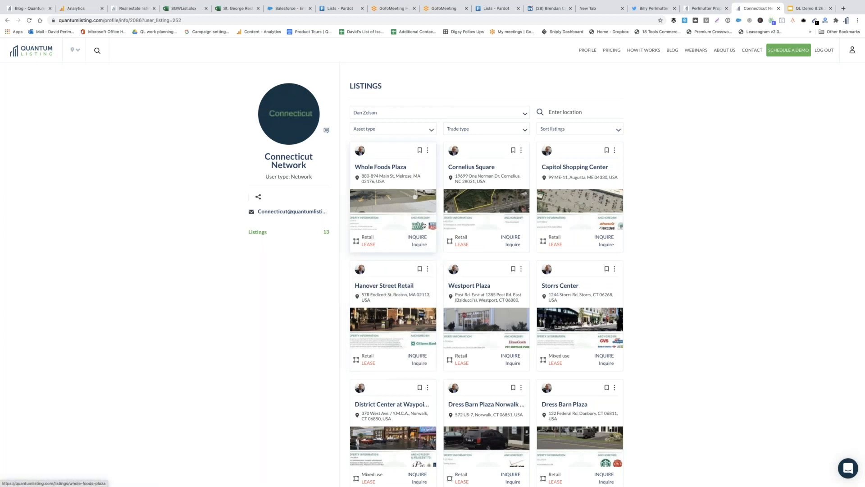
# Open the member's profile from a listing card and follow them, making their followers 1
pyautogui.click(361, 152)
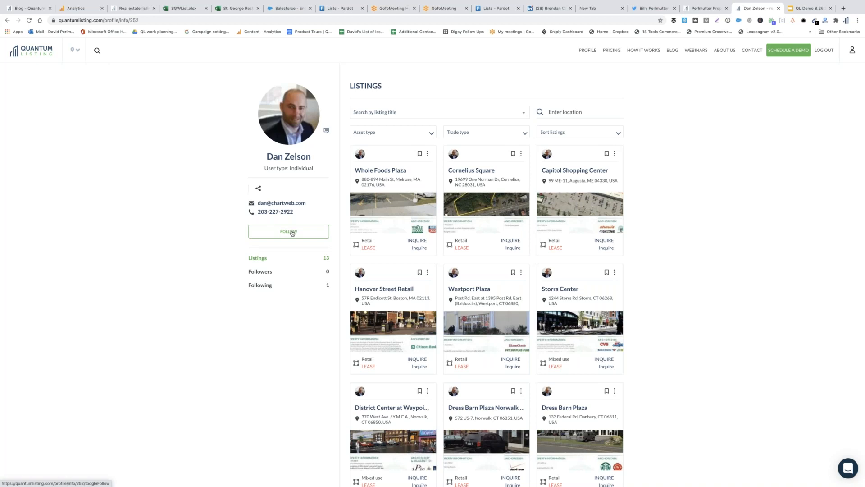
pyautogui.click(293, 232)
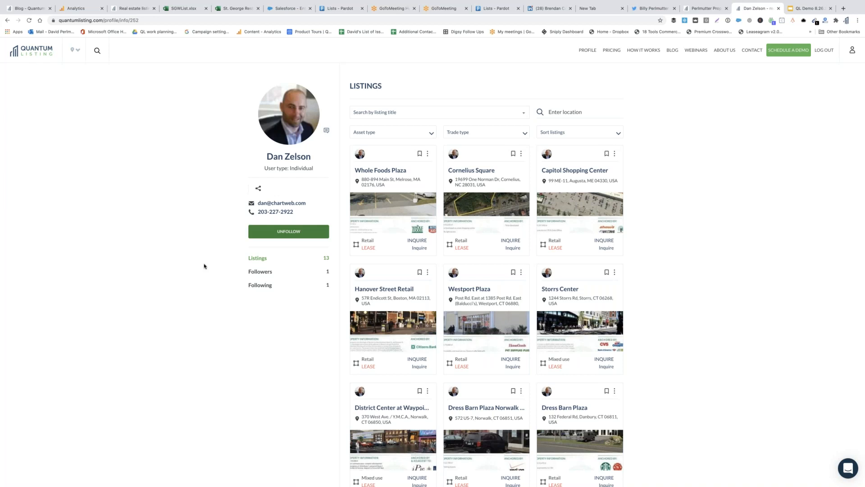
pyautogui.click(432, 113)
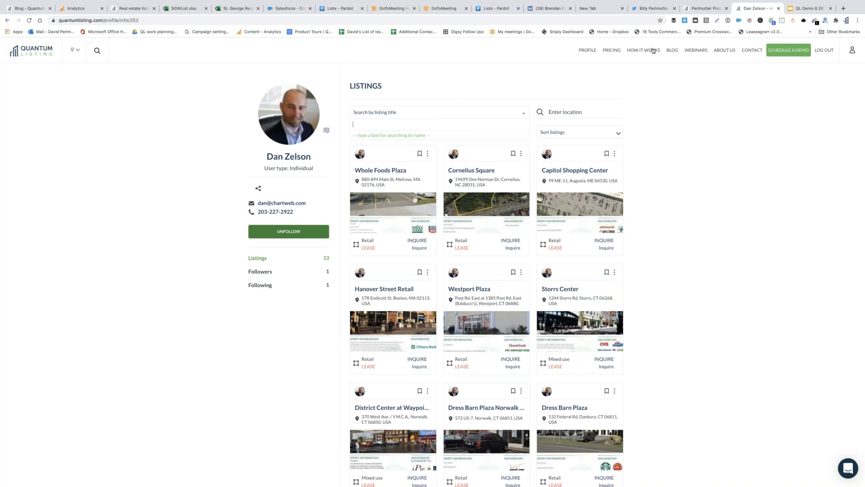
pyautogui.click(7, 21)
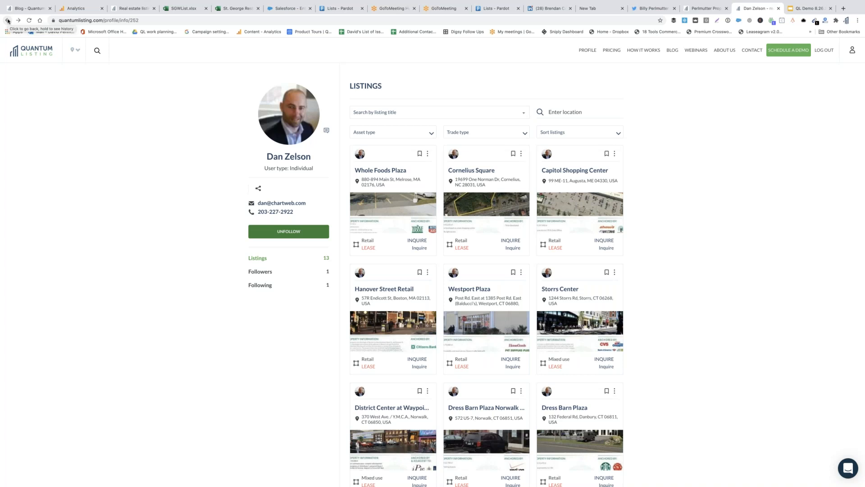
# Go back to the Connecticut Network and clear the member filter to show all 230 listings
pyautogui.click(8, 20)
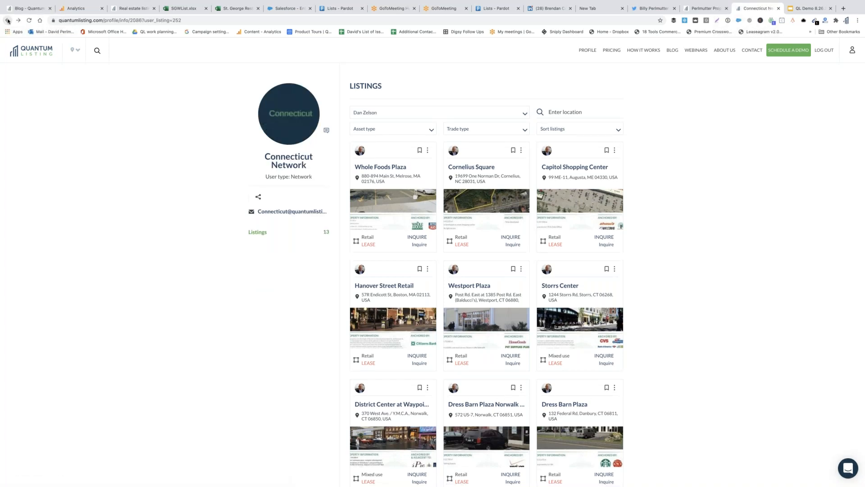
pyautogui.rightClick(8, 21)
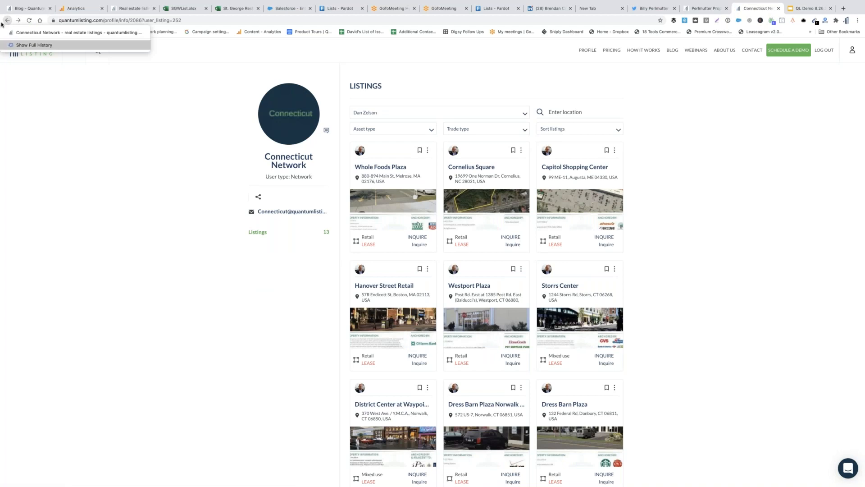
pyautogui.click(440, 114)
pyautogui.click(524, 115)
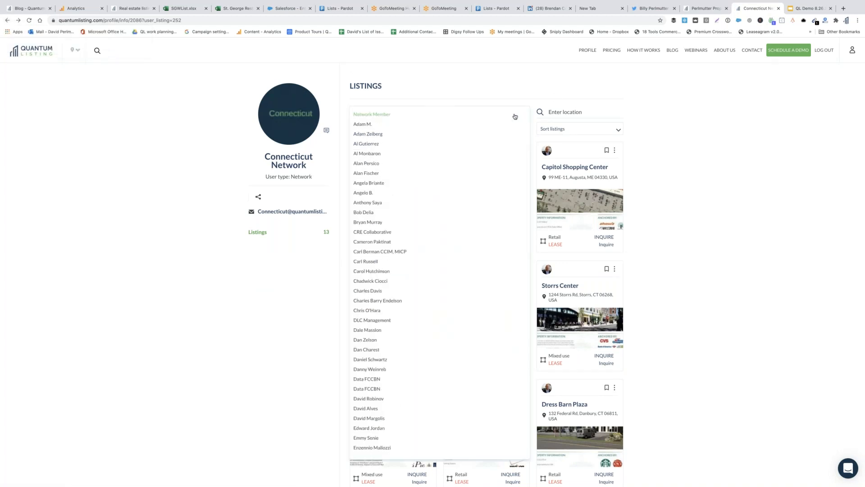
pyautogui.click(481, 117)
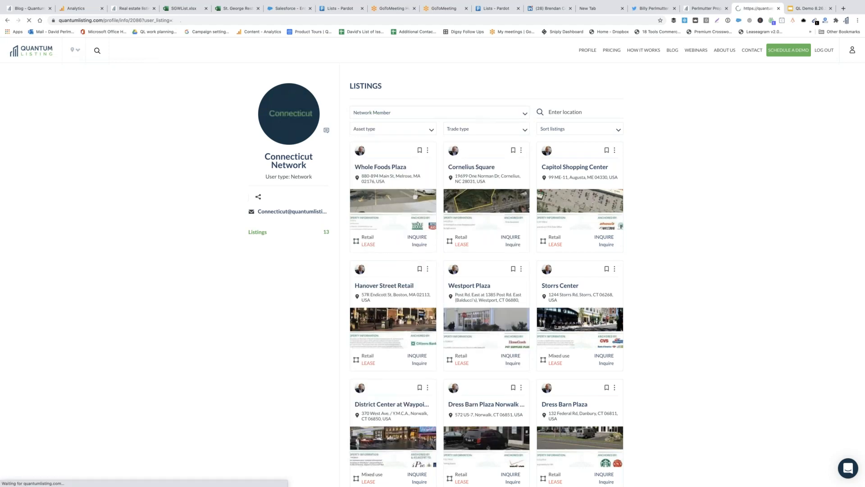
pyautogui.click(513, 111)
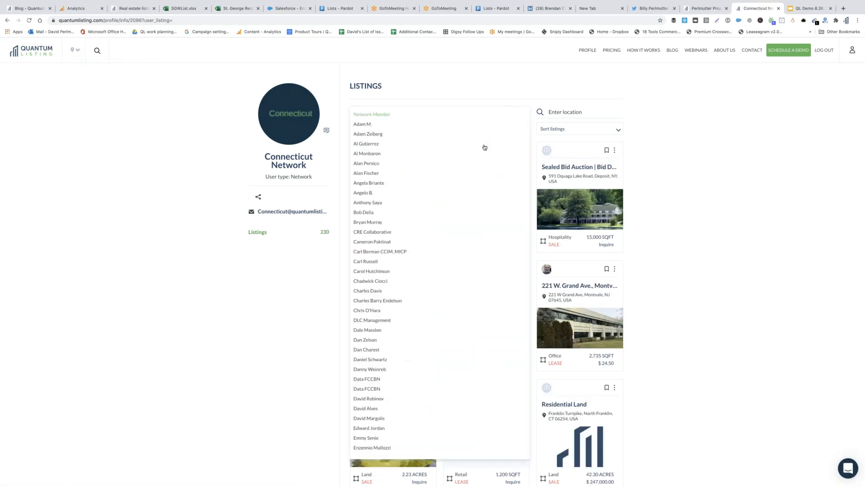
pyautogui.scroll(-2, 445, 288)
pyautogui.scroll(-20, 445, 287)
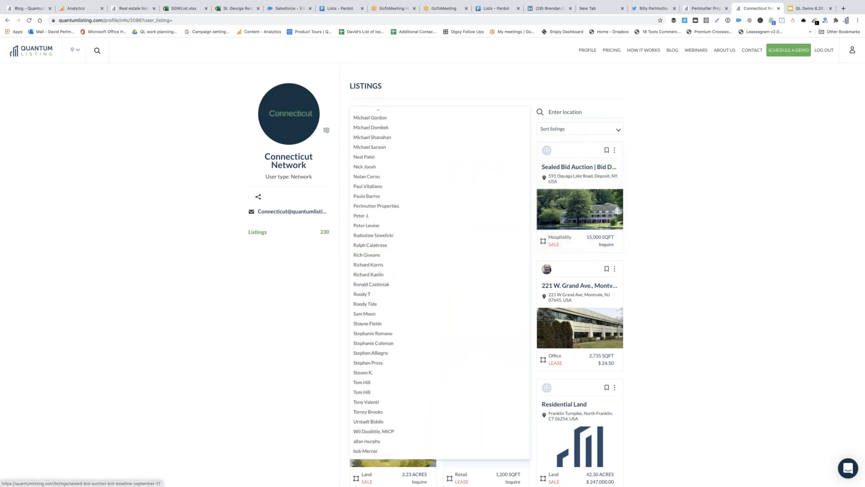
pyautogui.click(576, 111)
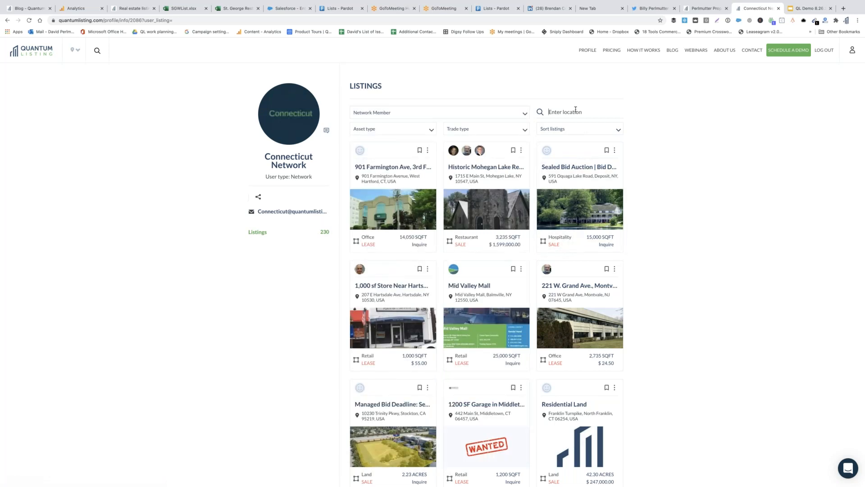
# Filter network listings to Greenwich, CT and open the agent profile behind 544 Old Post Road
pyautogui.write('Green')
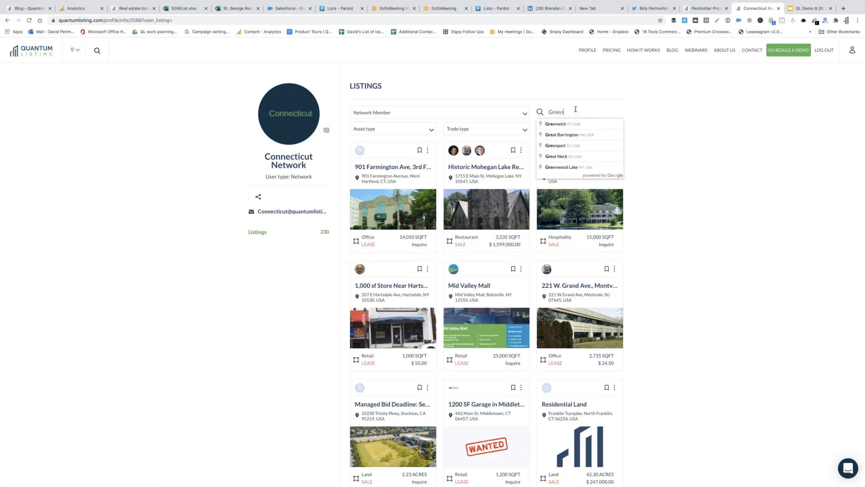
pyautogui.write('wich')
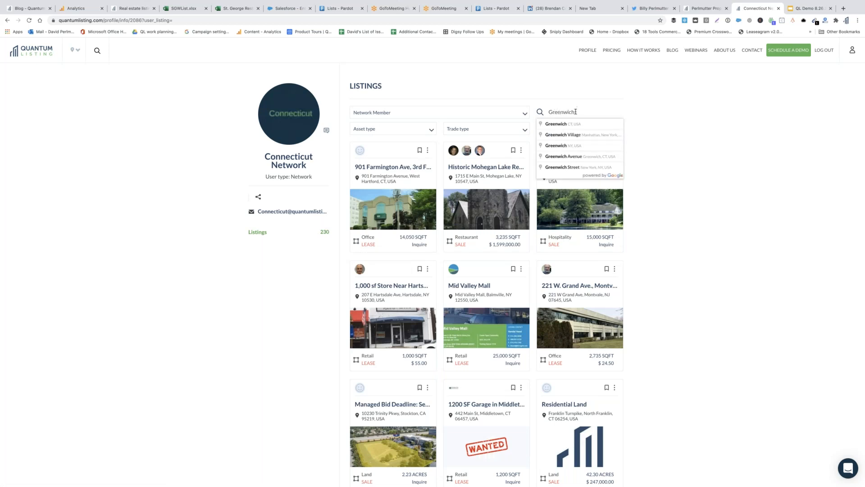
pyautogui.click(575, 126)
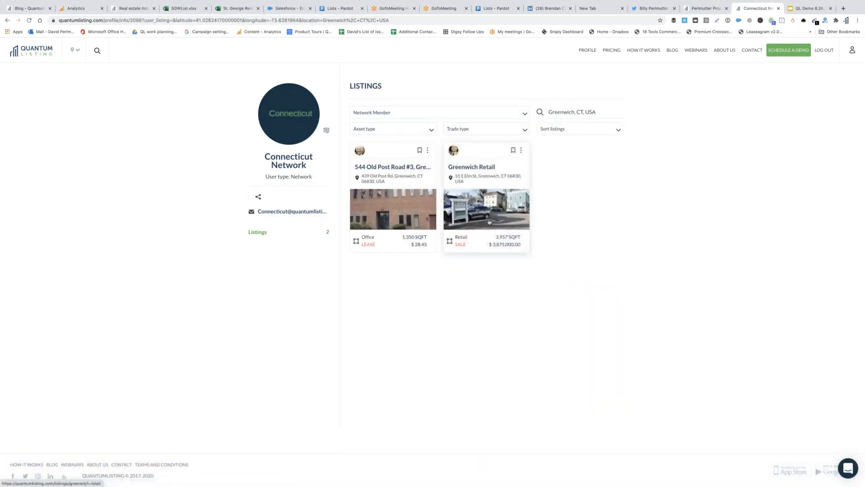
pyautogui.moveTo(453, 151)
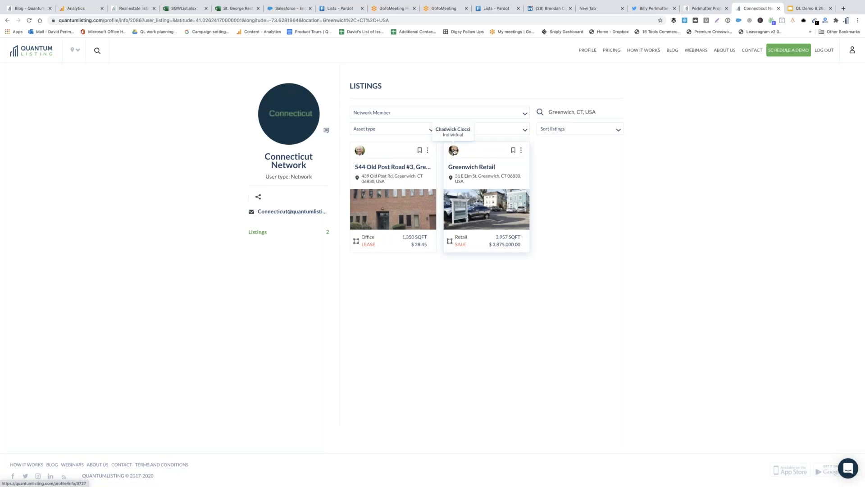
pyautogui.click(452, 152)
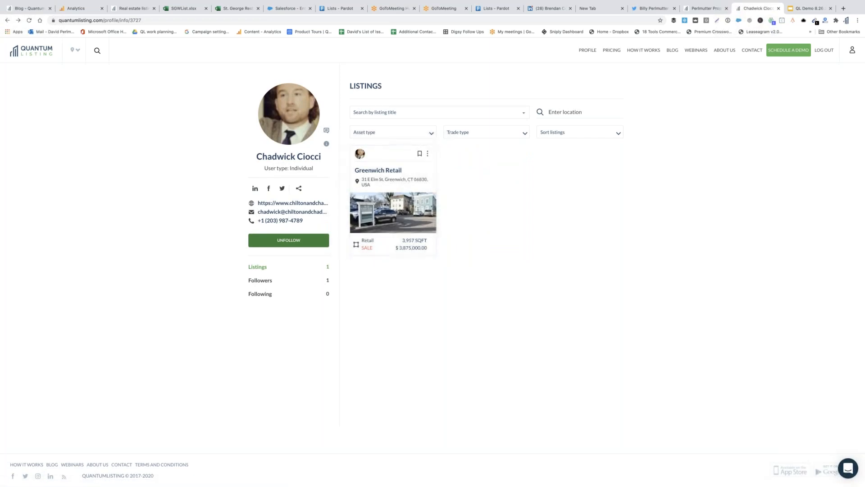
pyautogui.click(7, 22)
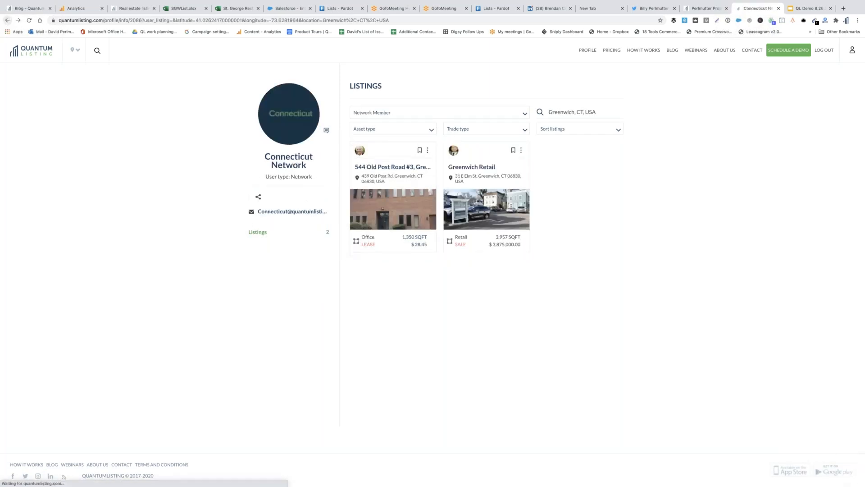
pyautogui.click(360, 150)
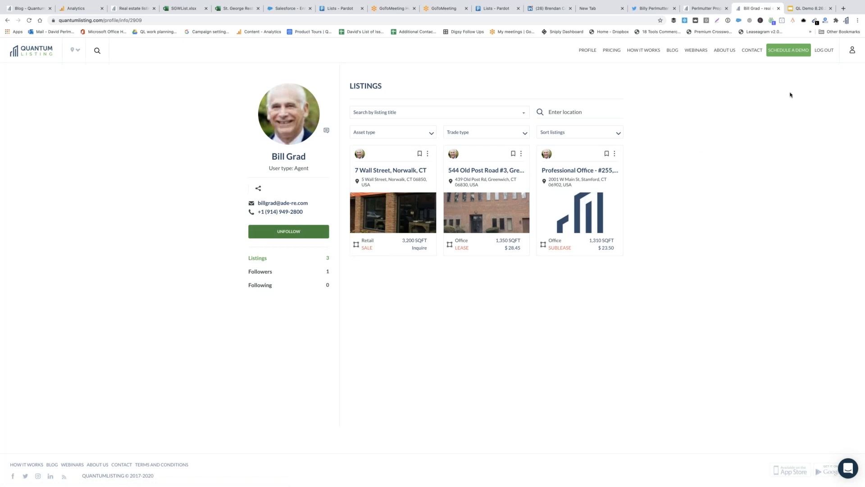
pyautogui.click(852, 51)
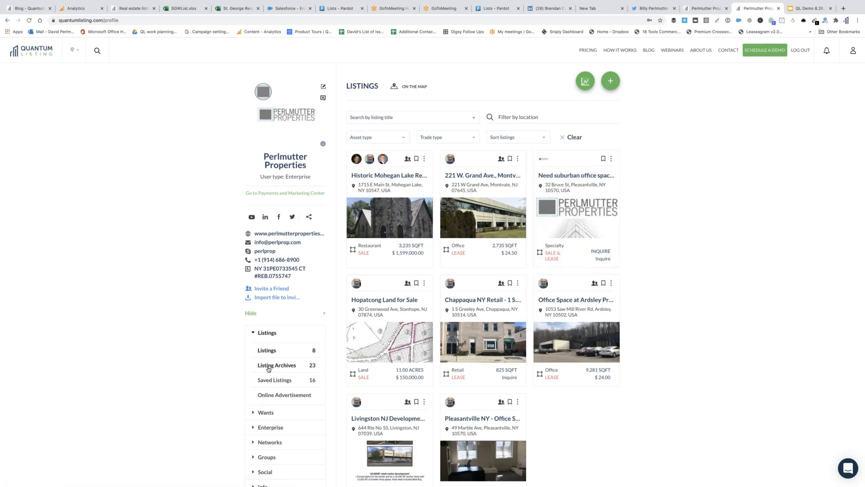
# Search the company's 62 followed accounts by the user's name and start a chat with them
pyautogui.scroll(-1, 268, 370)
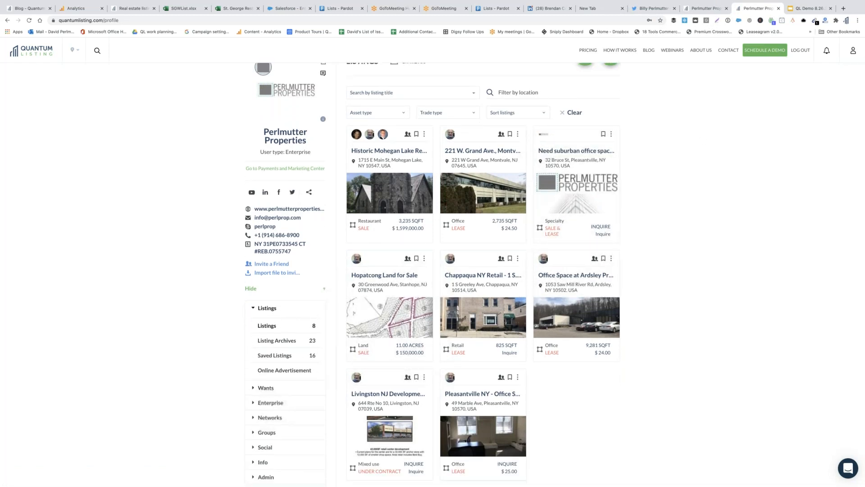
pyautogui.scroll(-2, 305, 408)
pyautogui.click(264, 389)
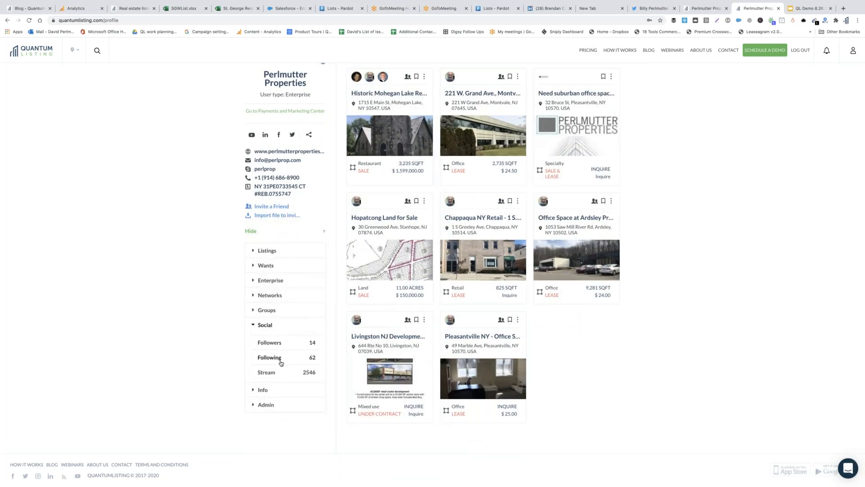
pyautogui.click(275, 358)
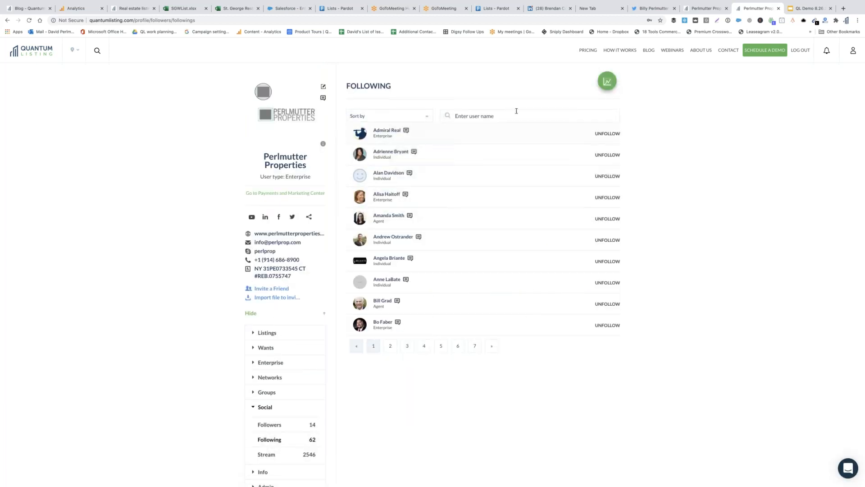
pyautogui.click(517, 113)
pyautogui.write('Dan')
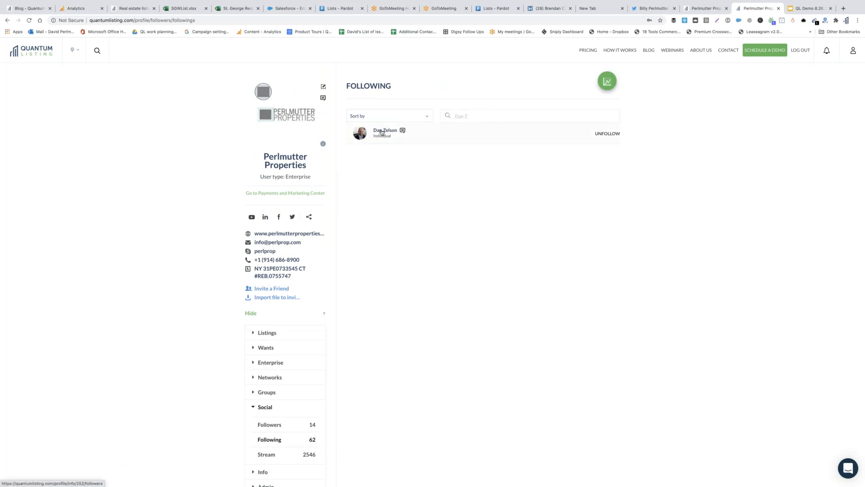
pyautogui.write(' Z')
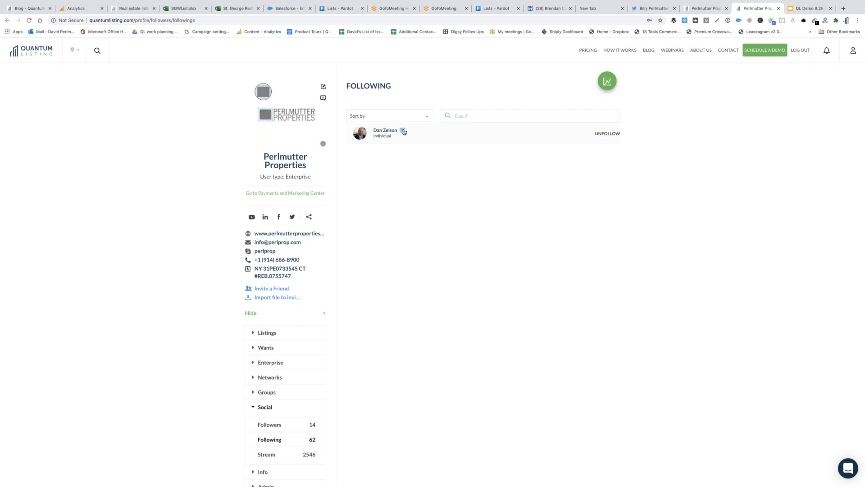
pyautogui.click(404, 132)
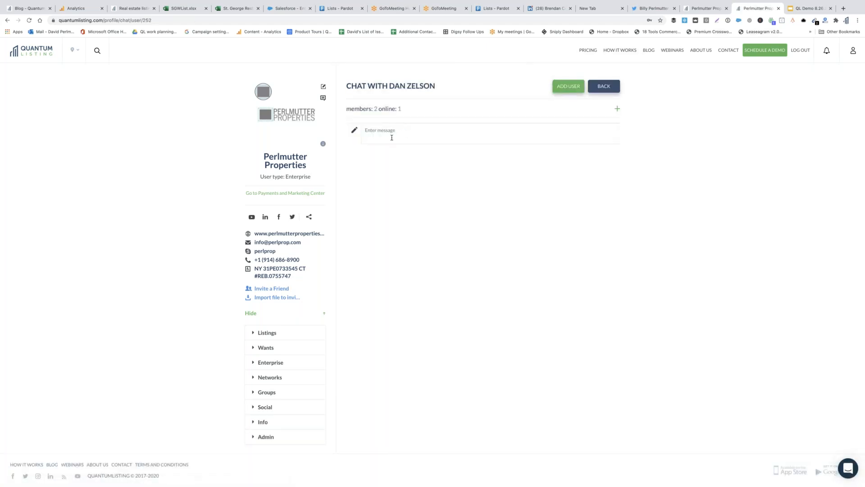
# Type and delete a draft greeting, then expand Social to show 14 followers and 62 following
pyautogui.write('Hi Dan')
pyautogui.press('BackSpace')
pyautogui.press('BackSpace')
pyautogui.press('BackSpace')
pyautogui.press('BackSpace')
pyautogui.press('BackSpace')
pyautogui.click(279, 408)
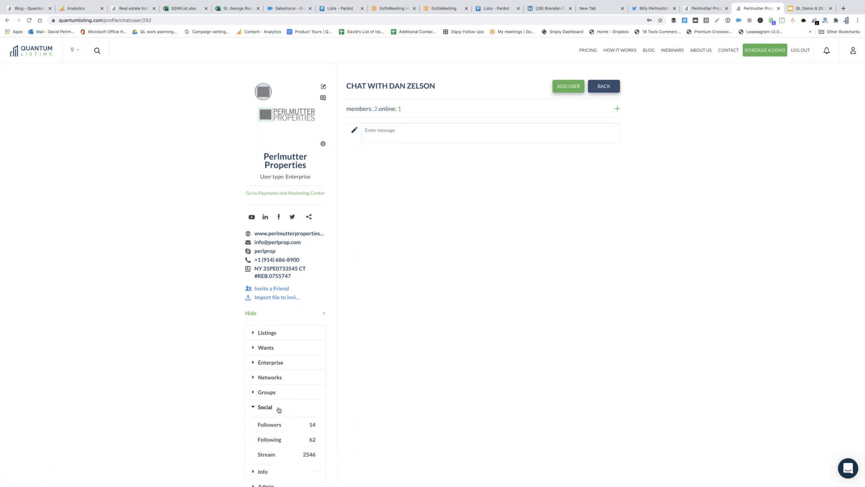
# Browse the profile's followers list and its listing stream
pyautogui.scroll(-1, 277, 415)
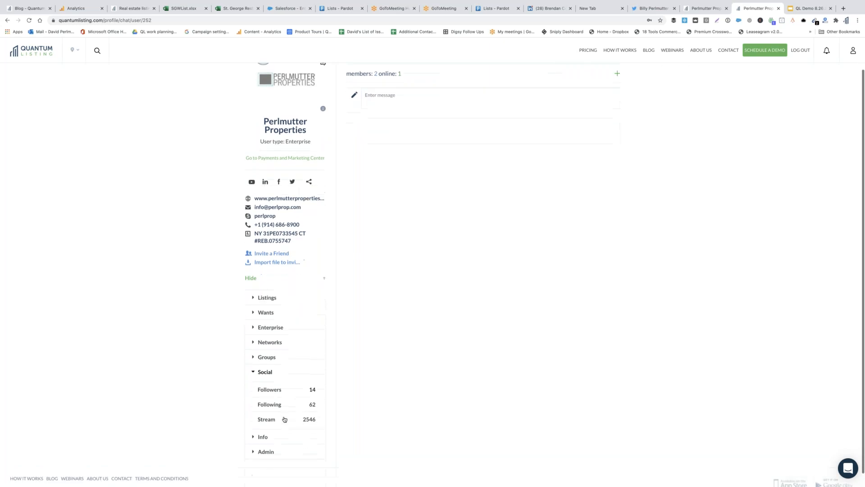
pyautogui.click(270, 381)
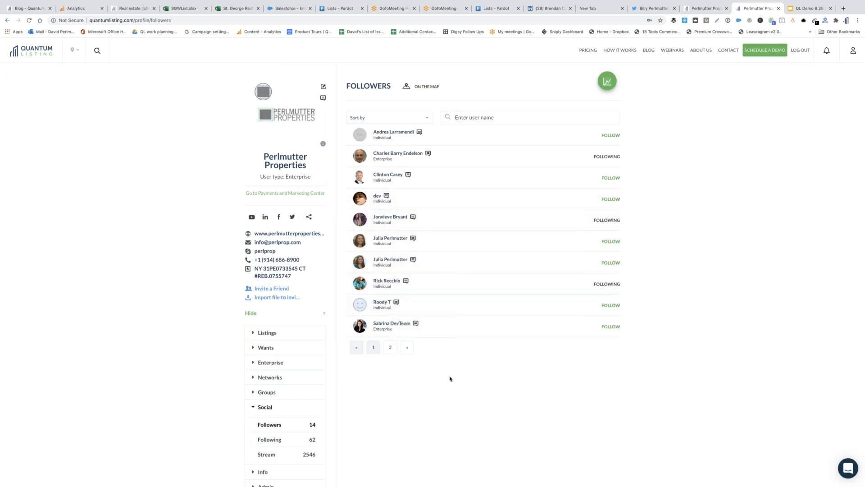
pyautogui.scroll(-2, 450, 377)
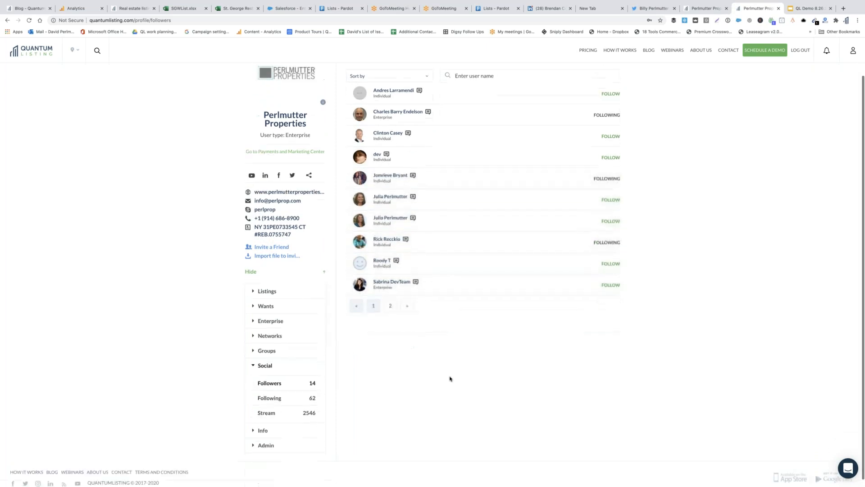
pyautogui.click(266, 406)
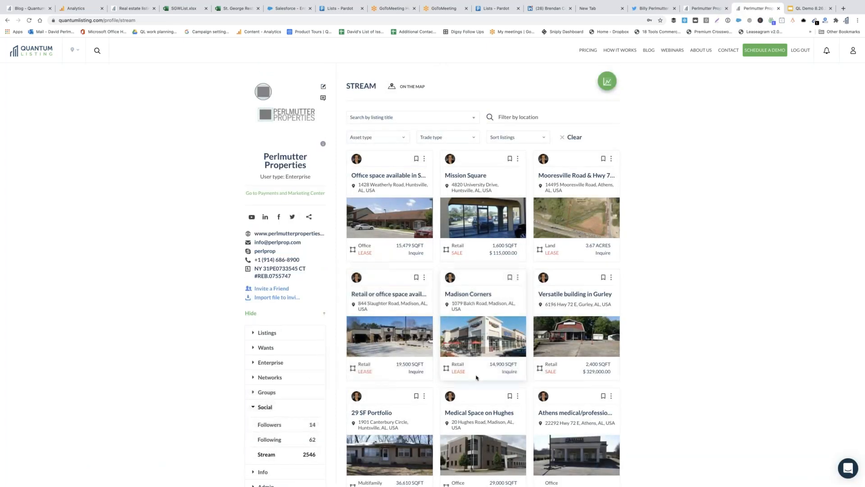
# Expand Info and open the Analytics page charting 5147 listing views since Oct 2017
pyautogui.scroll(-2, 474, 377)
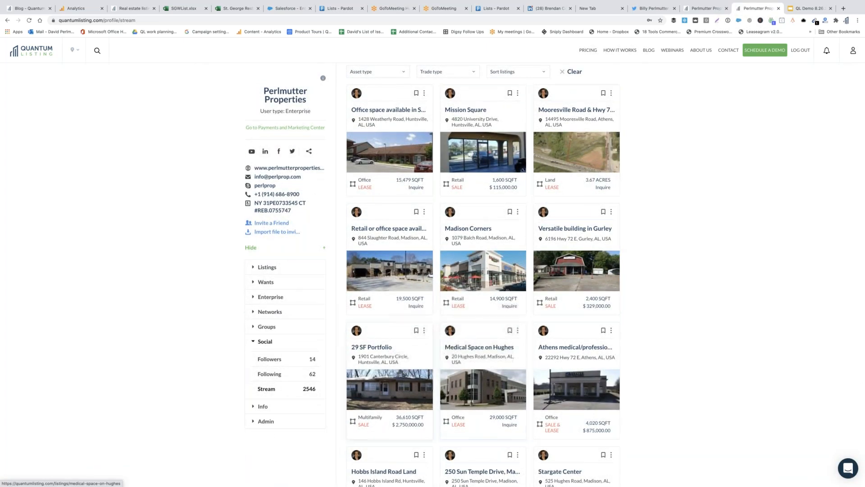
pyautogui.click(263, 406)
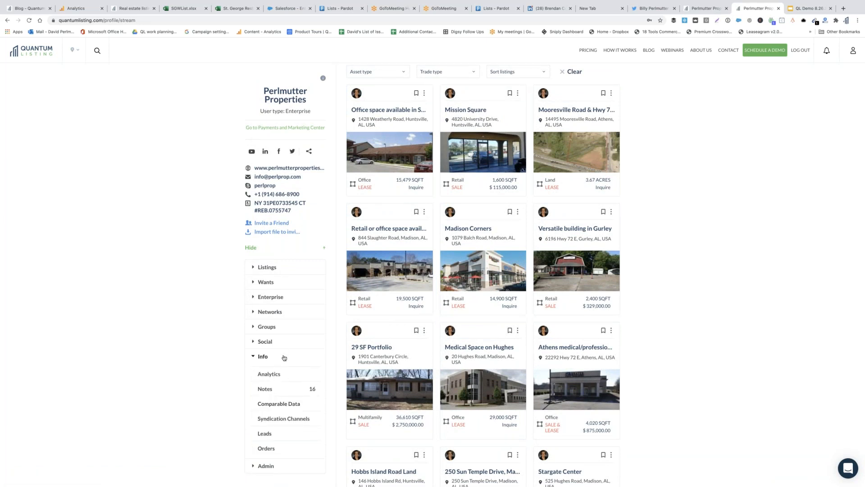
pyautogui.scroll(-1, 284, 357)
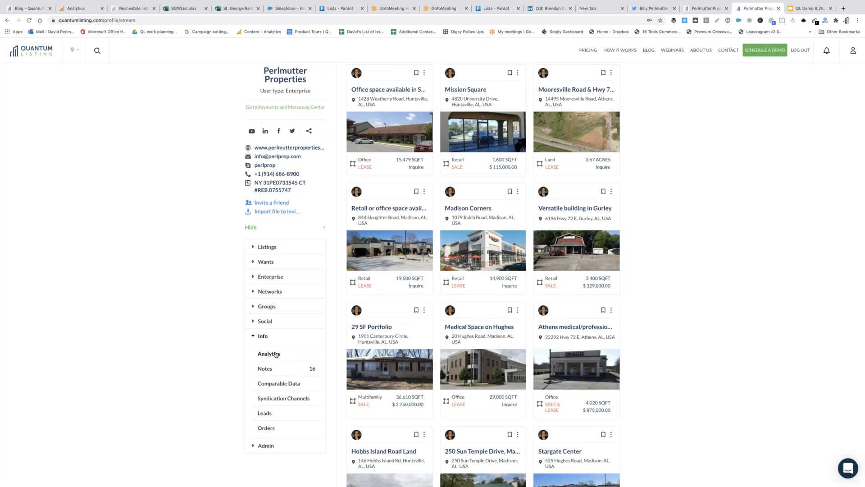
pyautogui.click(276, 355)
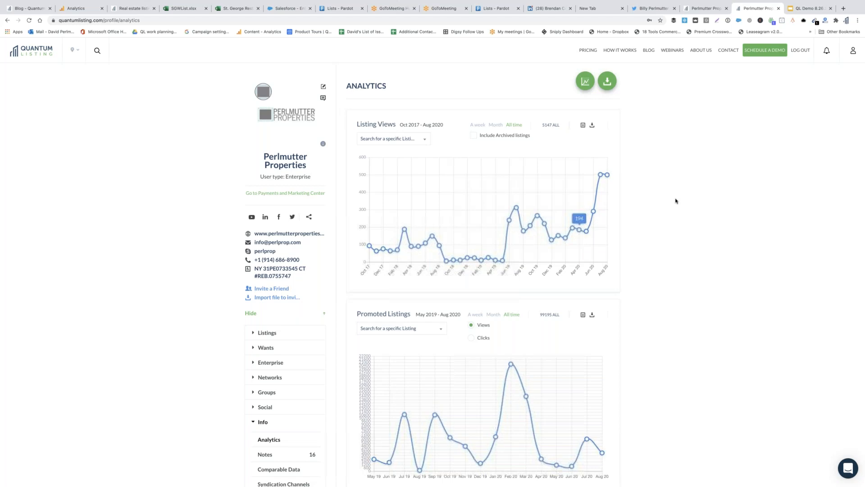
pyautogui.scroll(-2, 667, 196)
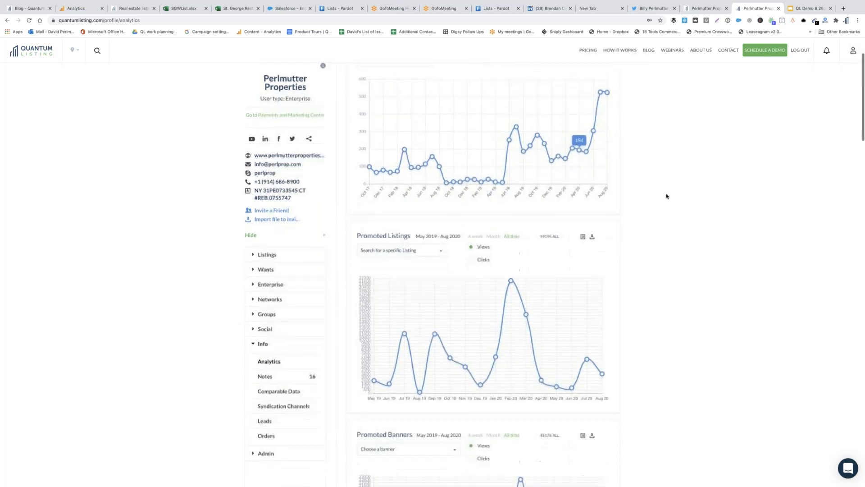
pyautogui.scroll(-1, 647, 316)
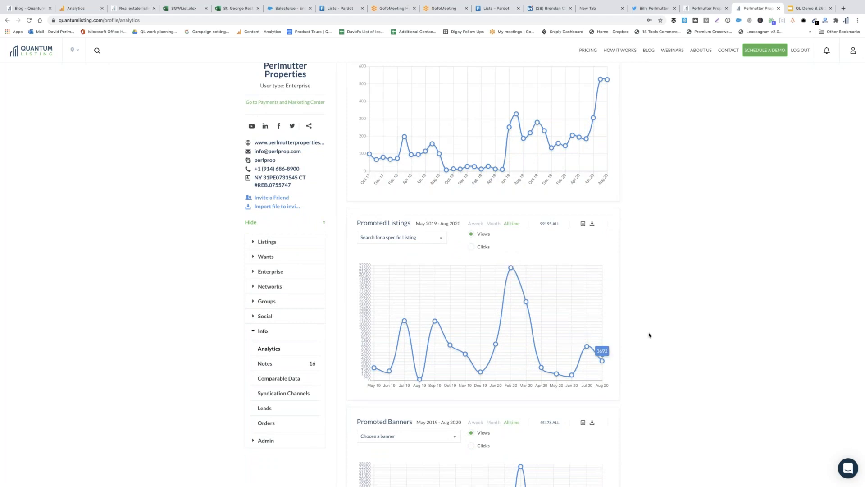
pyautogui.scroll(-2, 649, 336)
pyautogui.scroll(-3, 649, 335)
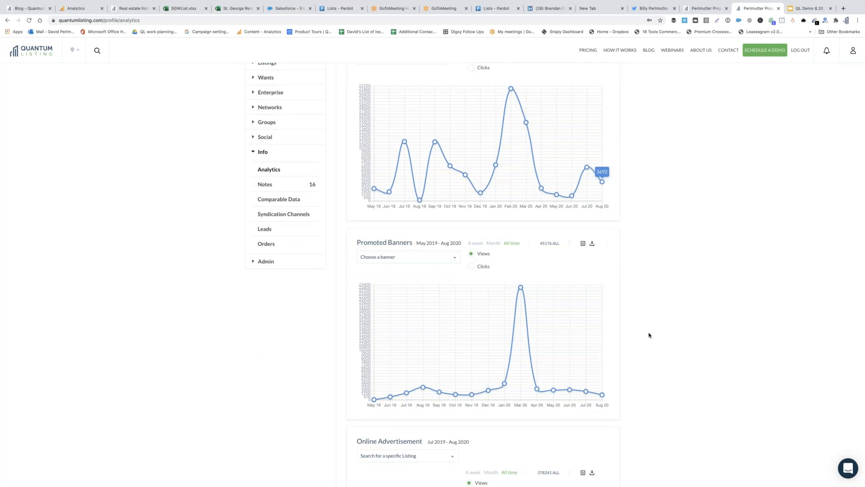
pyautogui.scroll(-1, 649, 335)
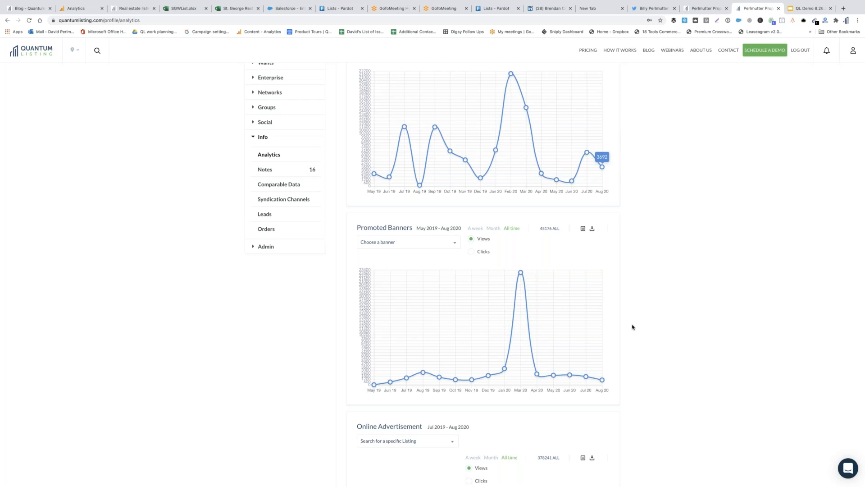
pyautogui.scroll(-5, 633, 327)
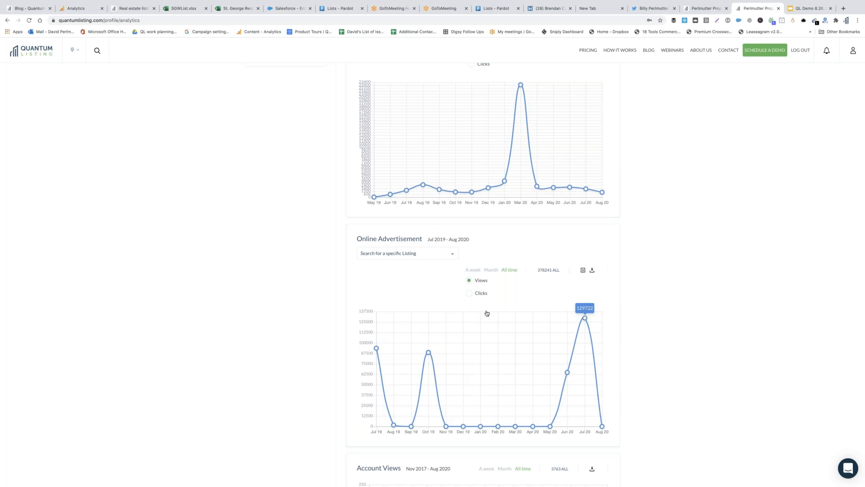
# Switch the Online Advertisement chart to Clicks, then scroll down to the PDF downloads and Leads charts
pyautogui.click(468, 295)
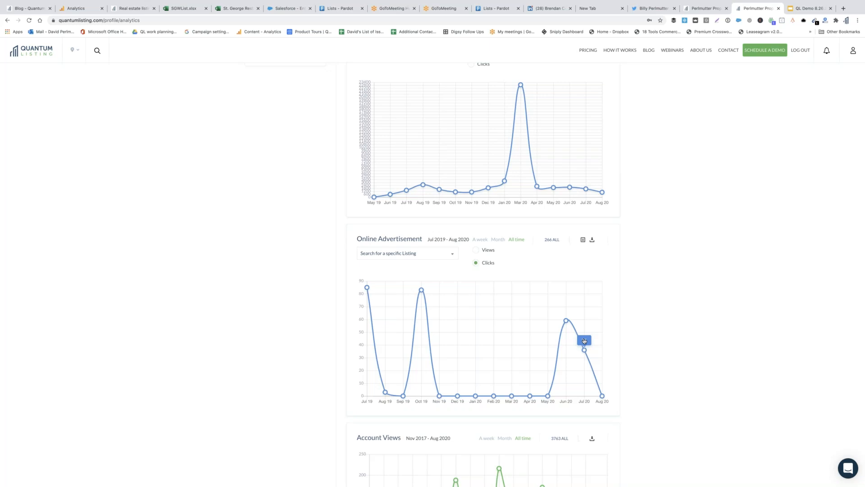
pyautogui.scroll(-3, 584, 340)
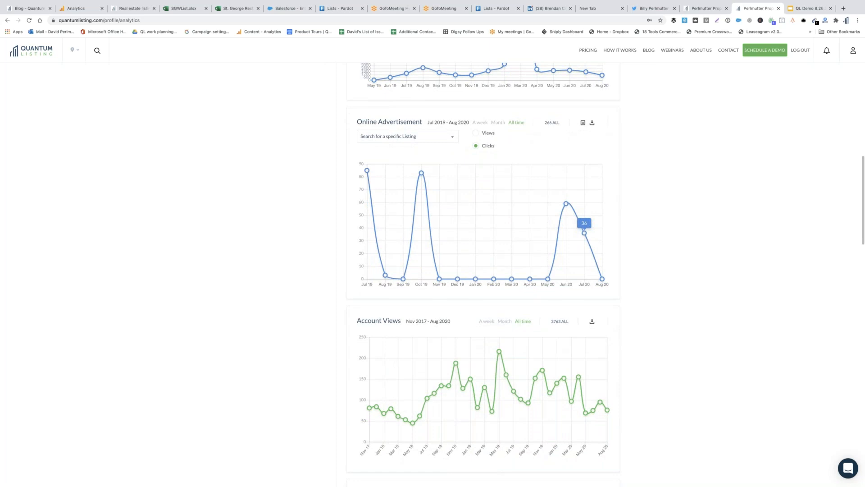
pyautogui.scroll(-3, 443, 291)
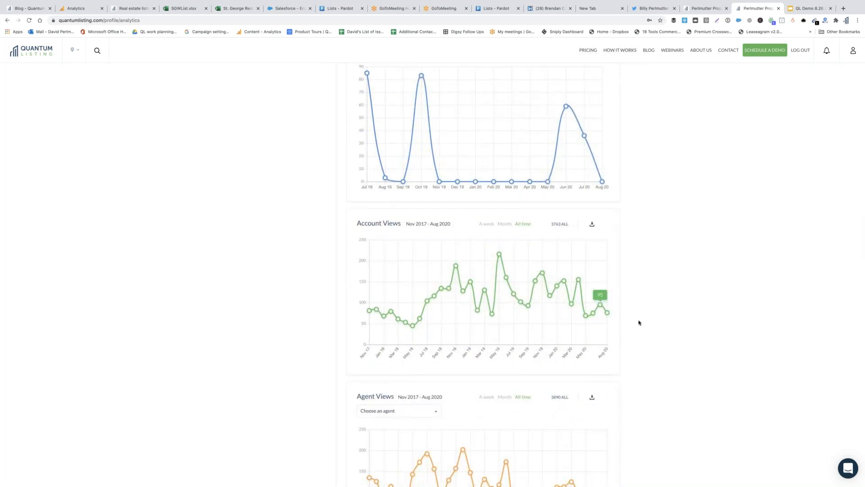
pyautogui.scroll(-1, 639, 322)
pyautogui.scroll(5, 639, 323)
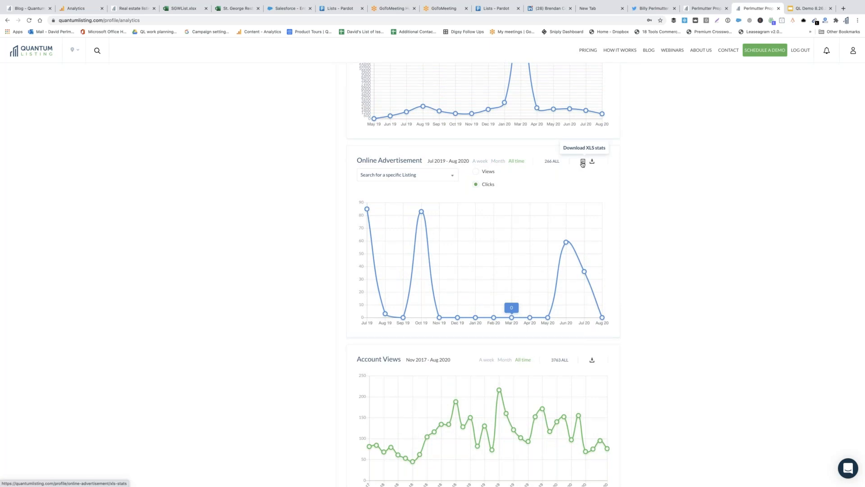
pyautogui.scroll(3, 583, 164)
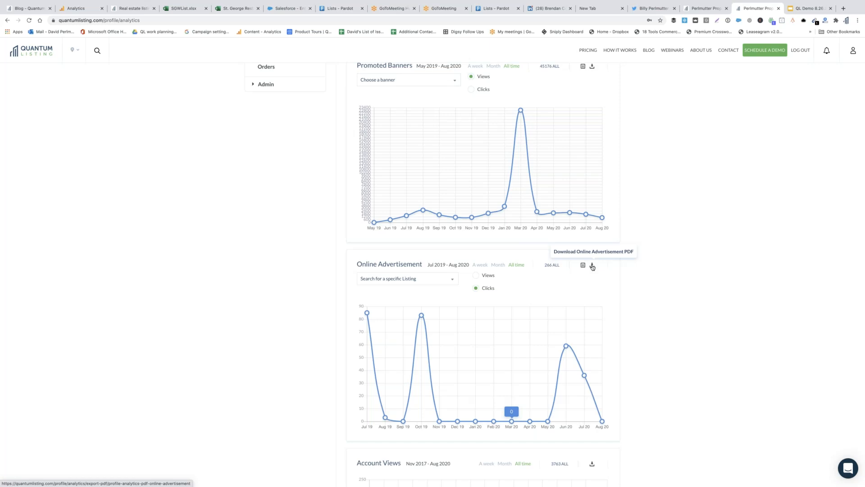
pyautogui.scroll(3, 655, 187)
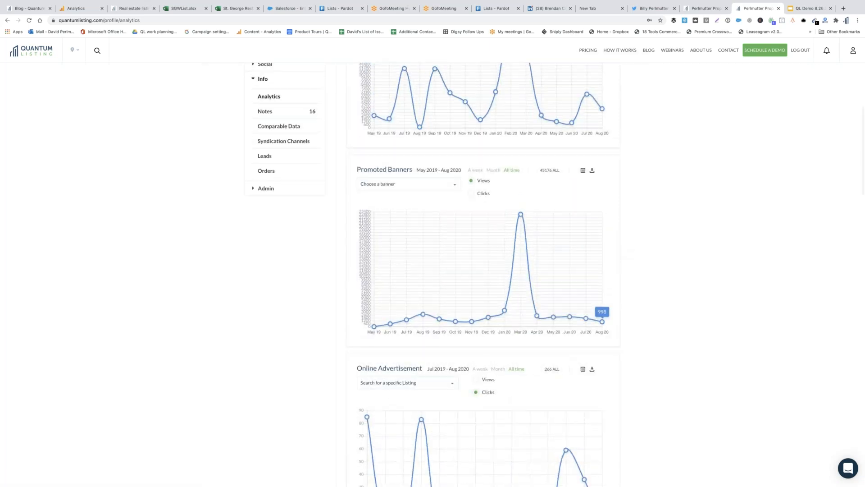
pyautogui.scroll(-3, 678, 237)
pyautogui.scroll(-12, 678, 236)
pyautogui.scroll(-14, 677, 236)
pyautogui.scroll(-4, 677, 237)
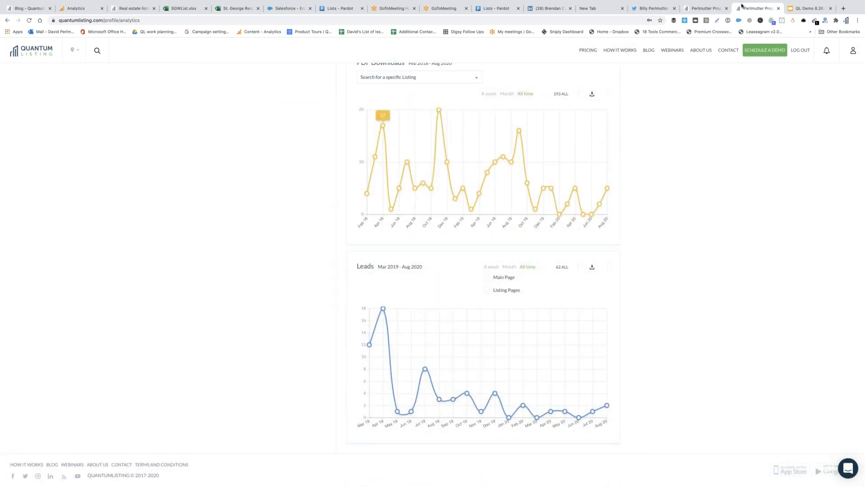
# Return to the main profile page, expand Info, and open the property Notes page
pyautogui.click(854, 50)
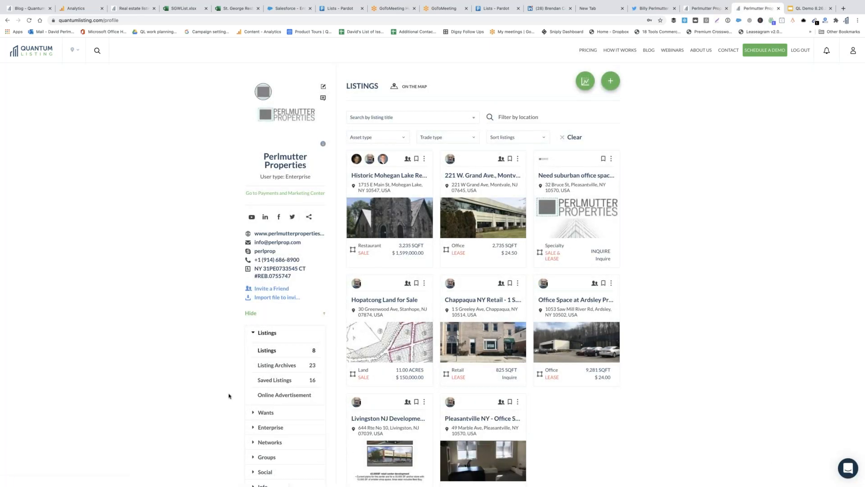
pyautogui.scroll(-3, 229, 395)
pyautogui.click(263, 404)
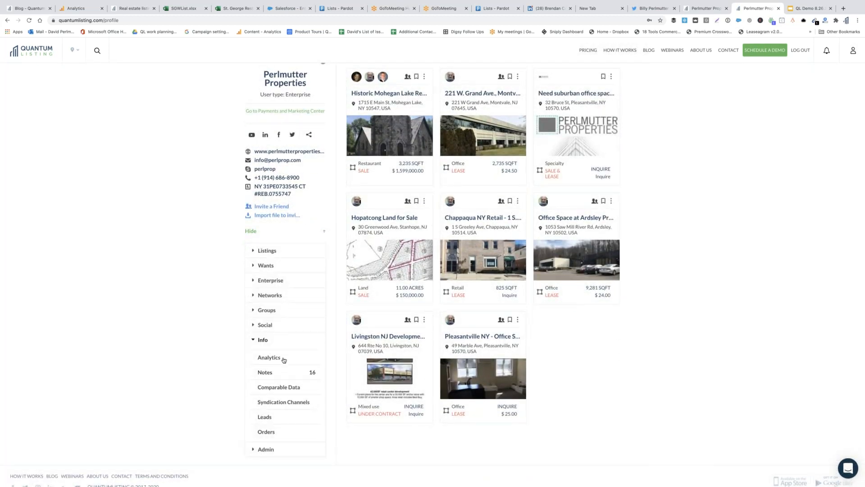
pyautogui.click(277, 373)
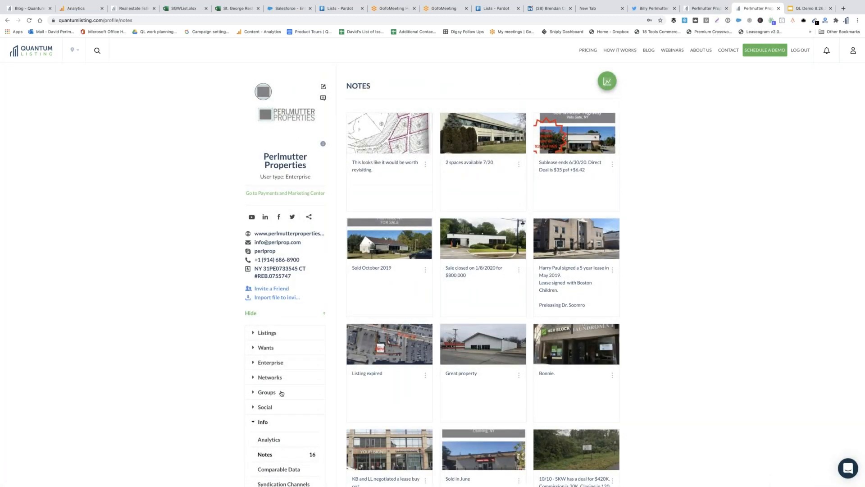
pyautogui.scroll(-2, 277, 376)
# Open the Comparable Data page and expand the Groups section of the profile menu
pyautogui.click(278, 389)
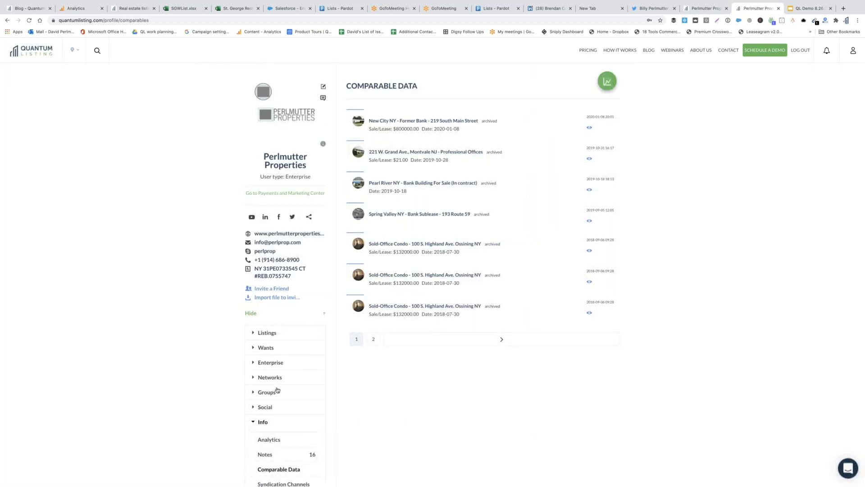
pyautogui.click(278, 391)
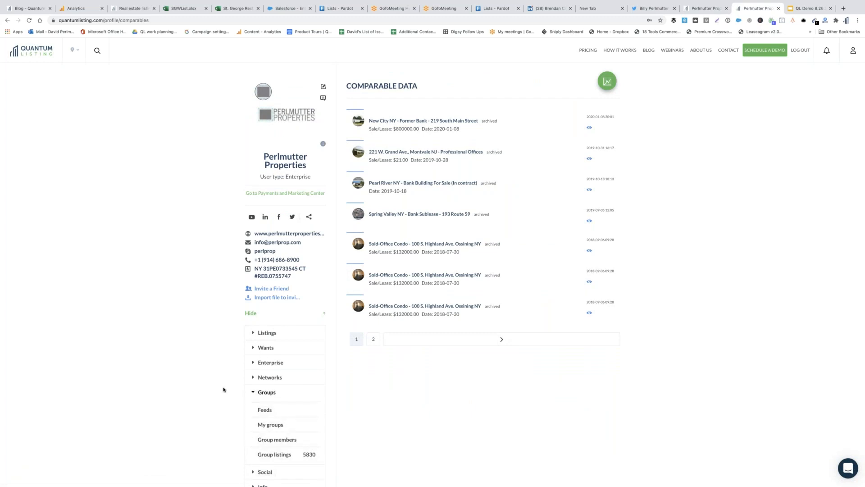
pyautogui.scroll(-1, 223, 390)
pyautogui.scroll(-3, 225, 390)
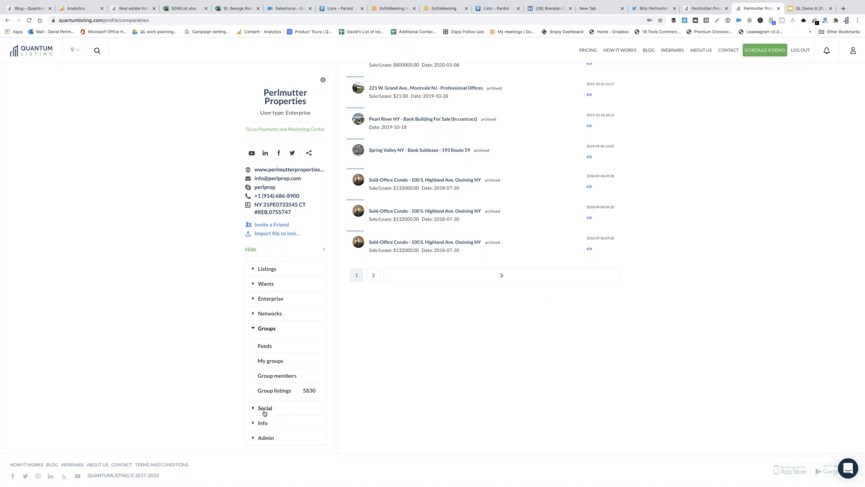
# Expand Info and open Syndication Channels, showing Leavitt Digital and CRE Collaborative connected
pyautogui.click(266, 423)
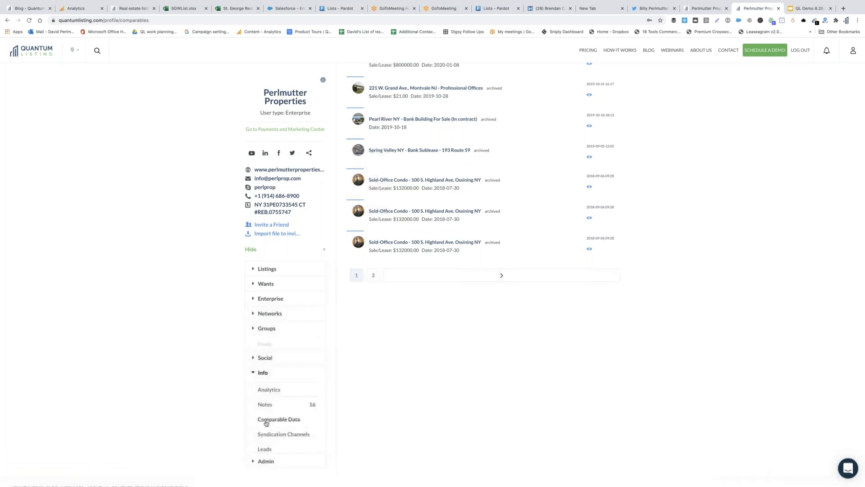
pyautogui.click(274, 421)
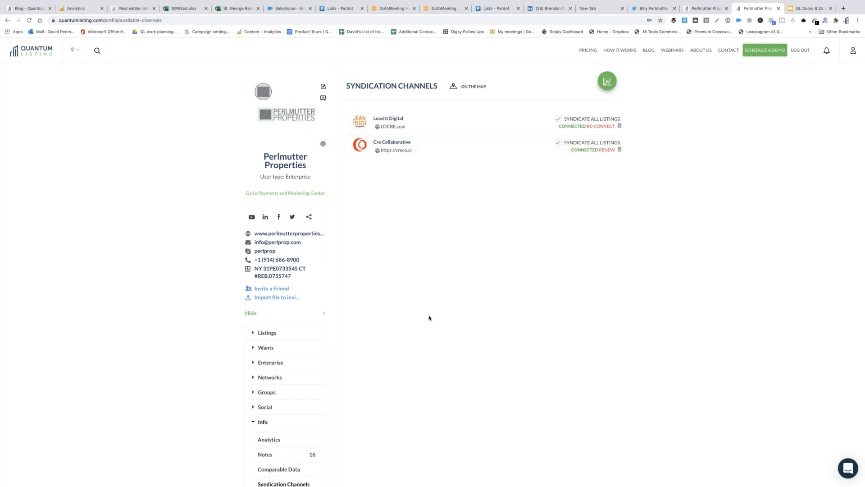
pyautogui.scroll(-2, 429, 317)
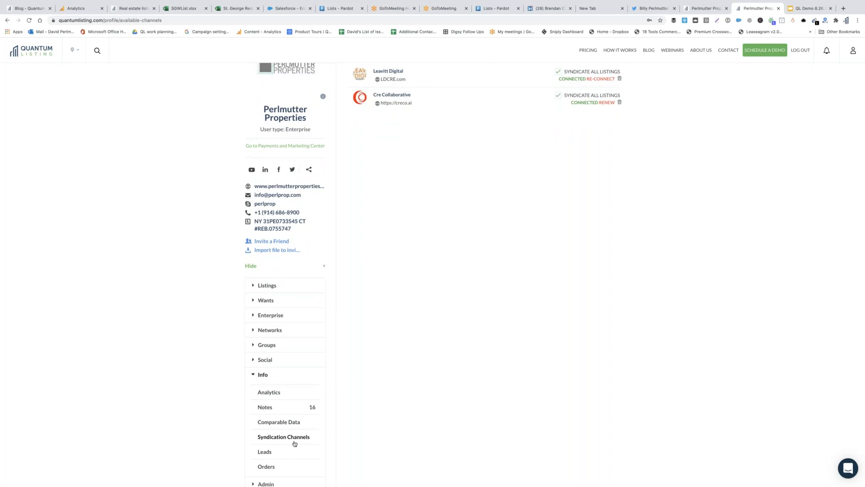
# Review the leads management page, then return to the listings search mapping 25242 listings
pyautogui.click(266, 453)
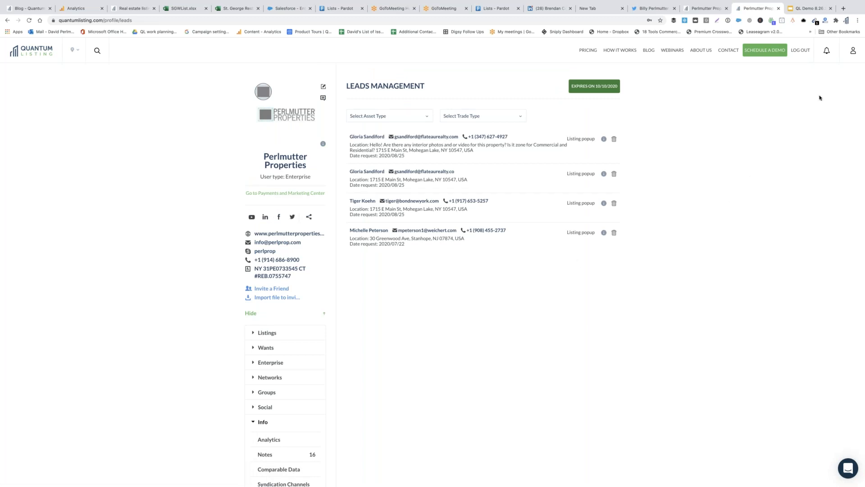
pyautogui.click(853, 53)
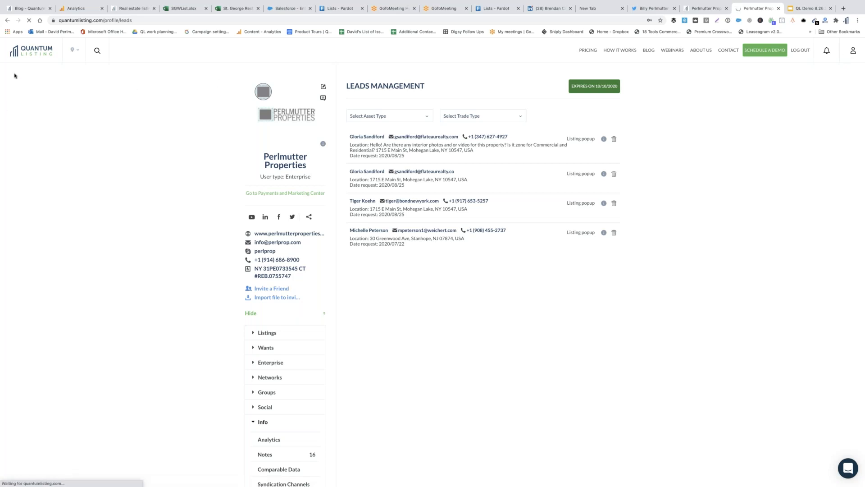
pyautogui.click(26, 50)
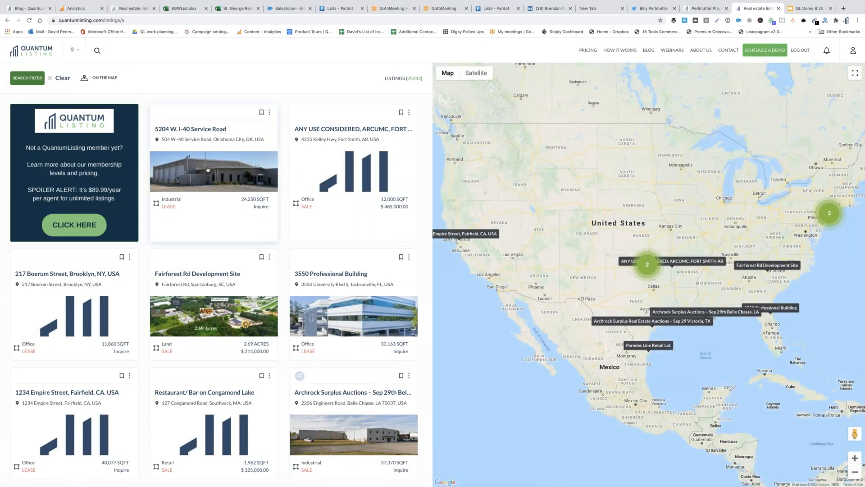
# Open the 5204 W. I-40 Service Road listing and scroll through its 24,250 sq ft industrial lease details
pyautogui.click(208, 170)
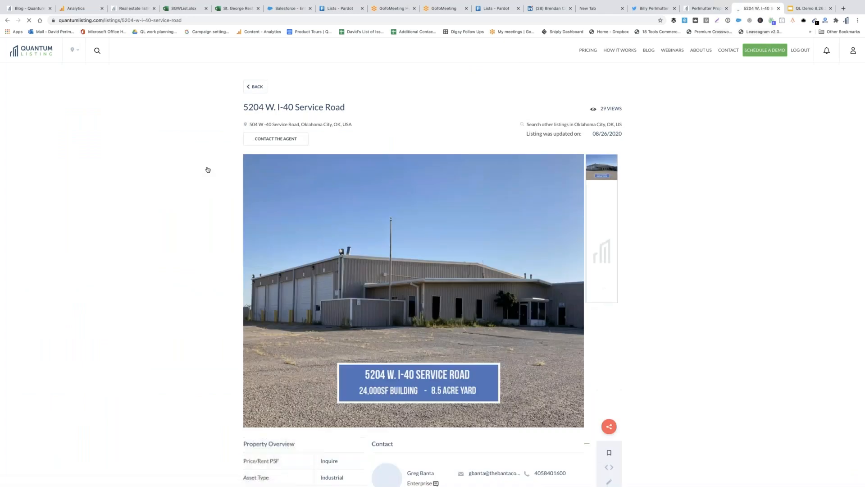
pyautogui.scroll(-3, 193, 247)
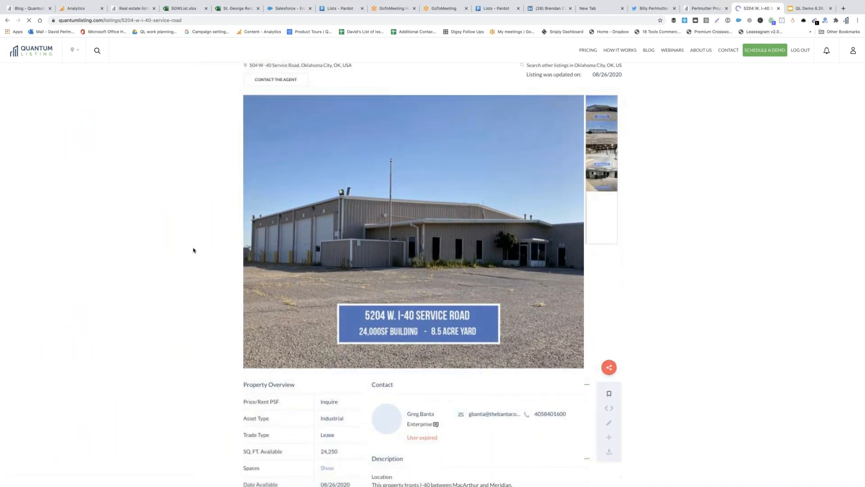
pyautogui.scroll(-5, 193, 249)
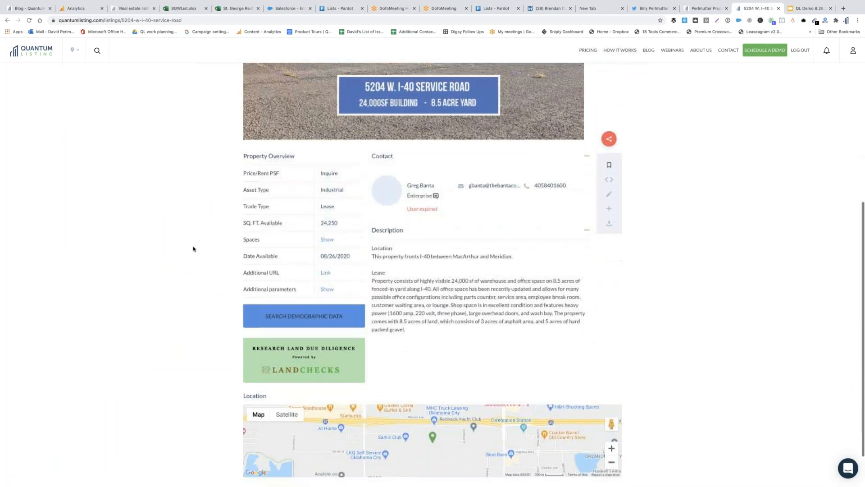
pyautogui.scroll(3, 193, 248)
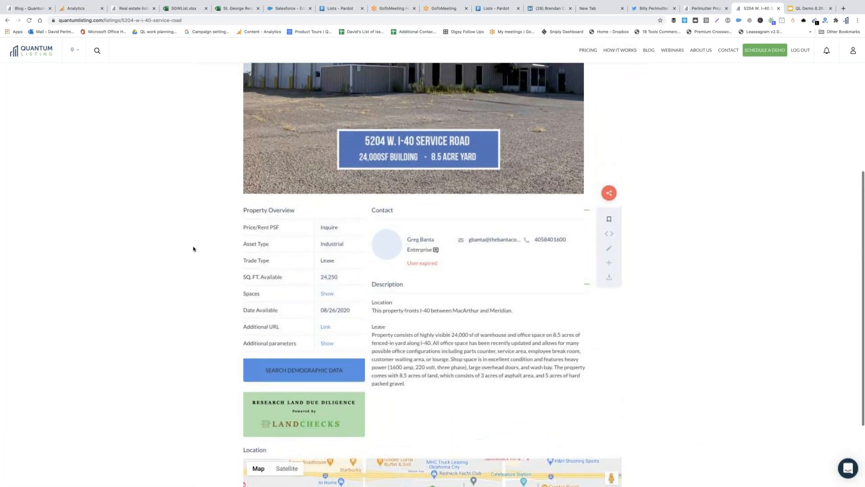
pyautogui.scroll(2, 193, 249)
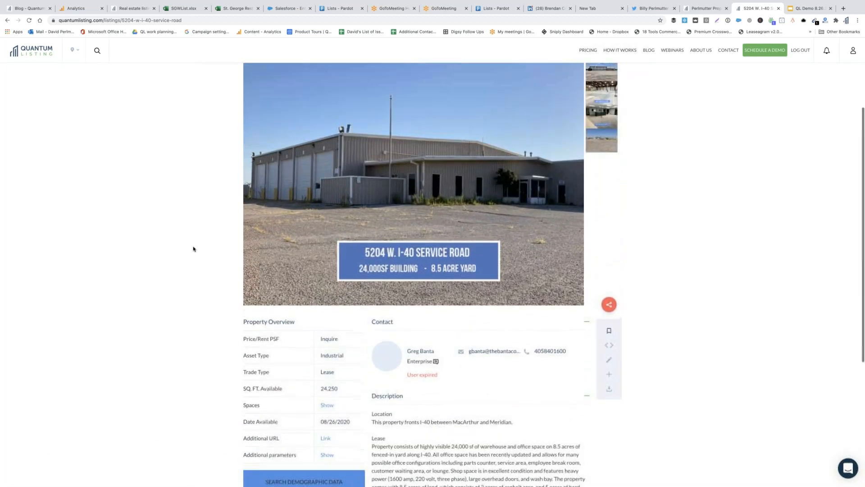
pyautogui.scroll(1, 193, 249)
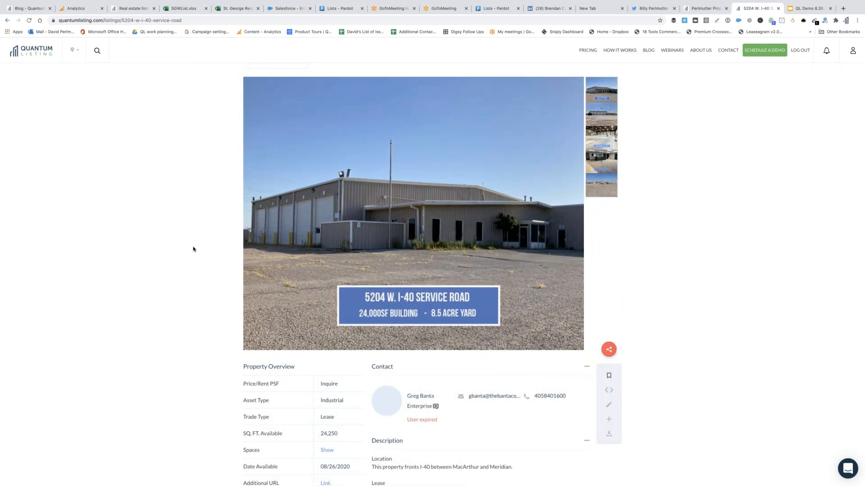
pyautogui.scroll(2, 193, 249)
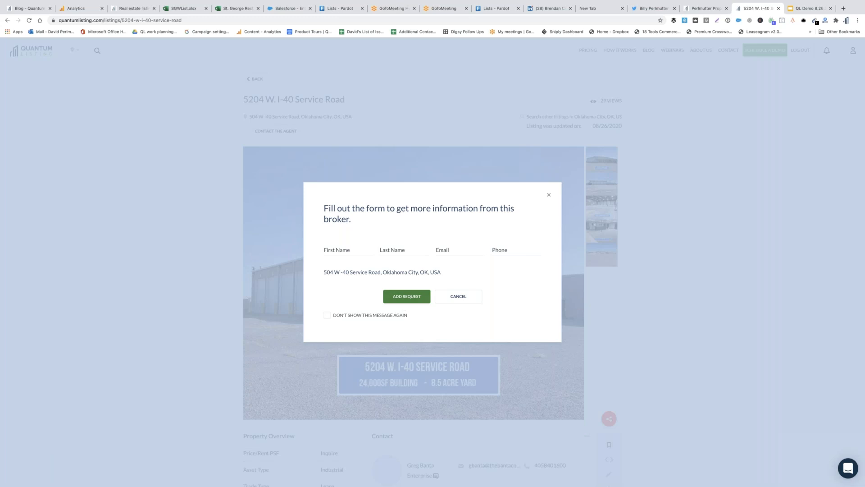
# Dismiss the broker request form, reopen it via Contact the Agent, and close it unsent
pyautogui.click(549, 195)
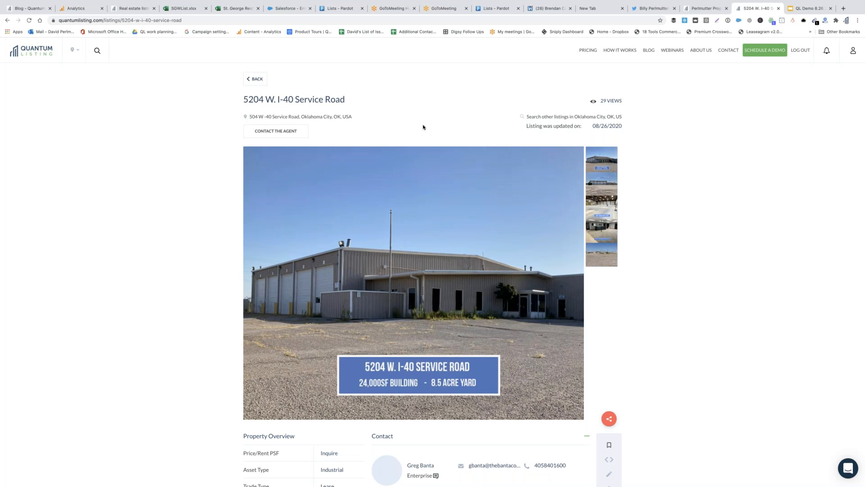
pyautogui.click(292, 135)
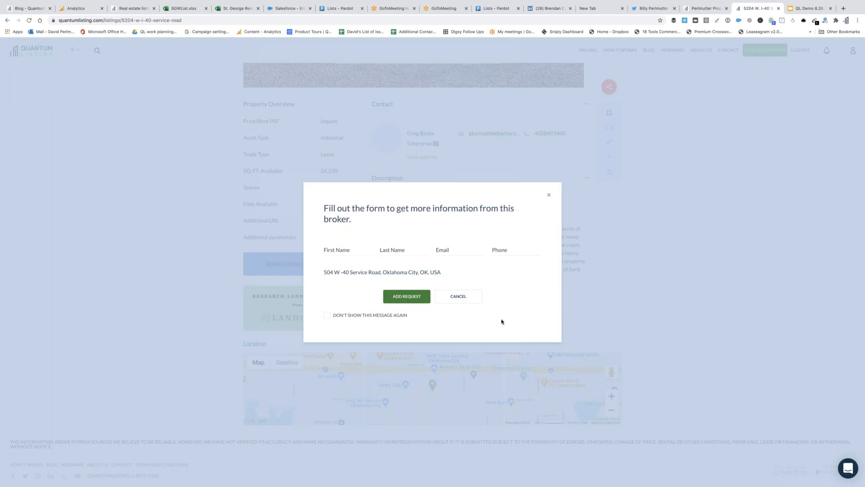
pyautogui.click(549, 195)
pyautogui.scroll(6, 549, 195)
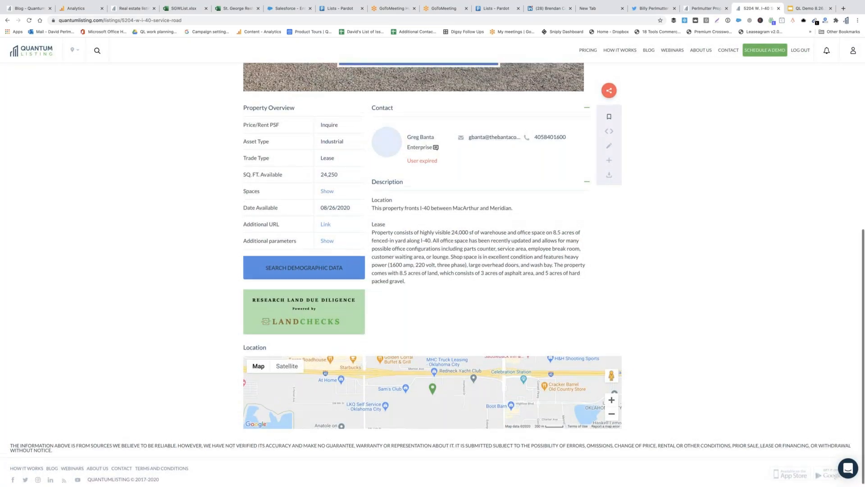
pyautogui.scroll(2, 550, 195)
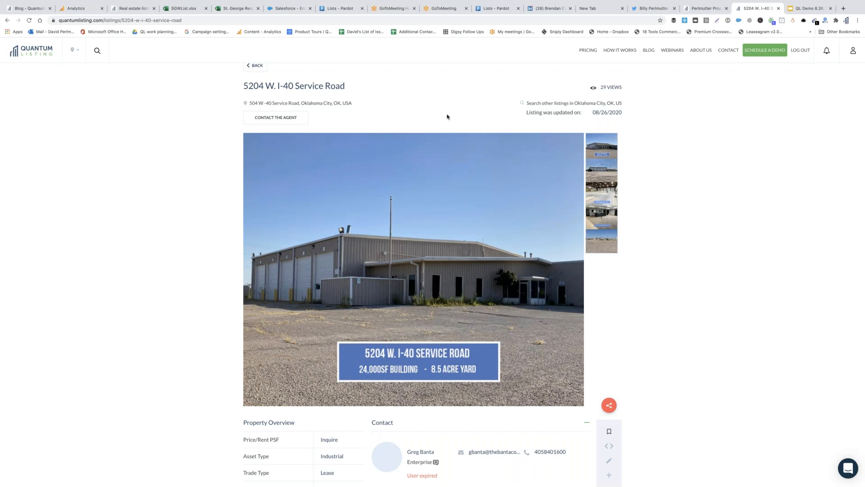
pyautogui.scroll(-2, 686, 315)
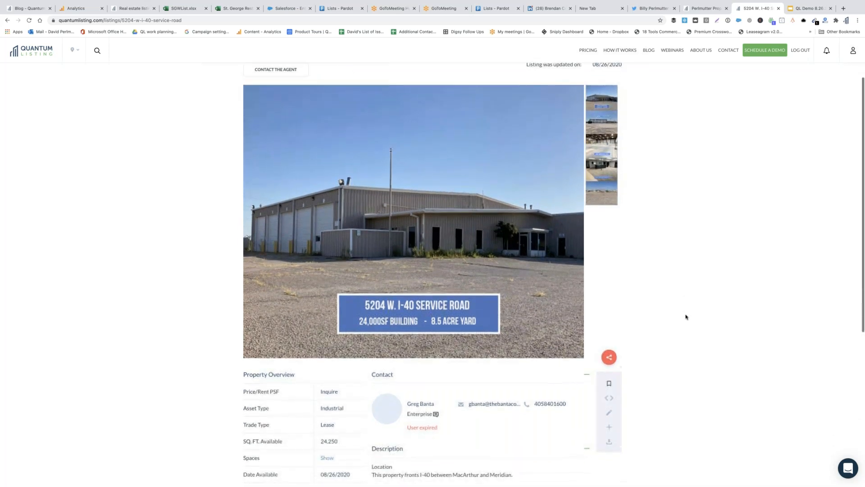
pyautogui.scroll(3, 686, 317)
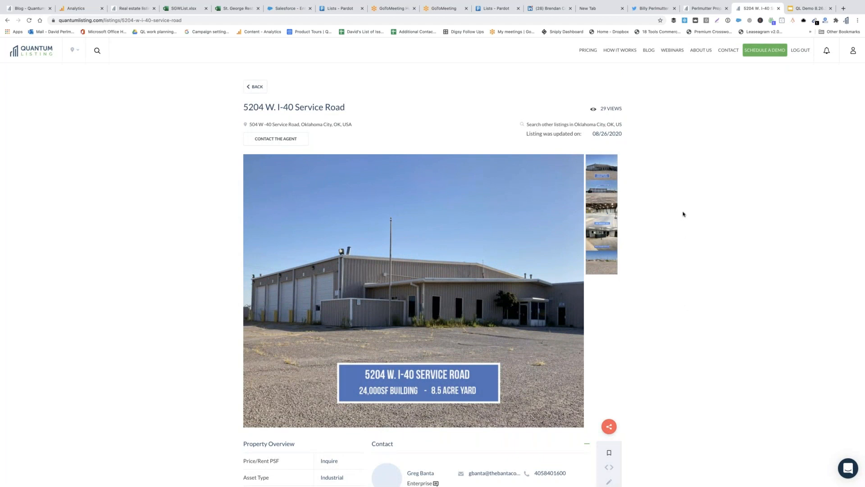
pyautogui.click(853, 52)
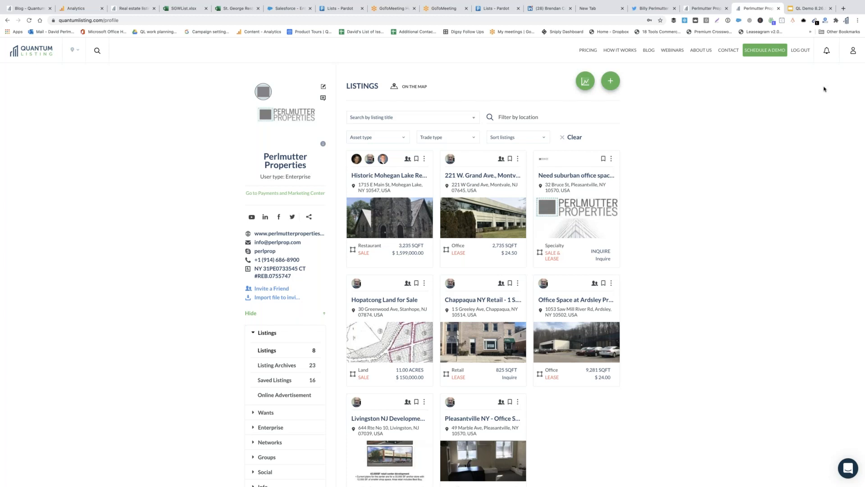
# Expand the profile's Info section to list Analytics through Orders, and open Orders
pyautogui.scroll(-3, 679, 273)
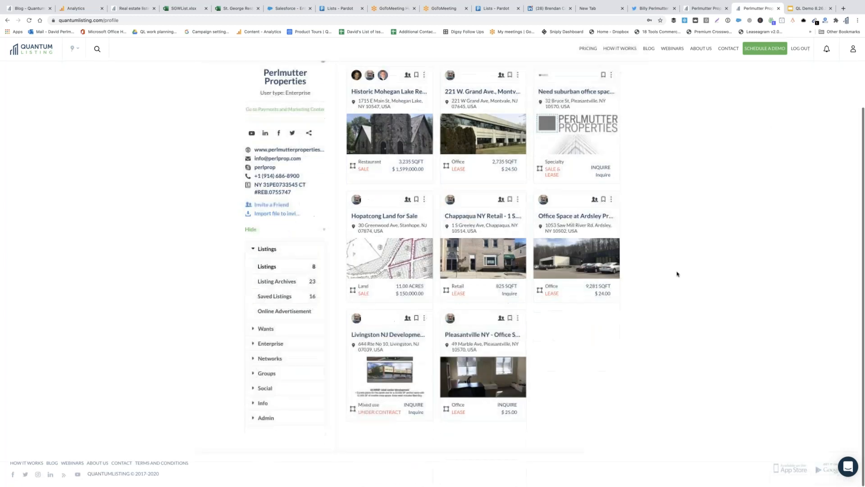
pyautogui.scroll(1, 651, 330)
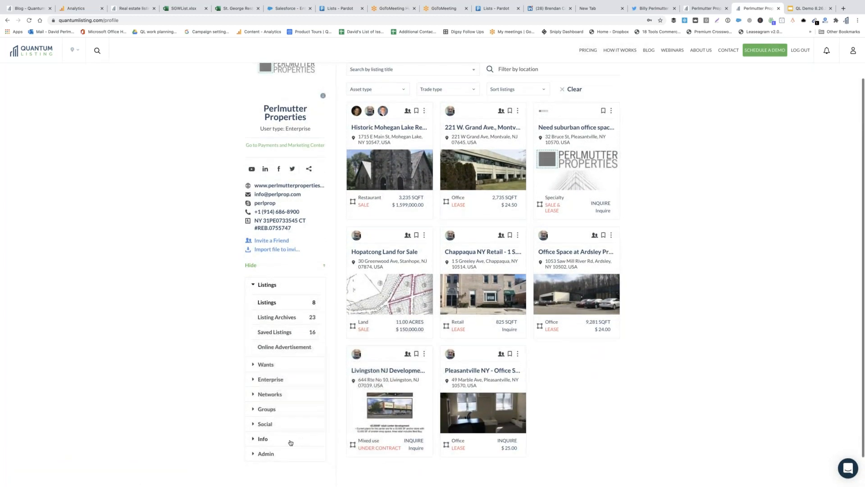
pyautogui.click(266, 440)
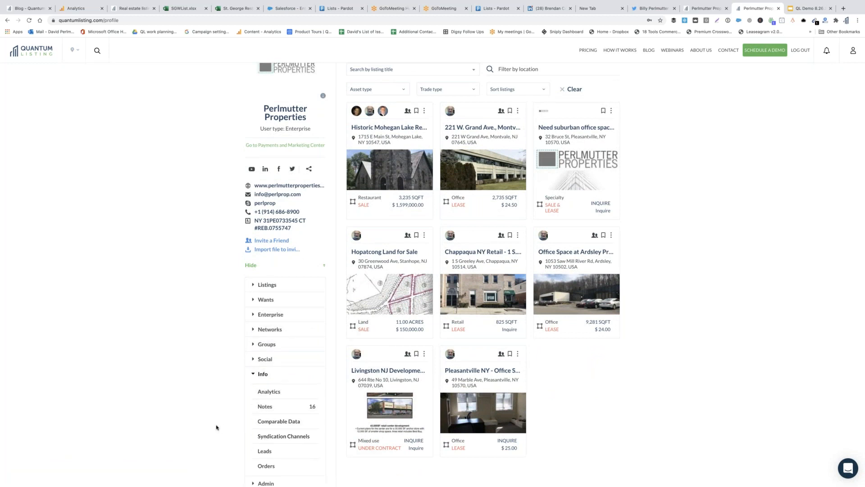
pyautogui.scroll(-1, 217, 427)
pyautogui.scroll(-1, 216, 428)
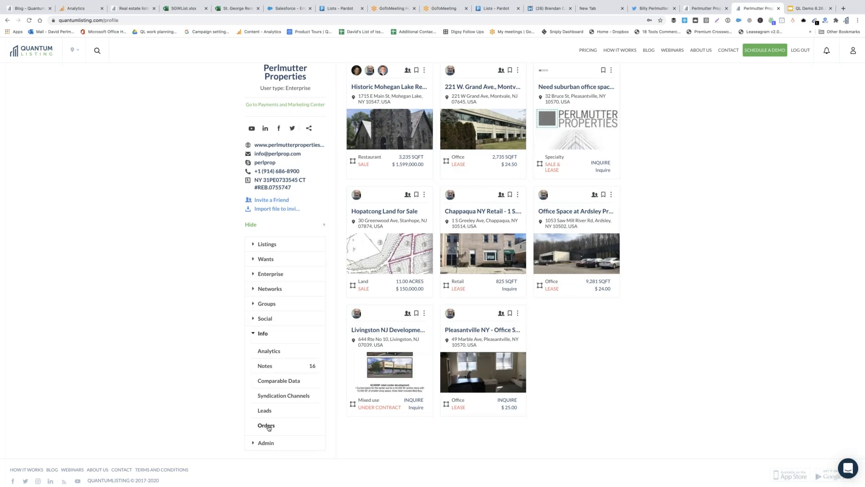
pyautogui.click(267, 425)
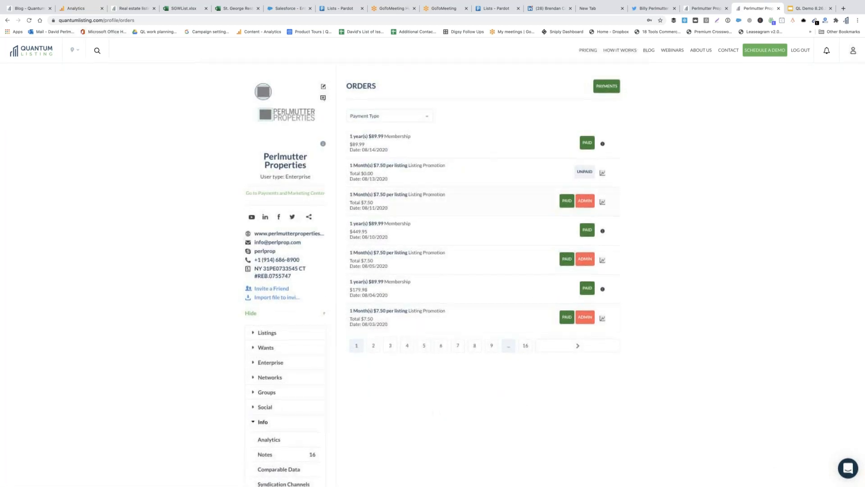
# Open the Payment Type dropdown on the Orders list to see the available payment filters
pyautogui.click(407, 119)
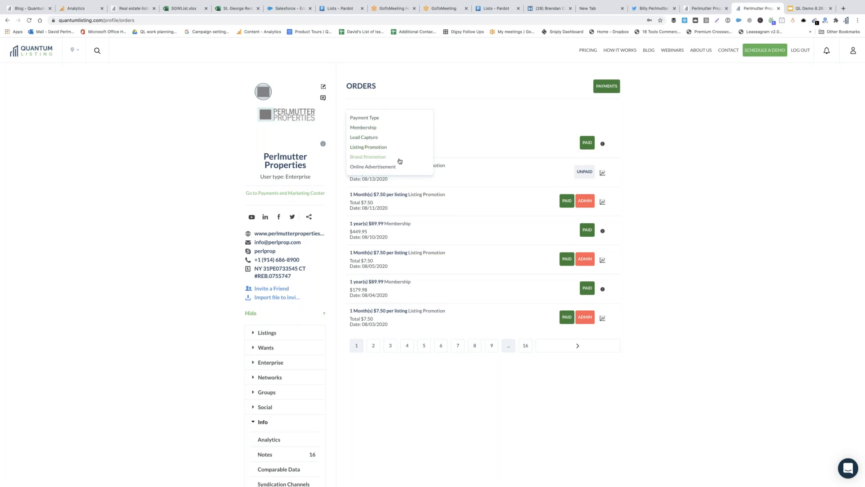
pyautogui.click(398, 167)
pyautogui.scroll(-3, 158, 270)
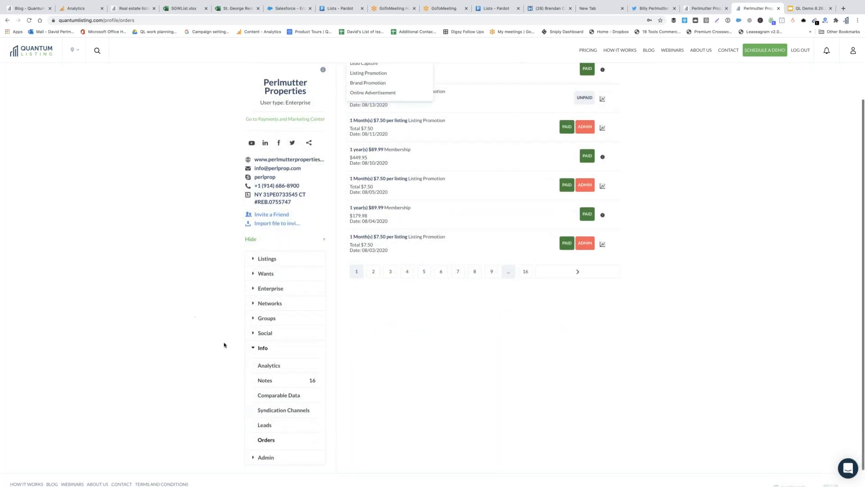
pyautogui.scroll(3, 233, 350)
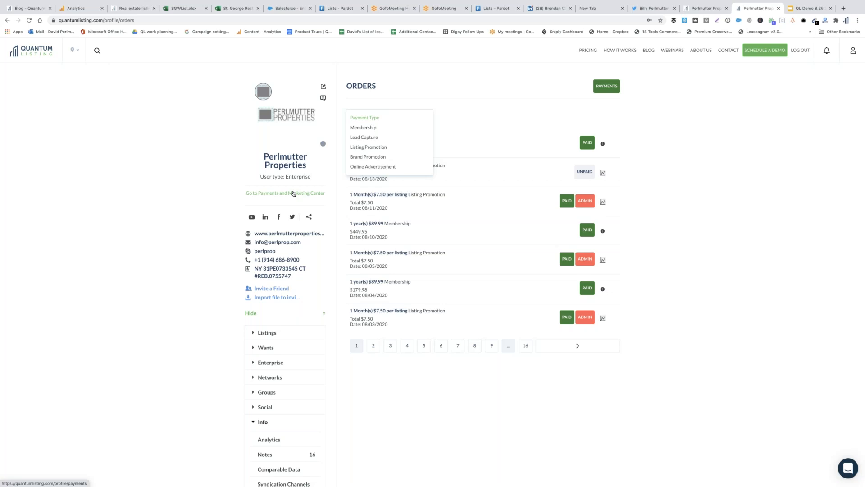
pyautogui.click(294, 193)
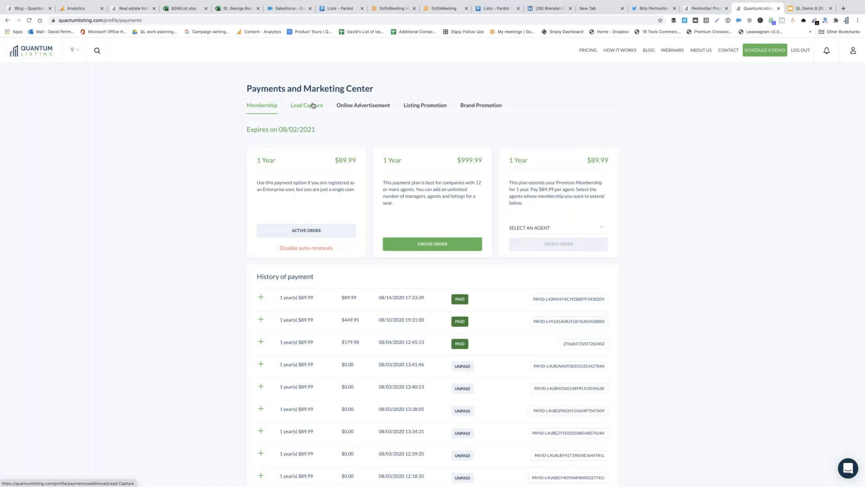
# View the Lead Capture pricing plans, then return to the profile showing 8 active listings
pyautogui.click(377, 106)
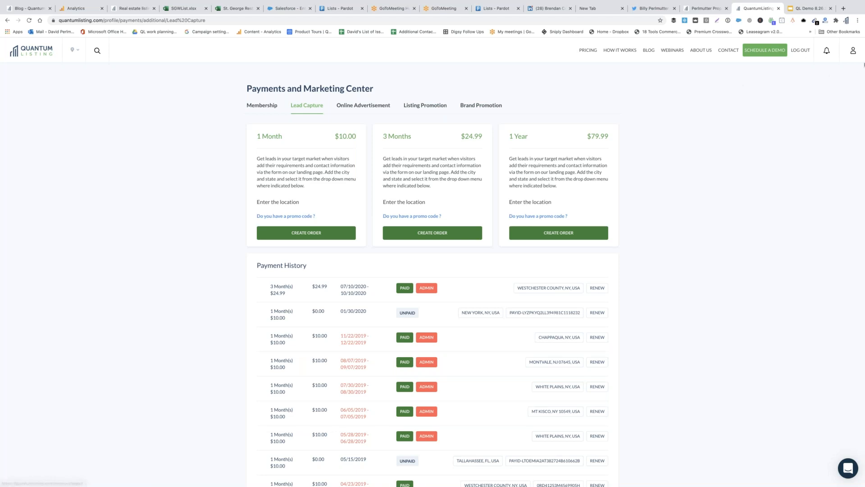
pyautogui.click(853, 52)
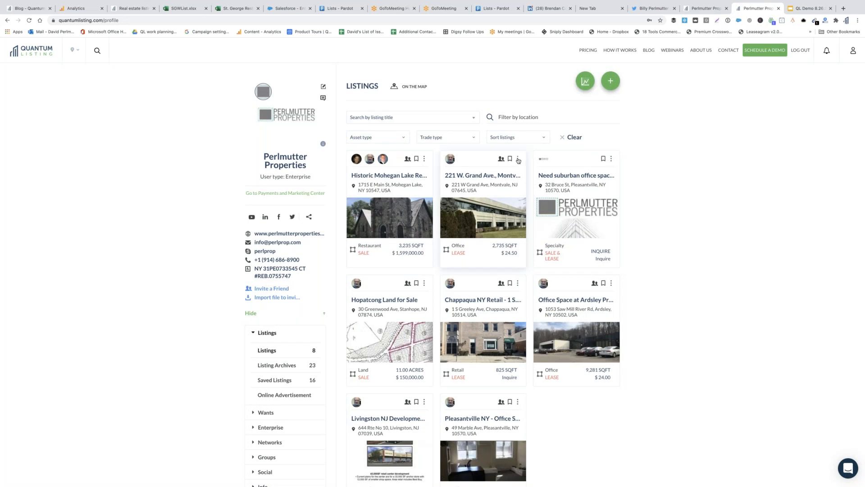
# Check the Historic Mohegan card's options, then open the 221 W. Grand Ave. office listing ($24.50/sq ft)
pyautogui.click(389, 175)
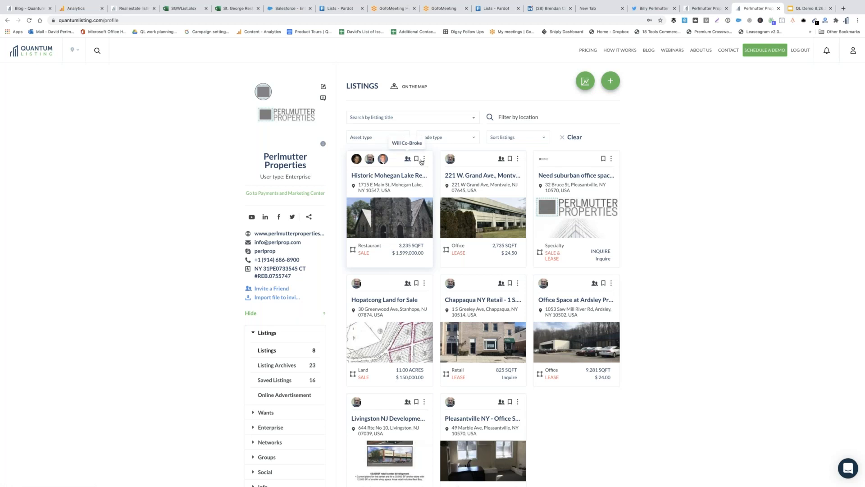
pyautogui.click(424, 159)
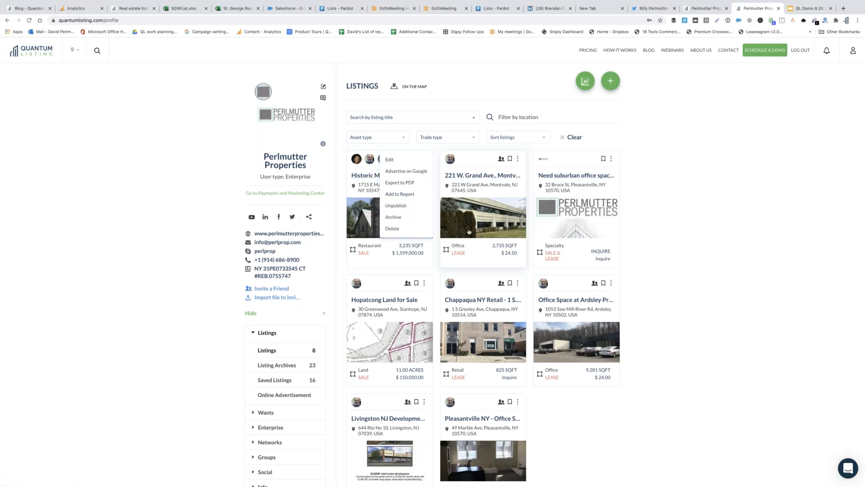
pyautogui.click(496, 224)
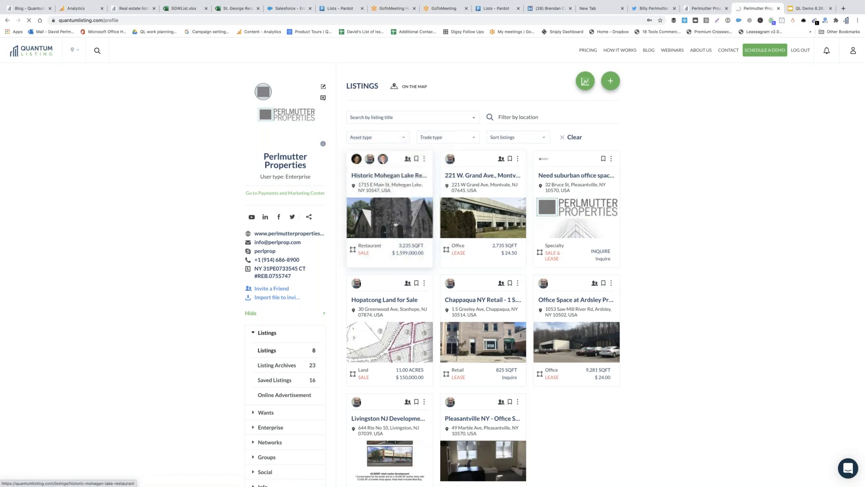
pyautogui.click(26, 53)
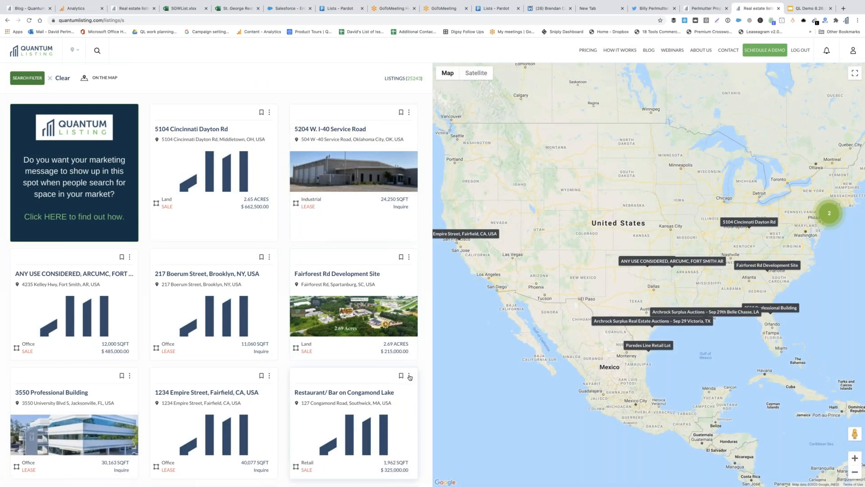
# View the options menus on the Congamond Lake and Fairforest Rd search results, then return to the profile listings
pyautogui.click(409, 377)
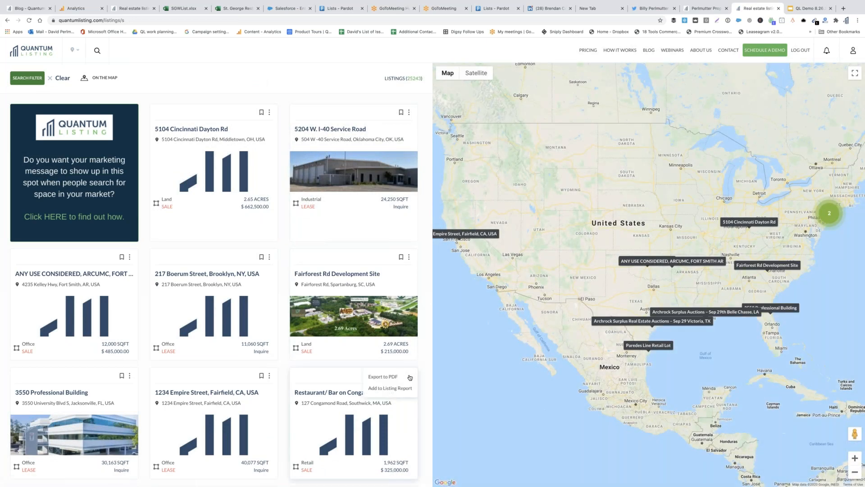
pyautogui.click(408, 258)
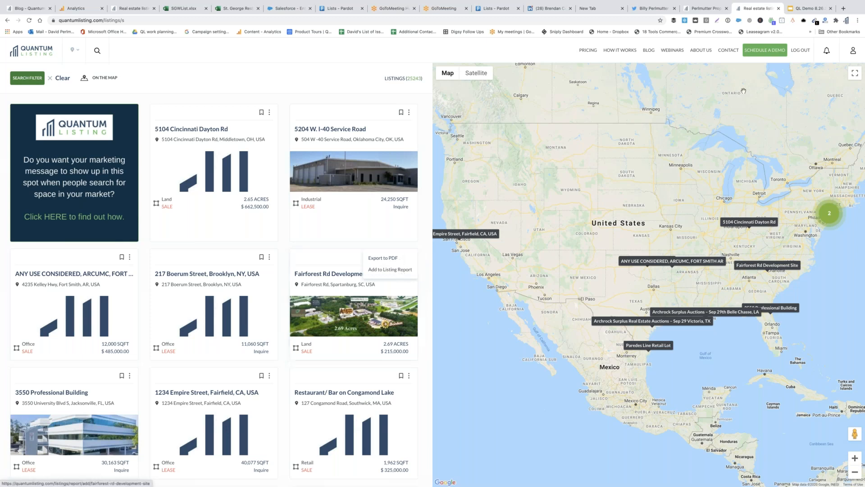
pyautogui.click(853, 51)
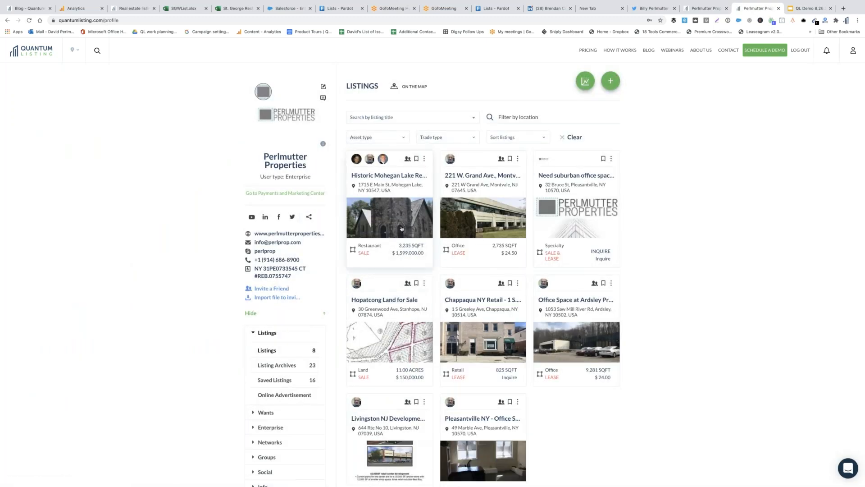
pyautogui.click(402, 229)
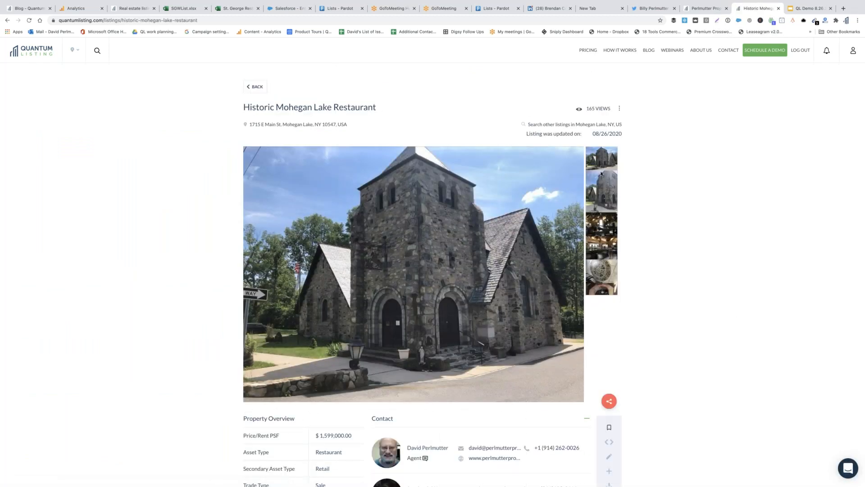
# Browse the gallery photos: stone tower close-up, interior, bar counter, mosaic floor and arched doorway
pyautogui.click(604, 186)
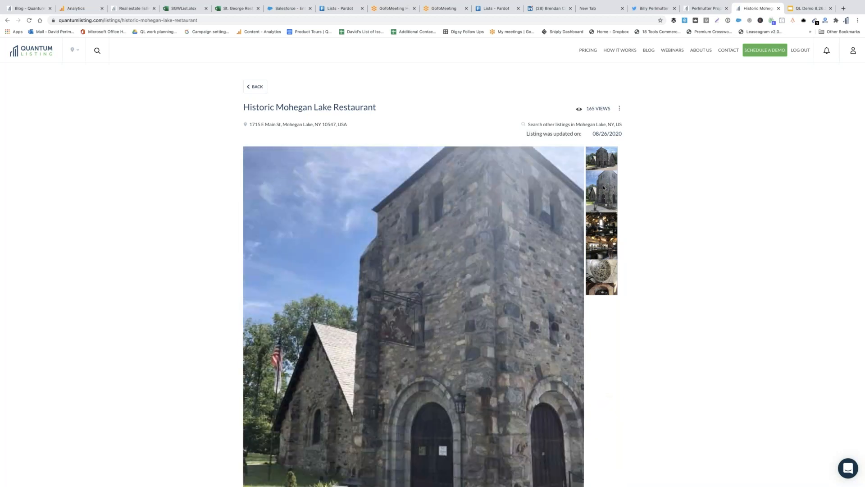
pyautogui.click(607, 230)
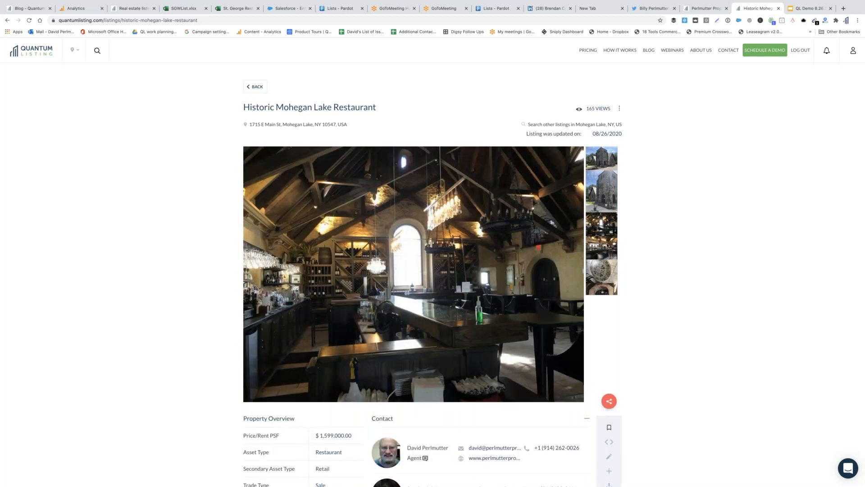
pyautogui.click(607, 246)
pyautogui.click(605, 278)
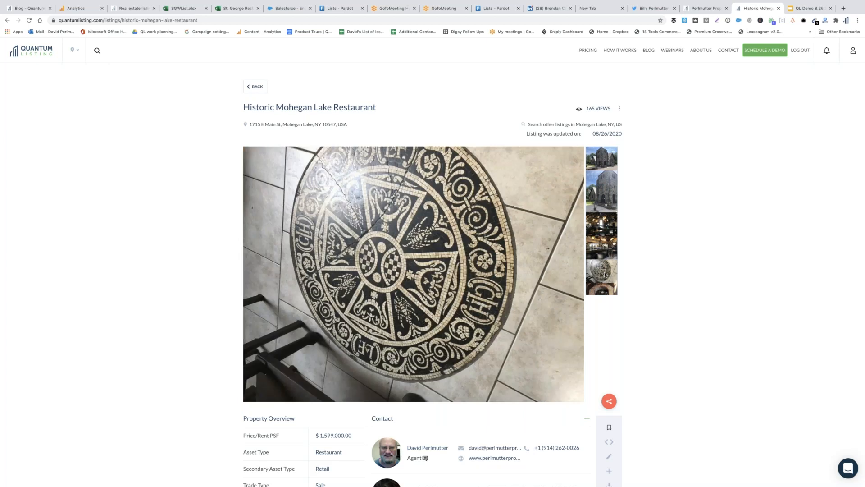
pyautogui.click(607, 291)
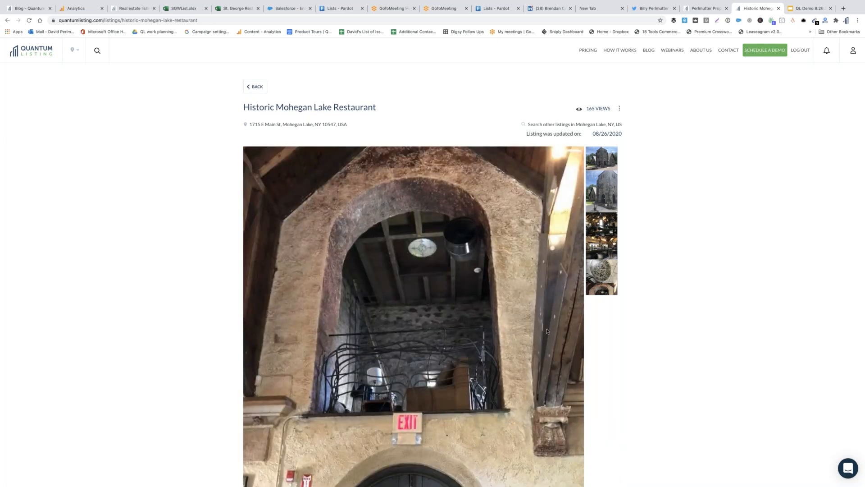
# Scroll down the listing and reveal its red share button's sharing options
pyautogui.scroll(-5, 618, 342)
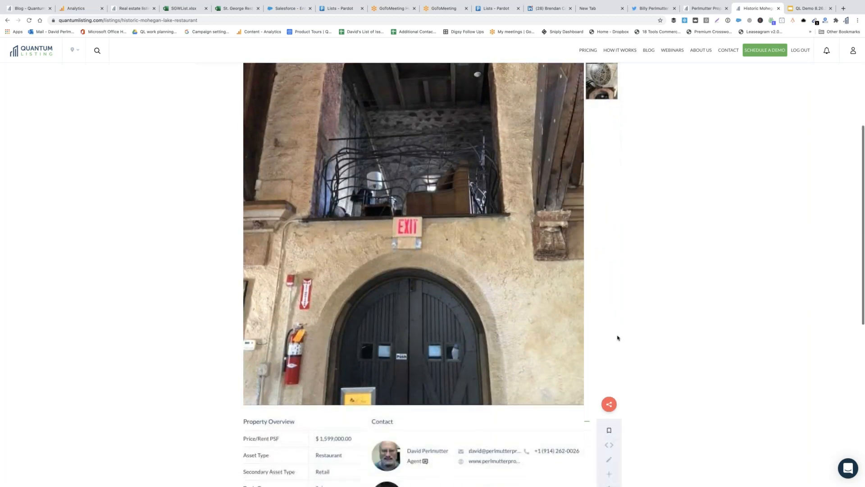
pyautogui.scroll(-1, 617, 338)
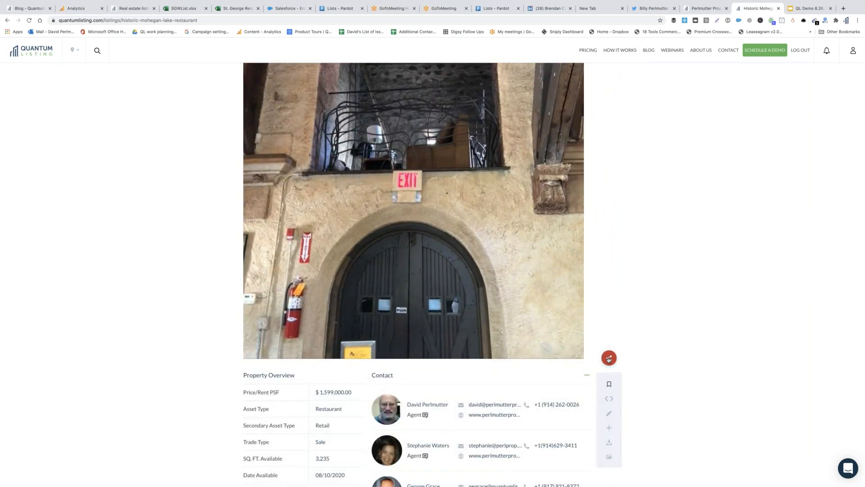
pyautogui.click(609, 358)
pyautogui.click(610, 359)
pyautogui.scroll(2, 630, 336)
pyautogui.scroll(2, 629, 333)
pyautogui.scroll(-2, 629, 334)
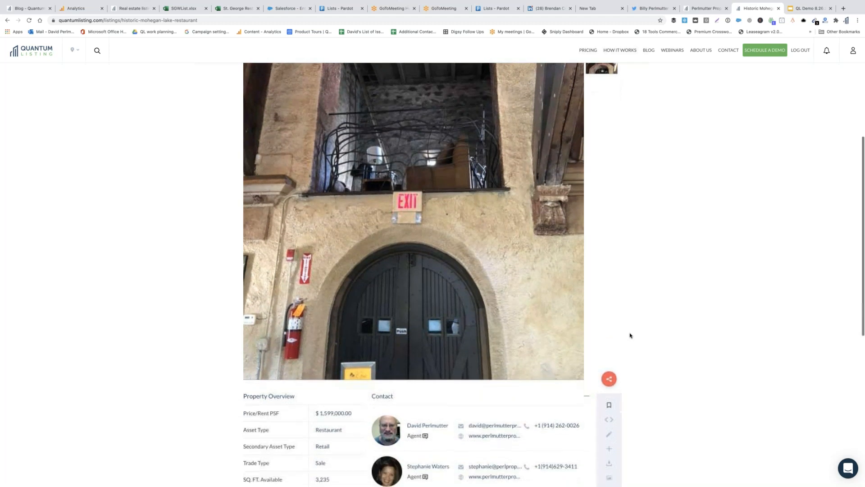
pyautogui.click(609, 379)
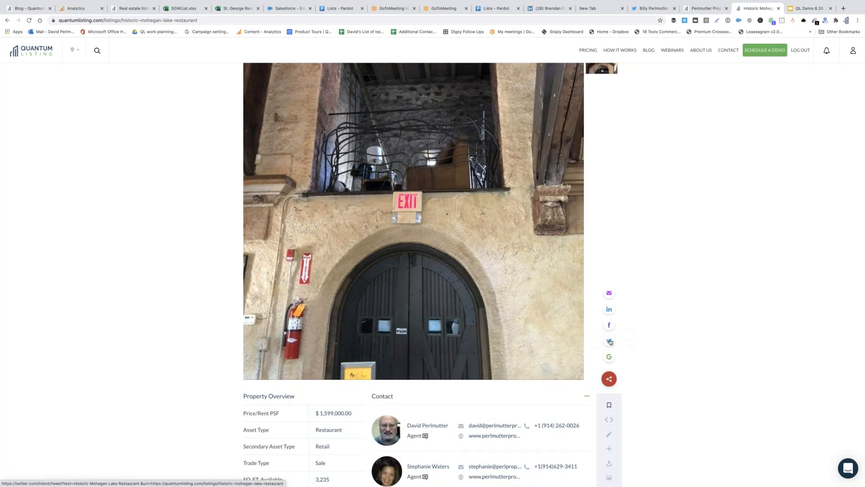
# Post the prefilled tweet sharing the Historic Mohegan Lake Restaurant listing, then return to its tab
pyautogui.click(610, 341)
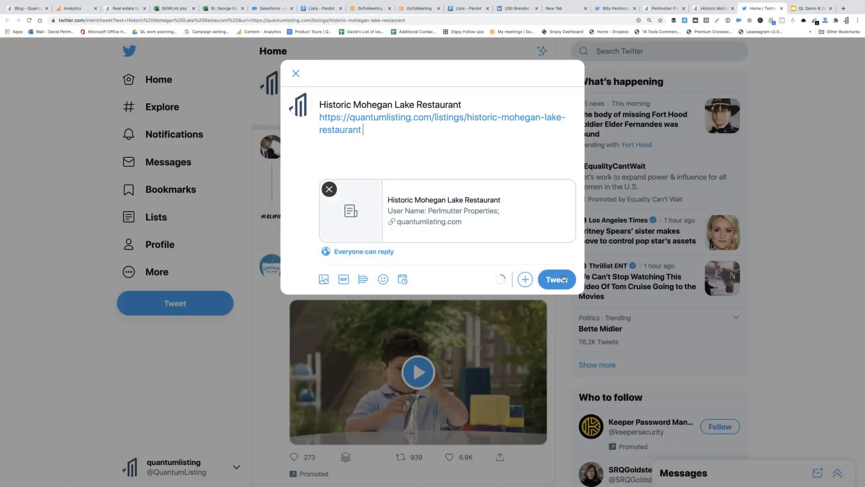
pyautogui.press('super+Return')
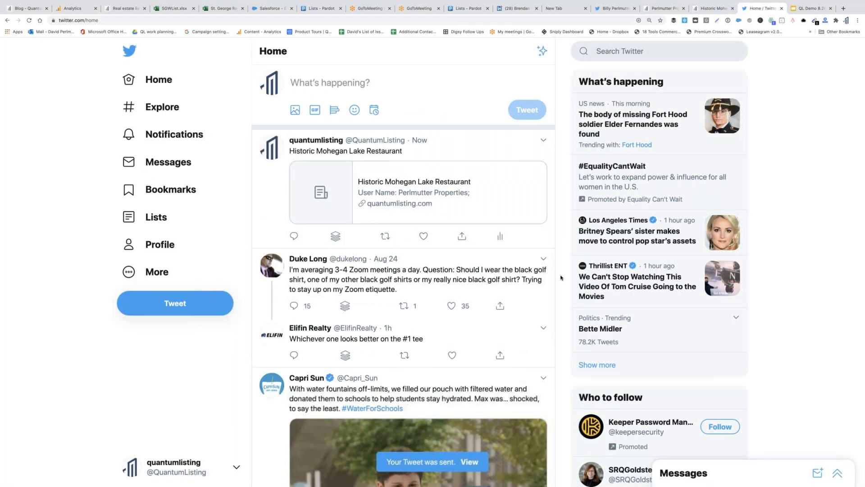
pyautogui.click(714, 9)
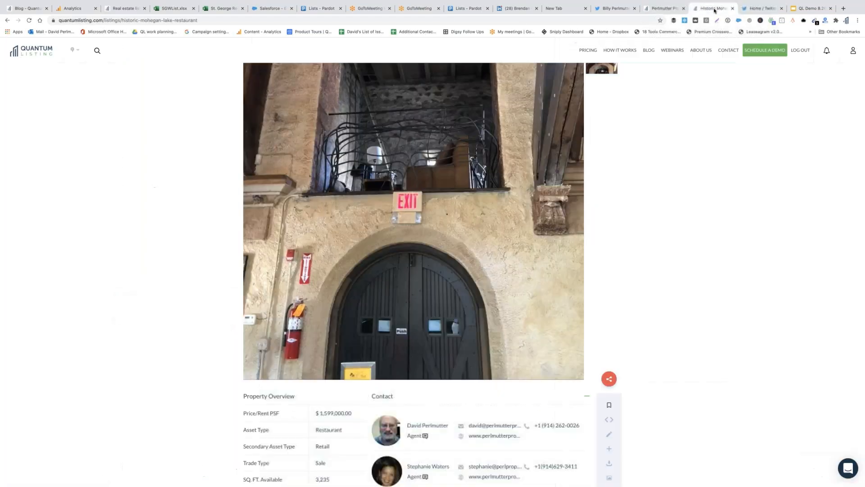
pyautogui.click(610, 379)
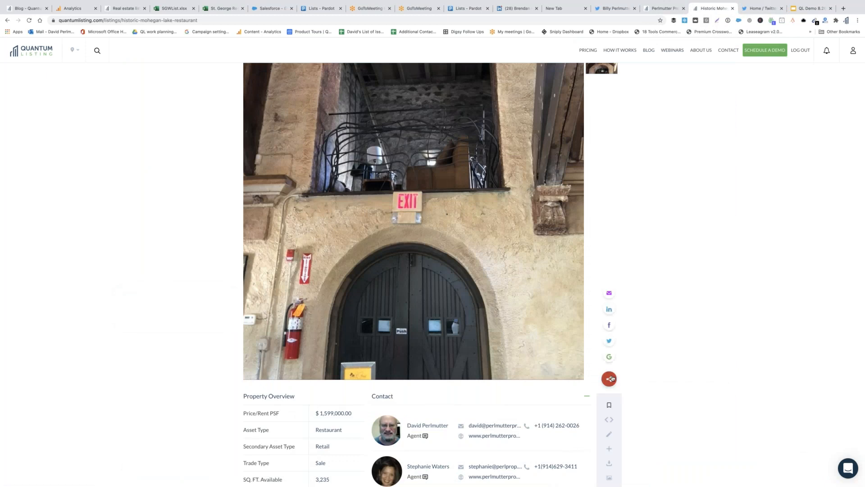
pyautogui.click(608, 295)
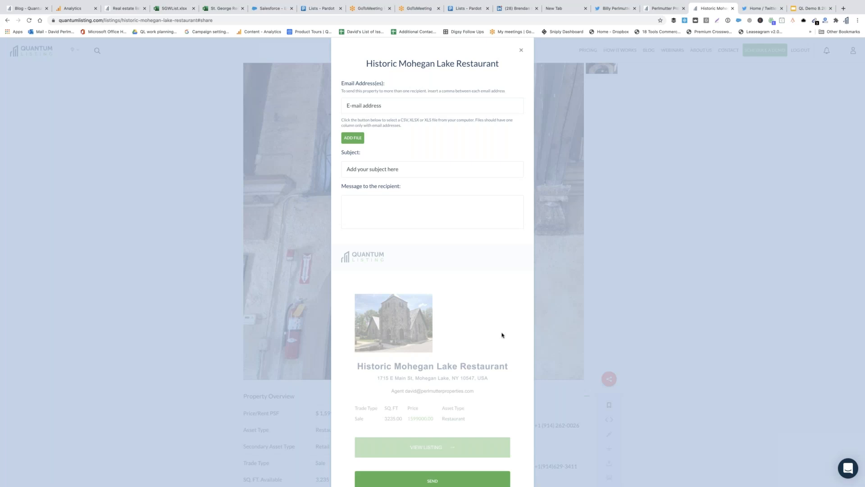
pyautogui.scroll(-1, 502, 335)
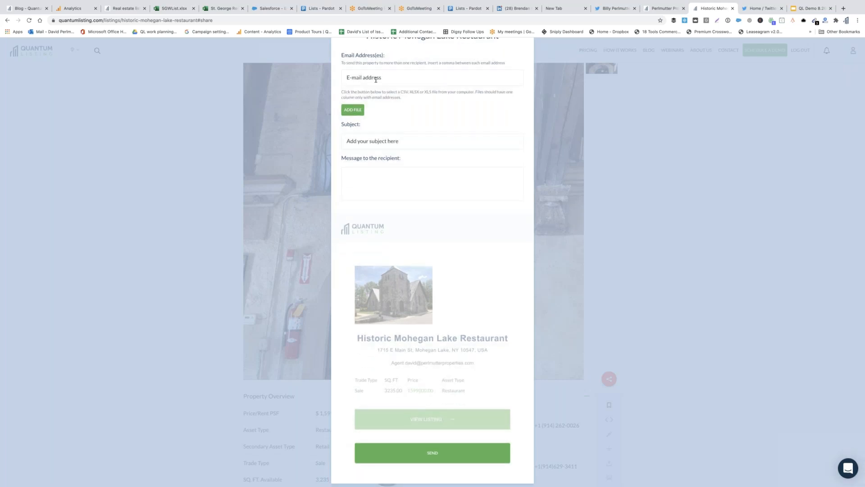
pyautogui.click(376, 79)
pyautogui.click(465, 107)
pyautogui.click(354, 110)
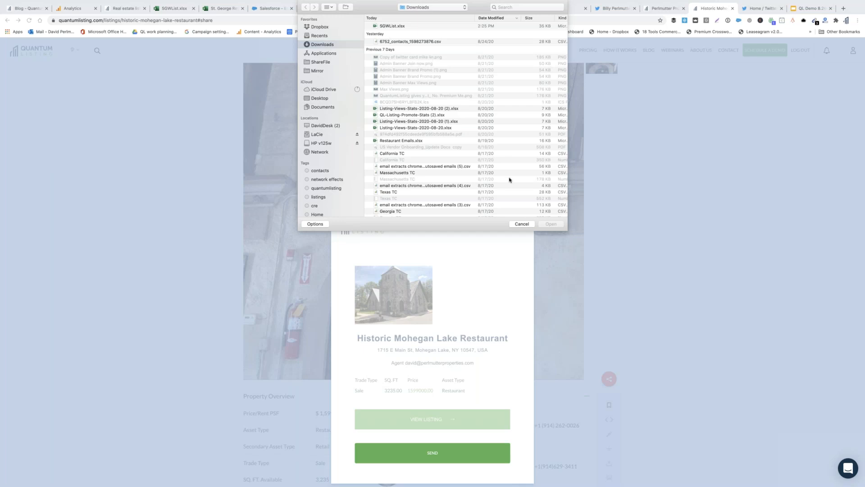
pyautogui.click(522, 224)
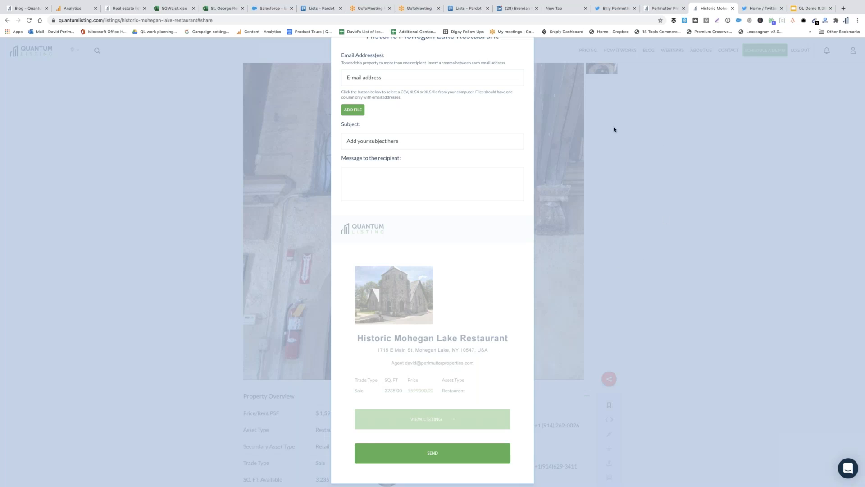
pyautogui.scroll(2, 614, 130)
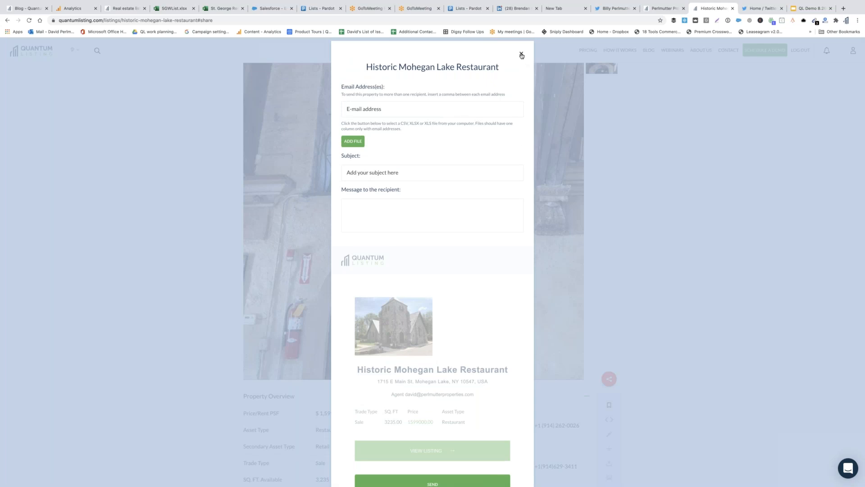
pyautogui.click(522, 54)
pyautogui.scroll(-3, 672, 170)
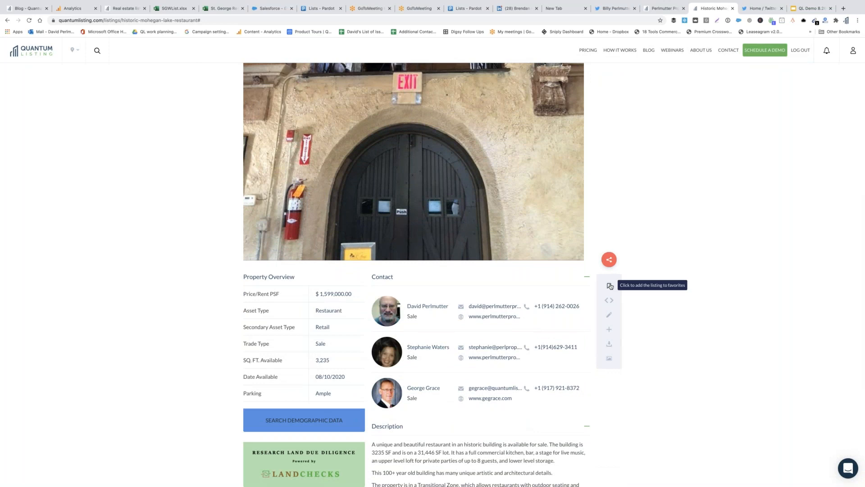
pyautogui.click(610, 287)
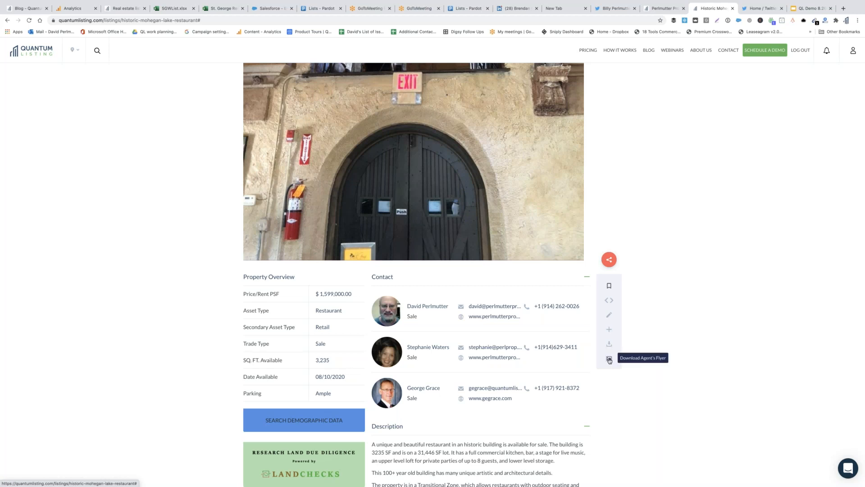
# Request the agent's flyer PDF be emailed to a saved email address
pyautogui.click(610, 359)
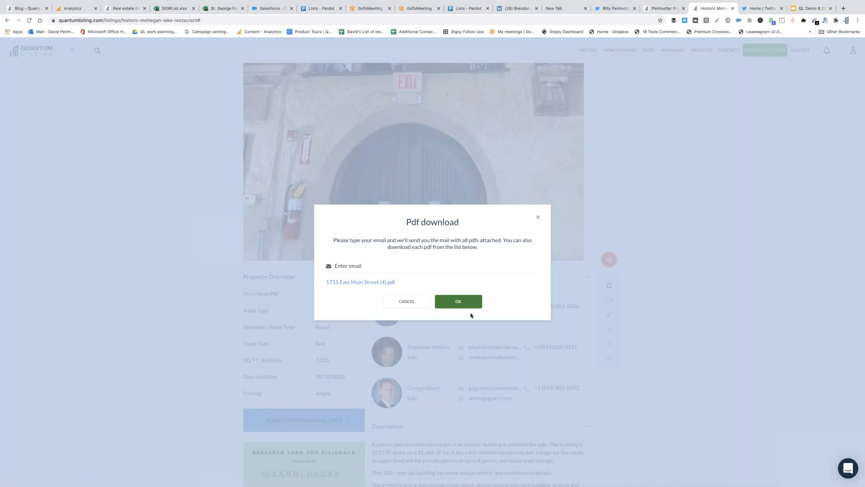
pyautogui.click(352, 266)
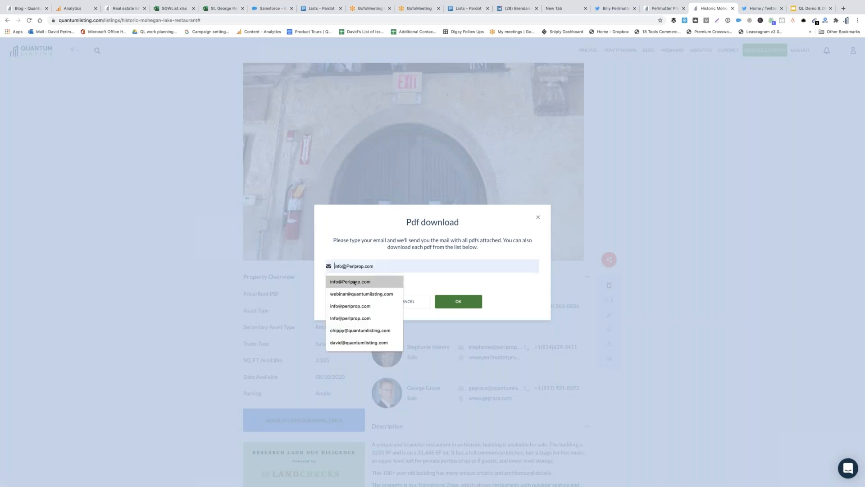
pyautogui.click(354, 282)
pyautogui.click(468, 302)
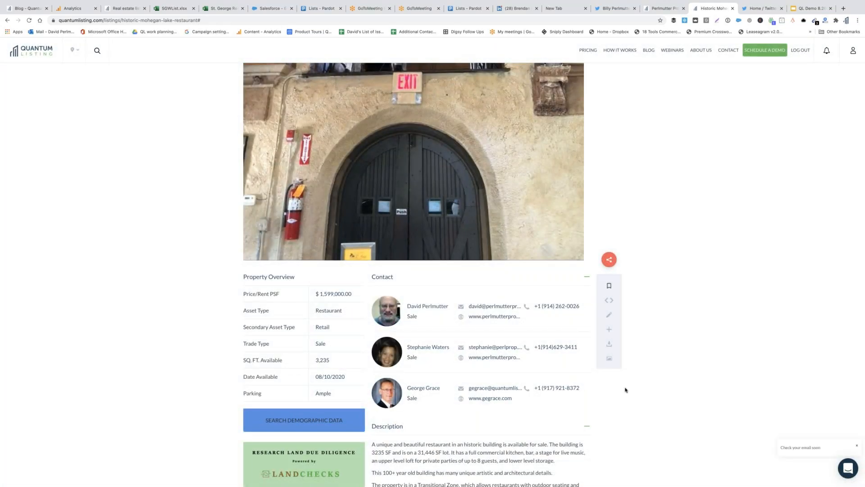
pyautogui.scroll(-5, 619, 394)
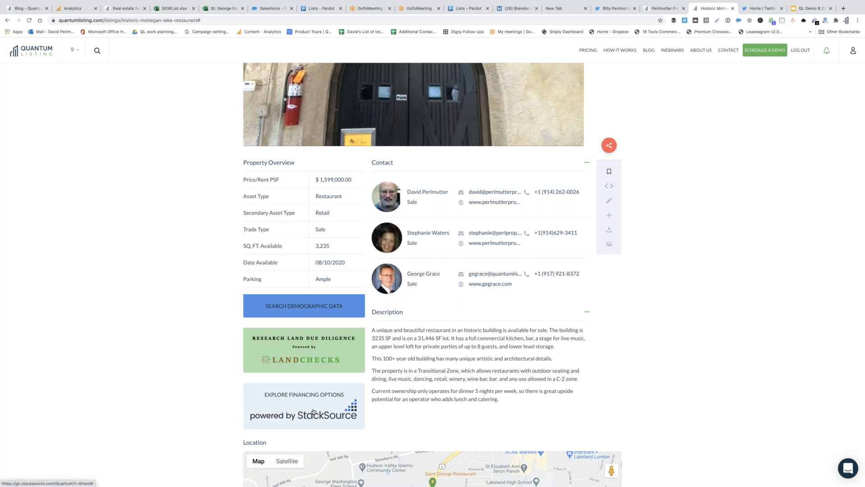
pyautogui.scroll(-1, 225, 408)
pyautogui.scroll(-4, 183, 412)
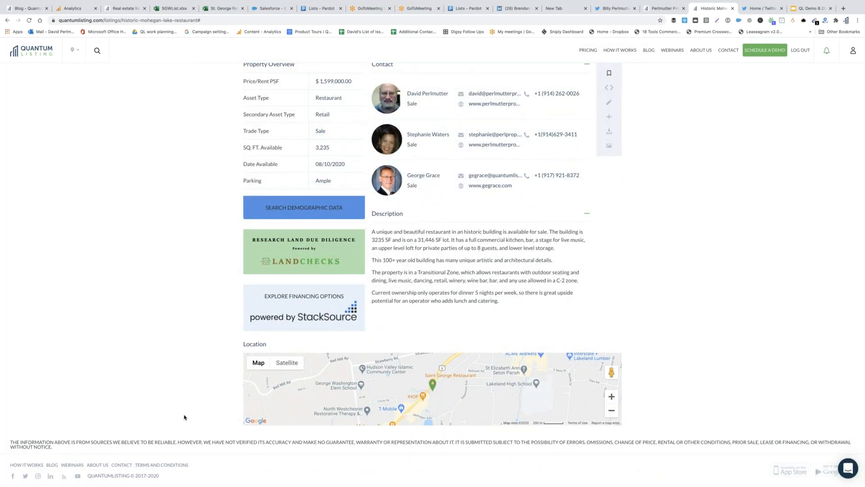
pyautogui.scroll(10, 184, 417)
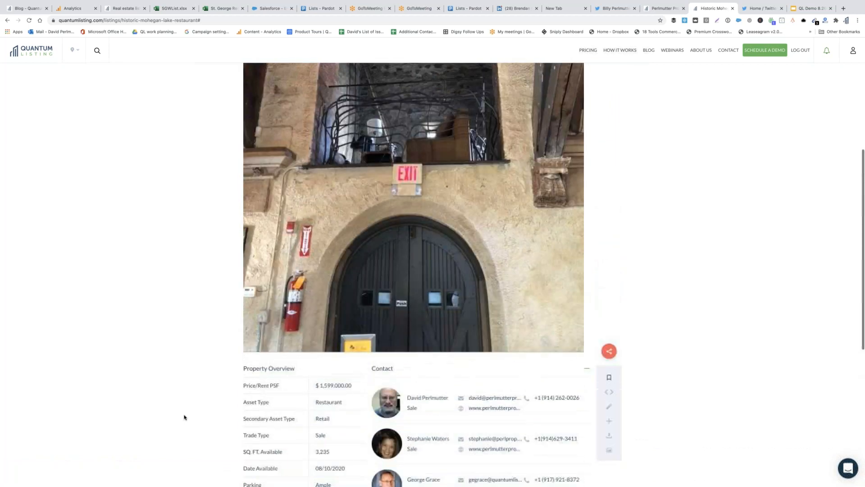
pyautogui.scroll(2, 185, 417)
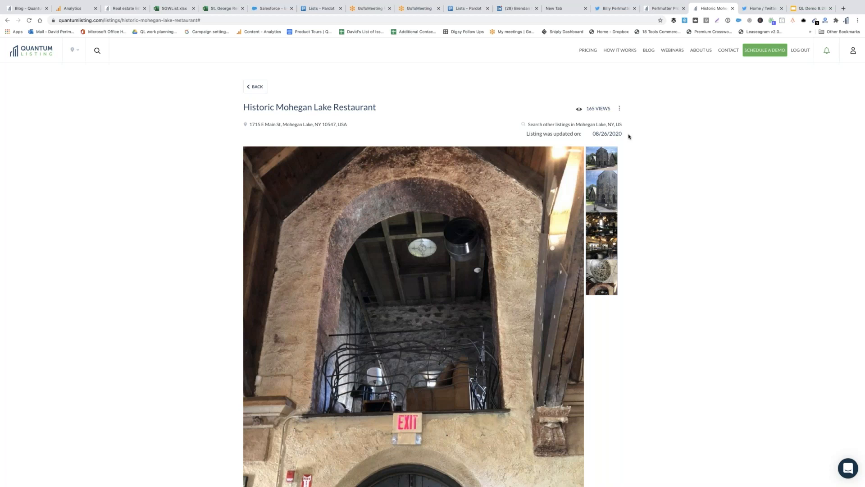
pyautogui.scroll(-6, 670, 256)
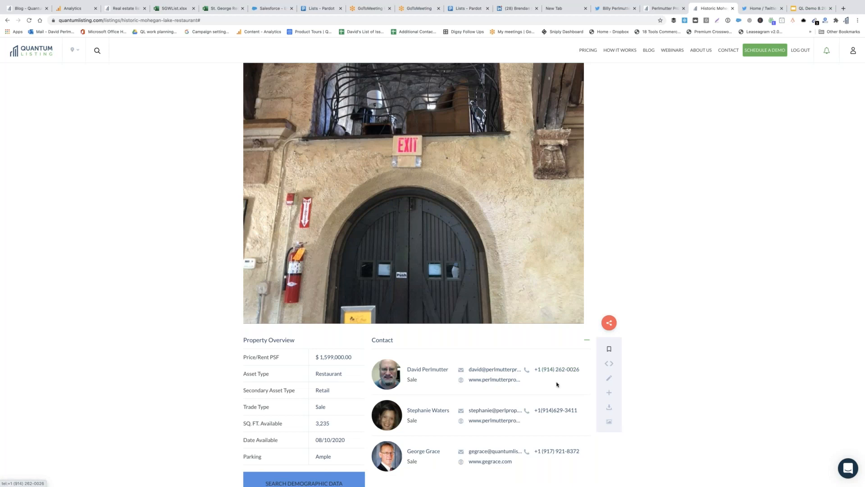
pyautogui.scroll(-2, 555, 383)
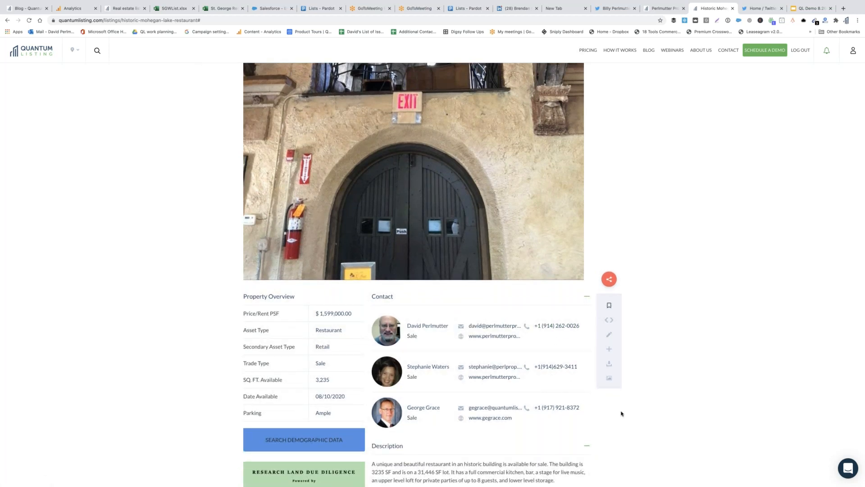
pyautogui.scroll(-1, 656, 439)
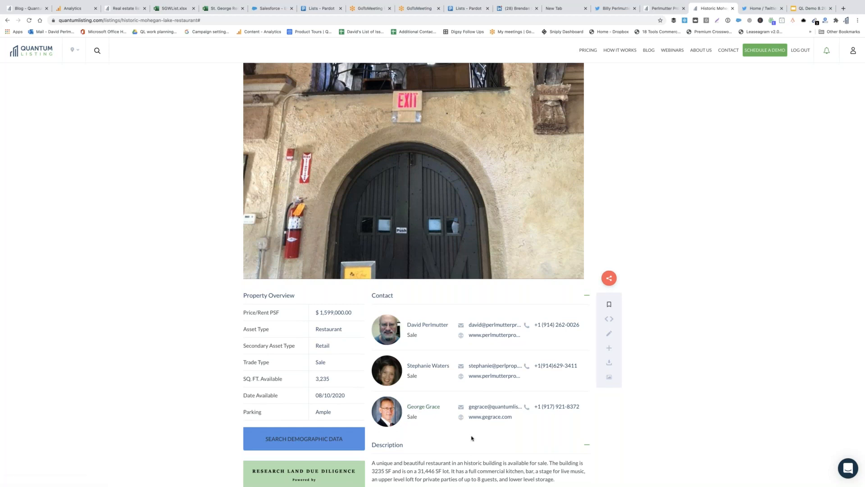
pyautogui.scroll(4, 472, 438)
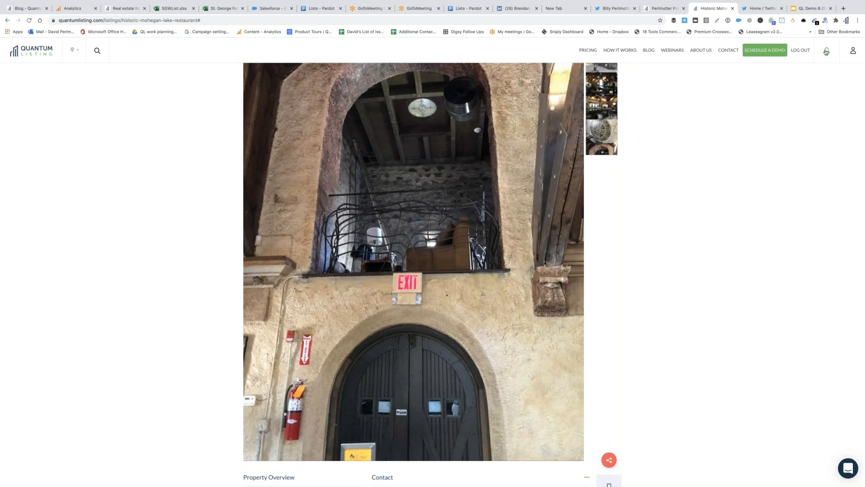
pyautogui.click(826, 52)
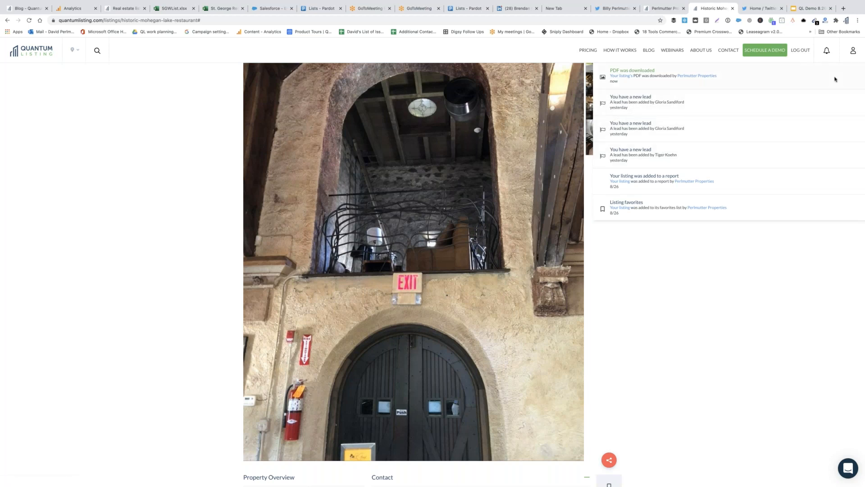
# Go to the enterprise profile page showing its 8 active listings
pyautogui.click(852, 54)
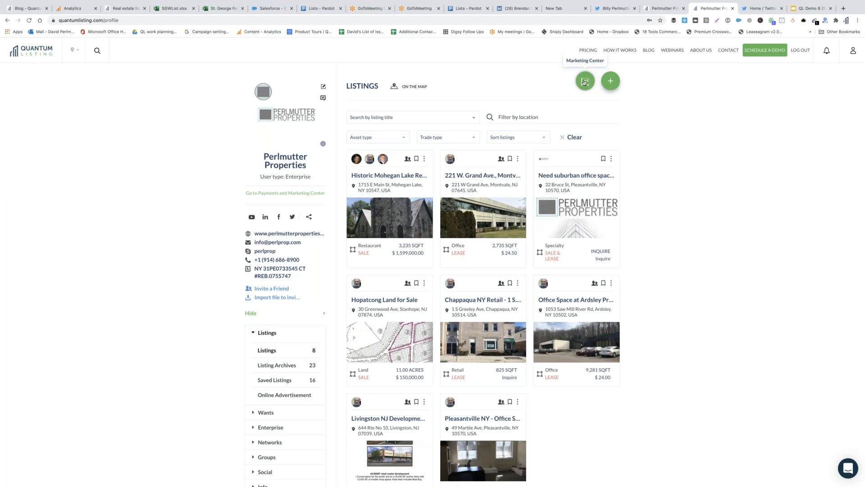
# Open the Marketing Center's Increase your exposure menu, then return to the home page
pyautogui.click(585, 82)
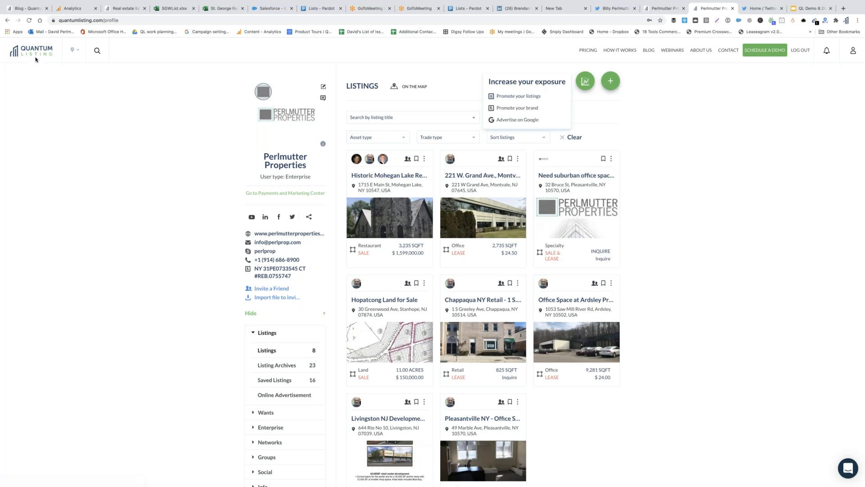
pyautogui.click(36, 55)
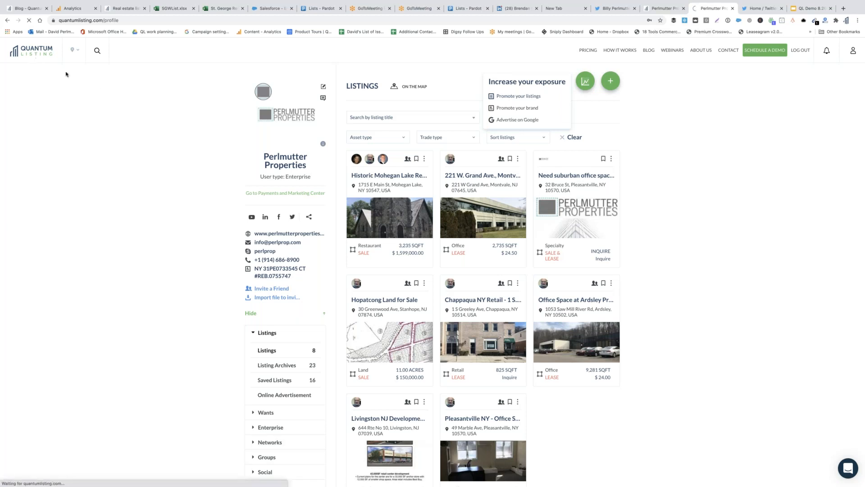